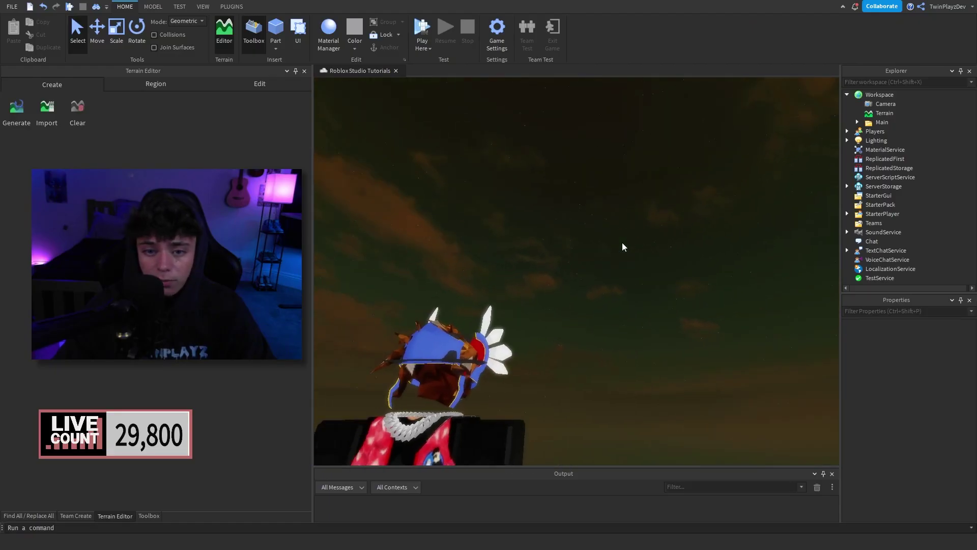
right_drag(622, 243, 783, 192)
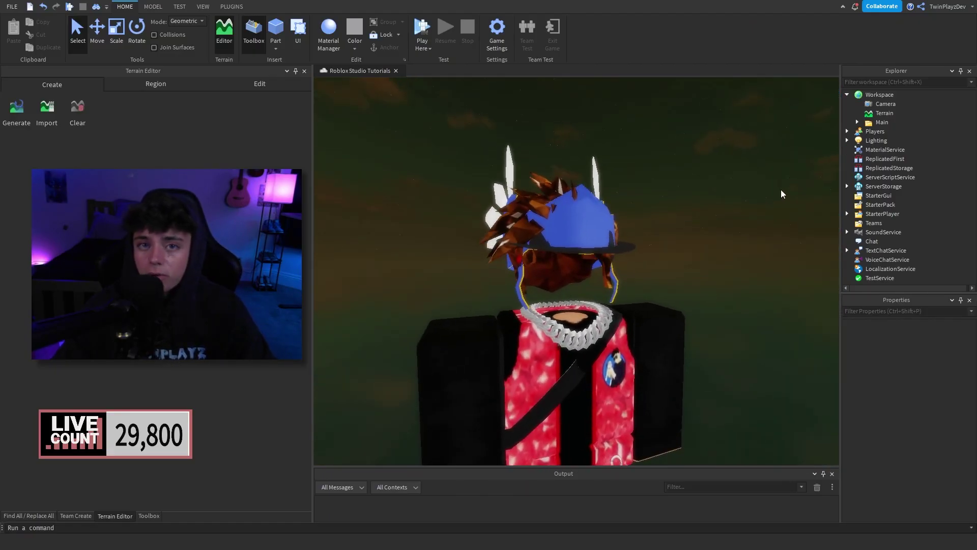
scroll(758, 191, down, 10)
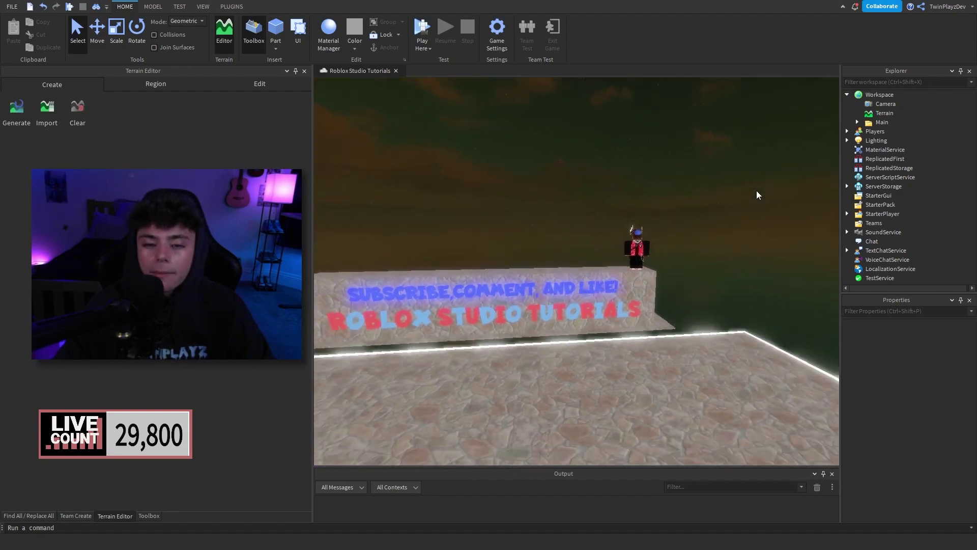
scroll(757, 190, up, 4)
right_drag(756, 190, 762, 181)
scroll(758, 188, down, 4)
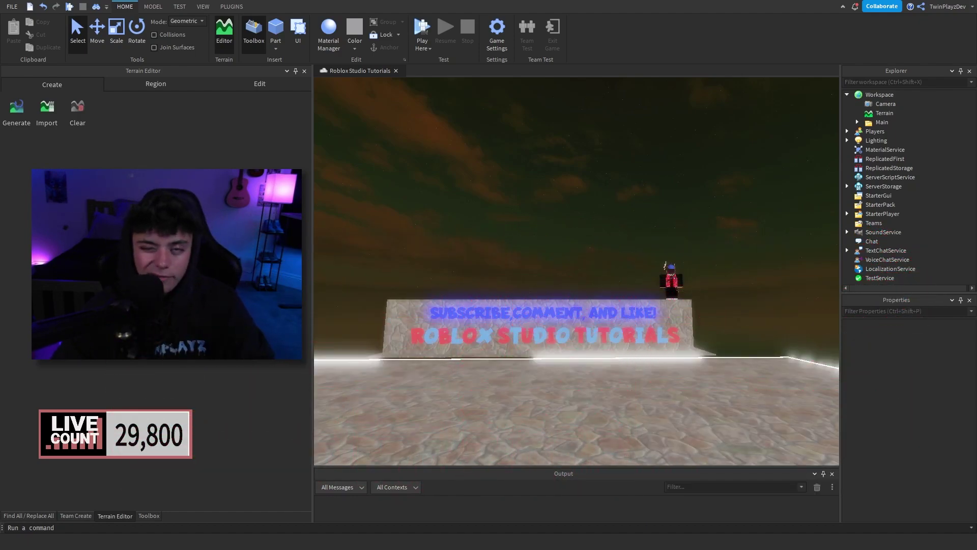
scroll(592, 208, down, 4)
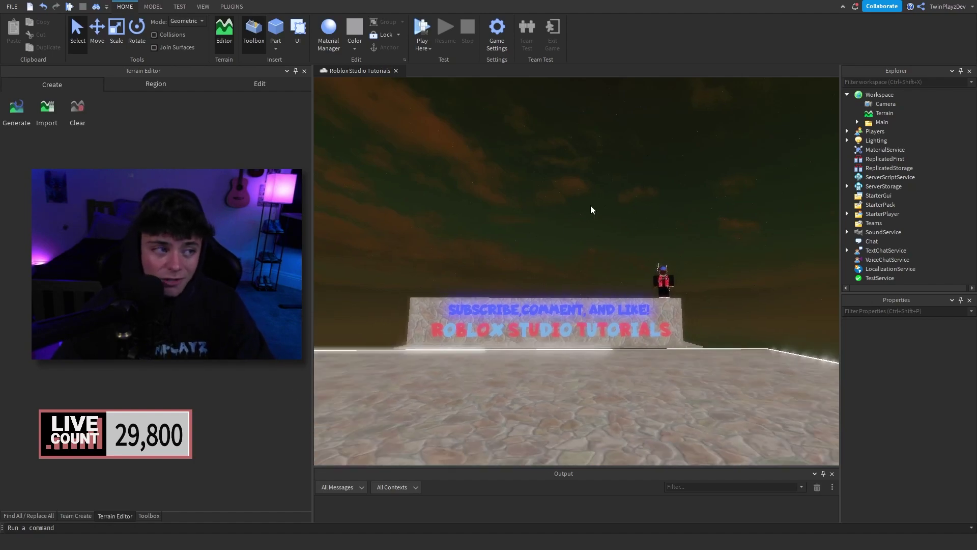
scroll(592, 208, up, 4)
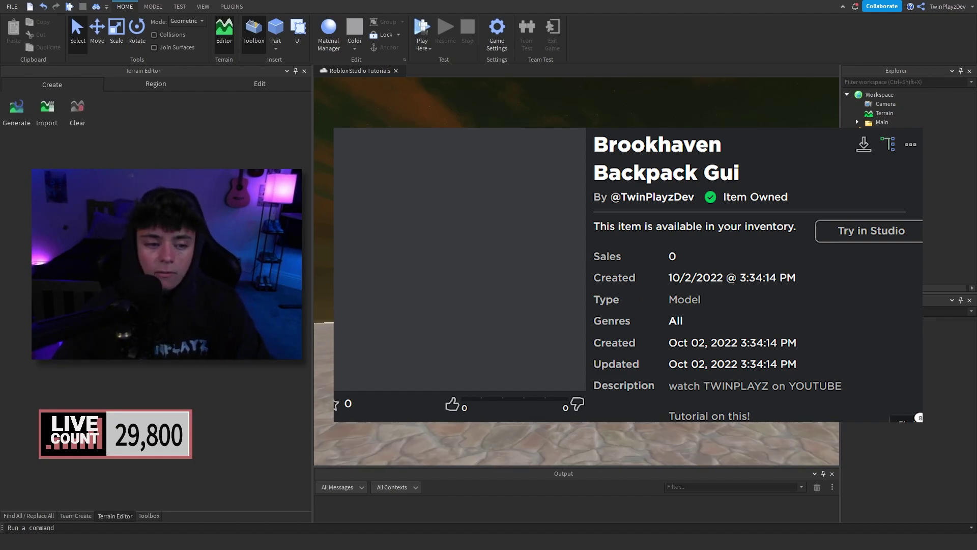
Insert the Brookhaven Backpack Gui model from the inventory's My Models and dismiss the script notice
click(153, 516)
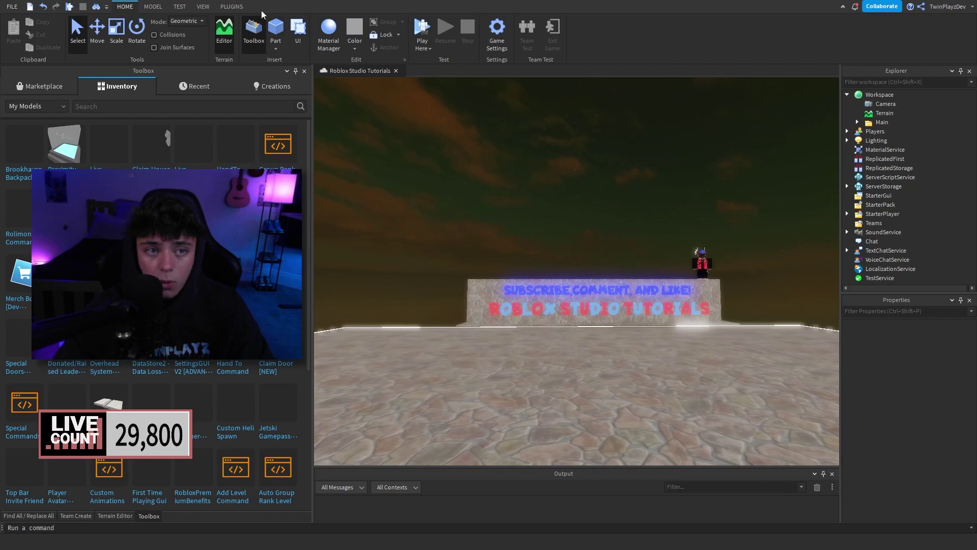
click(203, 7)
click(153, 7)
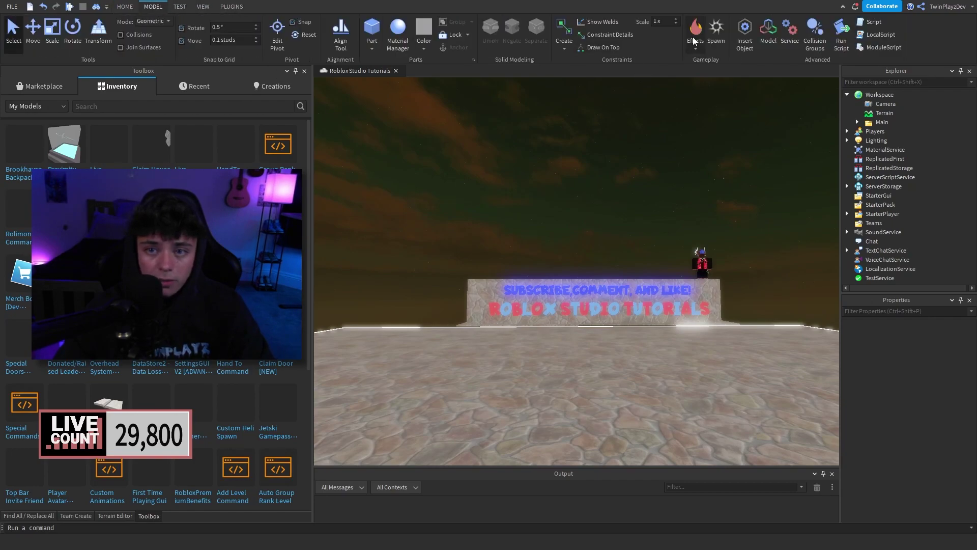
click(124, 7)
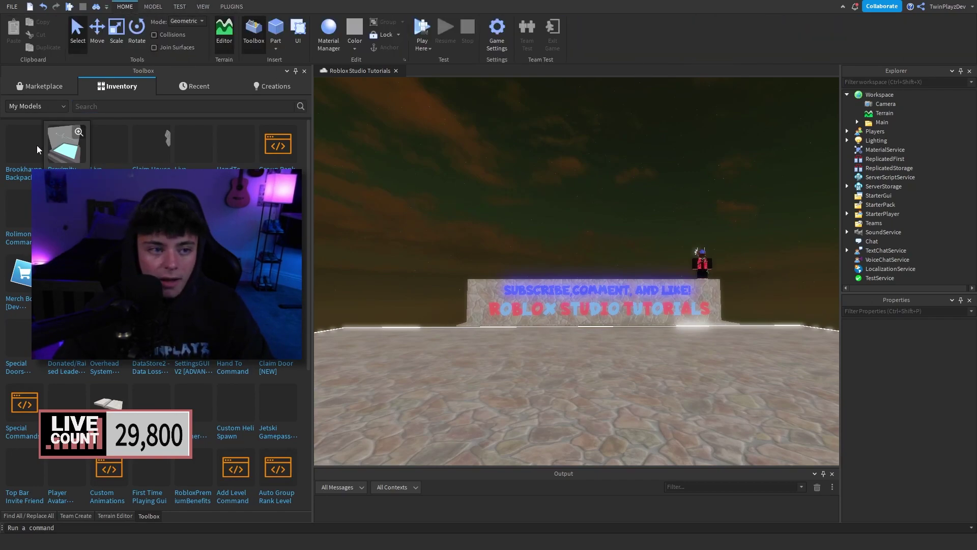
click(28, 156)
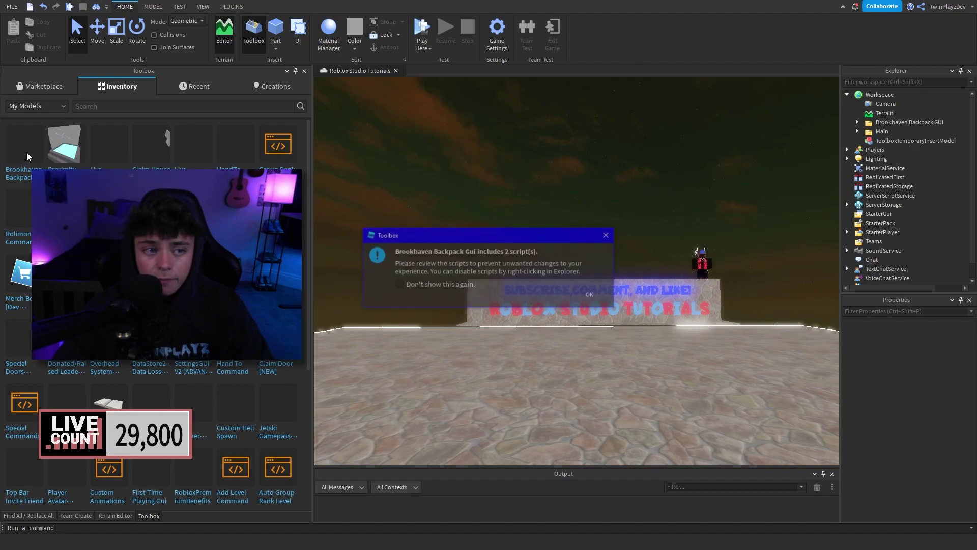
click(592, 295)
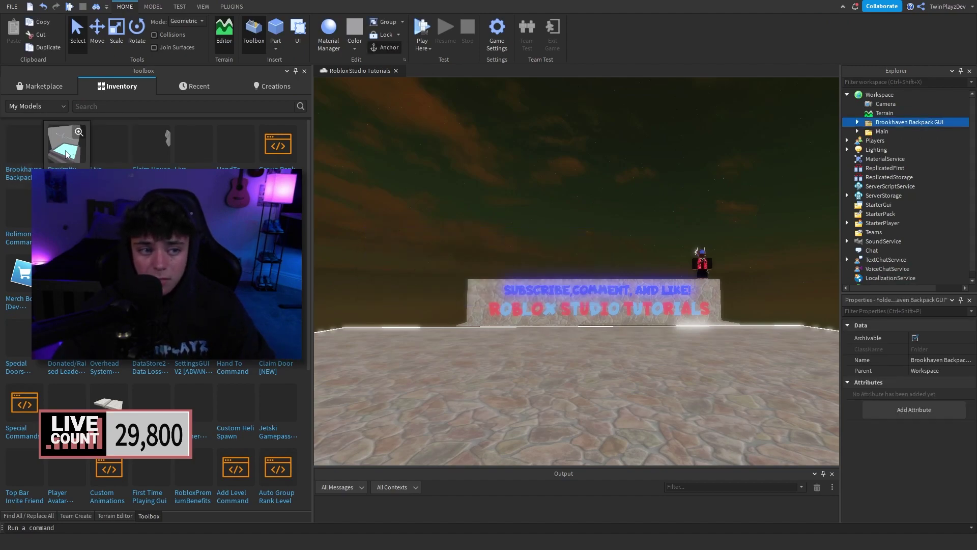
Expand the Brookhaven Backpack GUI folder, check its README script and delete that script
right_drag(621, 187, 612, 182)
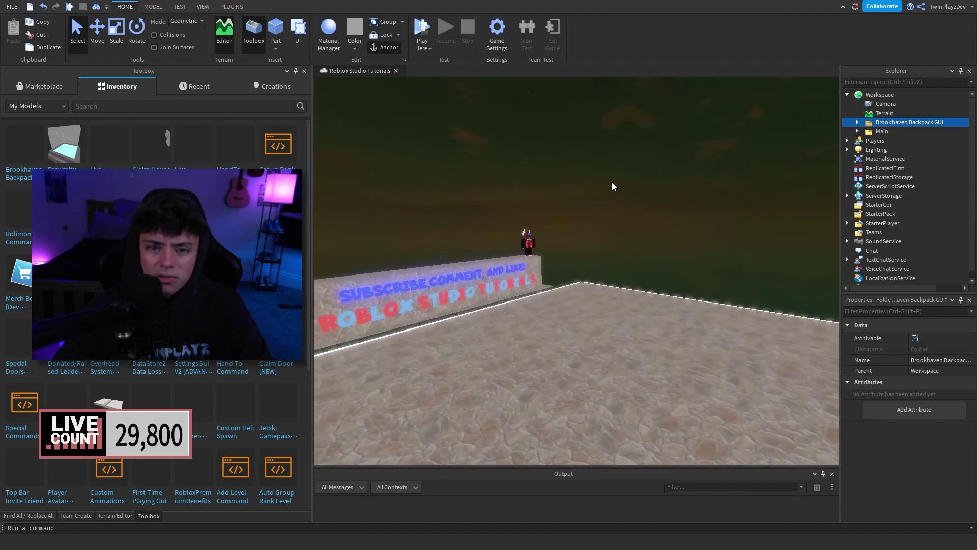
click(858, 122)
double_click(895, 131)
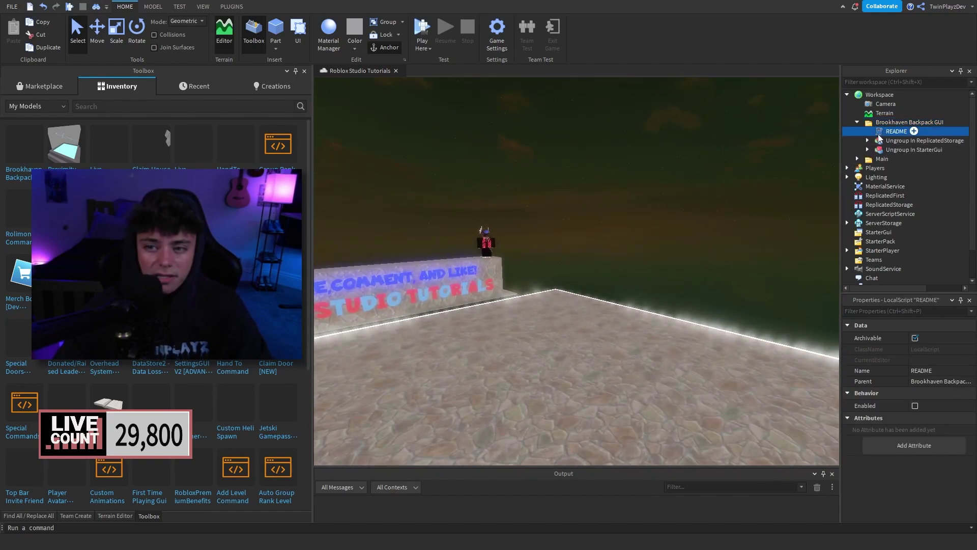
click(477, 71)
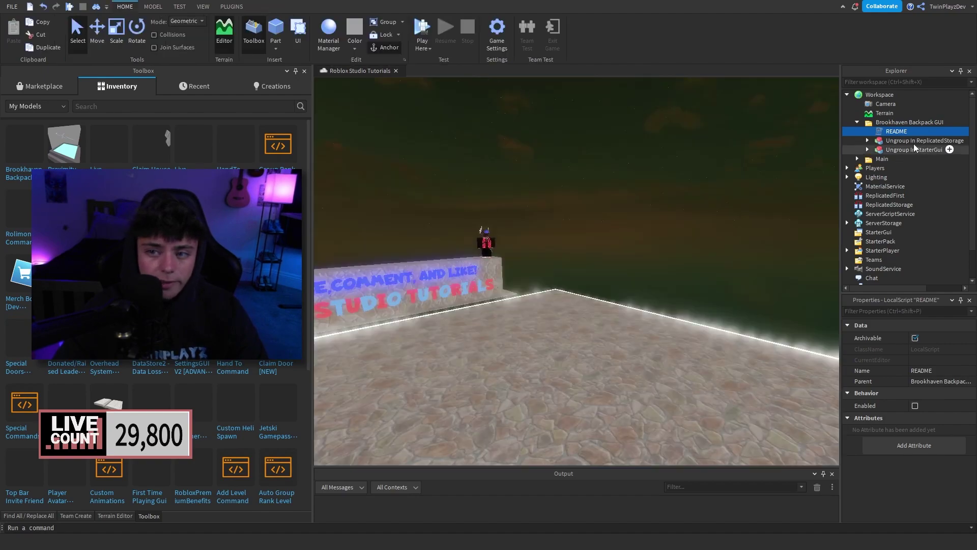
key(Delete)
Move the two models to ReplicatedStorage and StarterGui as their names indicate, and delete the emptied Brookhaven Backpack GUI folder
drag(911, 131, 873, 184)
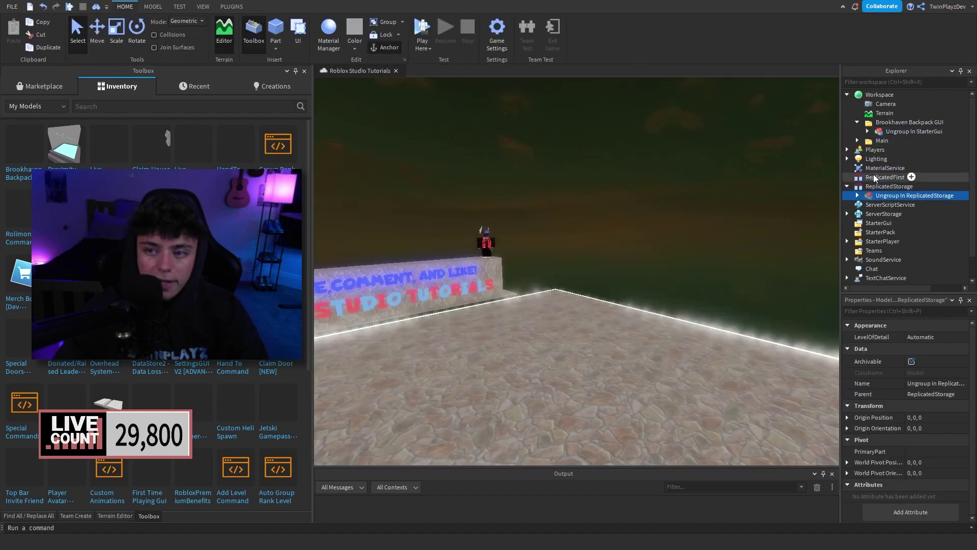
drag(896, 131, 873, 223)
click(878, 123)
key(Delete)
right_drag(741, 179, 837, 447)
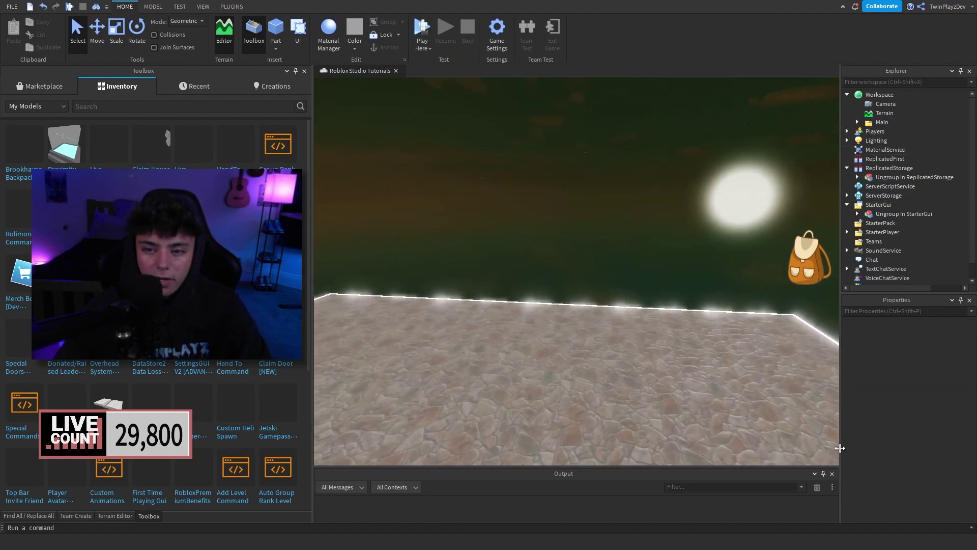
Make the Output area taller, and briefly start and stop a playtest
drag(747, 466, 747, 401)
right_drag(709, 321, 442, 45)
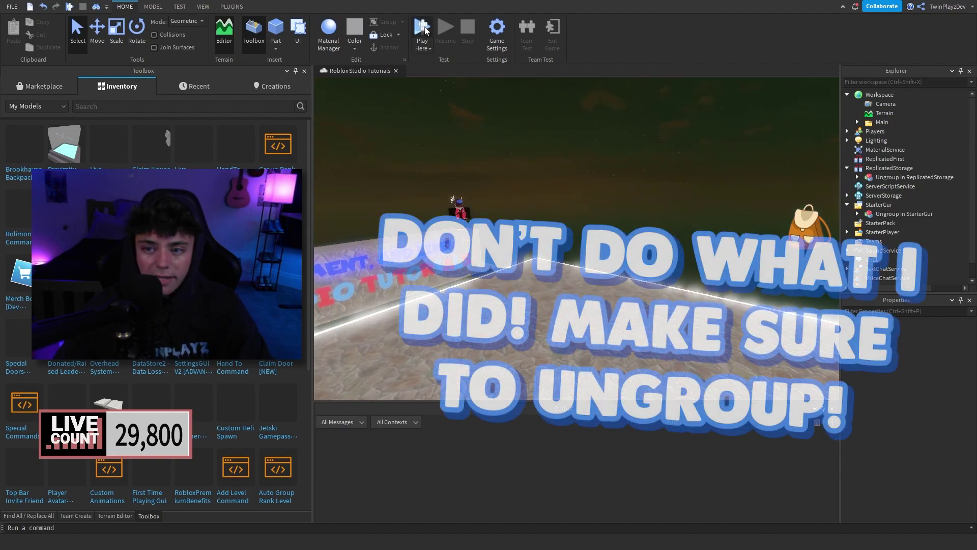
click(424, 27)
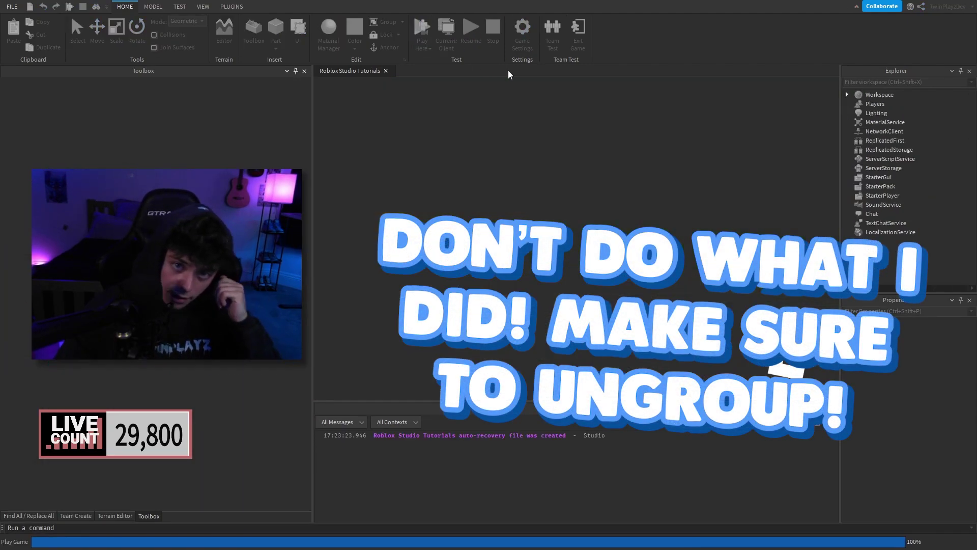
click(491, 38)
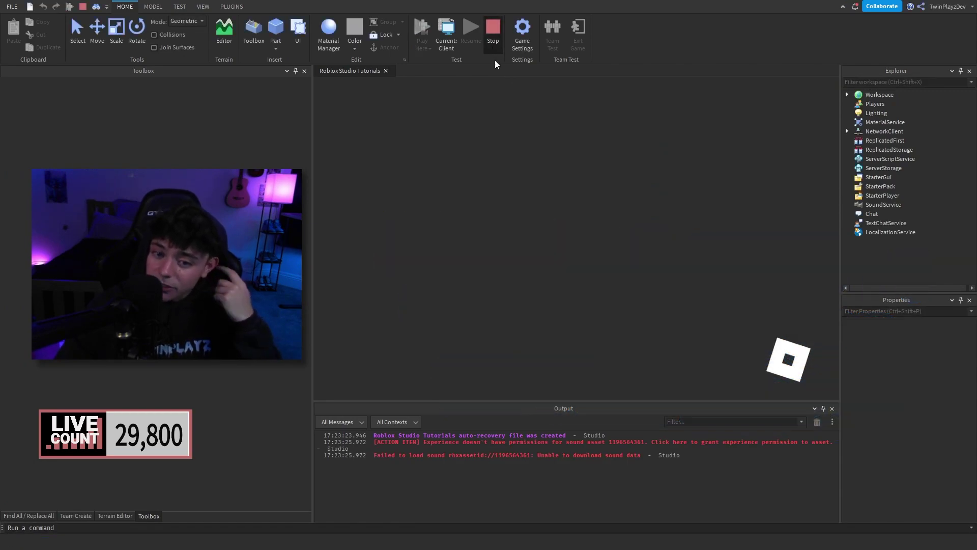
Ungroup the "Ungroup In ReplicatedStorage" model and the "Ungroup In StarterGui" model
click(886, 178)
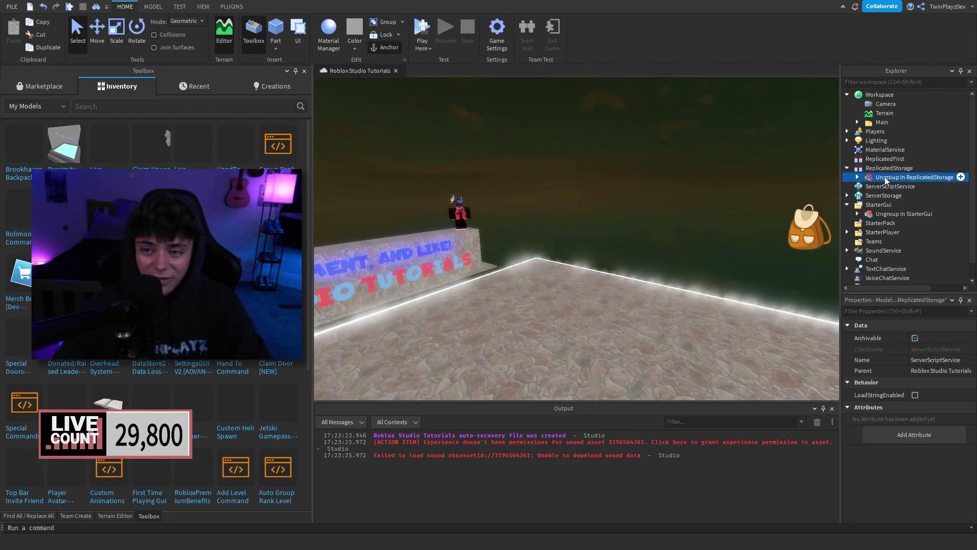
key(ctrl+u)
click(885, 215)
key(ctrl+u)
Start a playtest and open the backpack menu in the game
click(611, 163)
right_drag(611, 163, 611, 163)
click(426, 26)
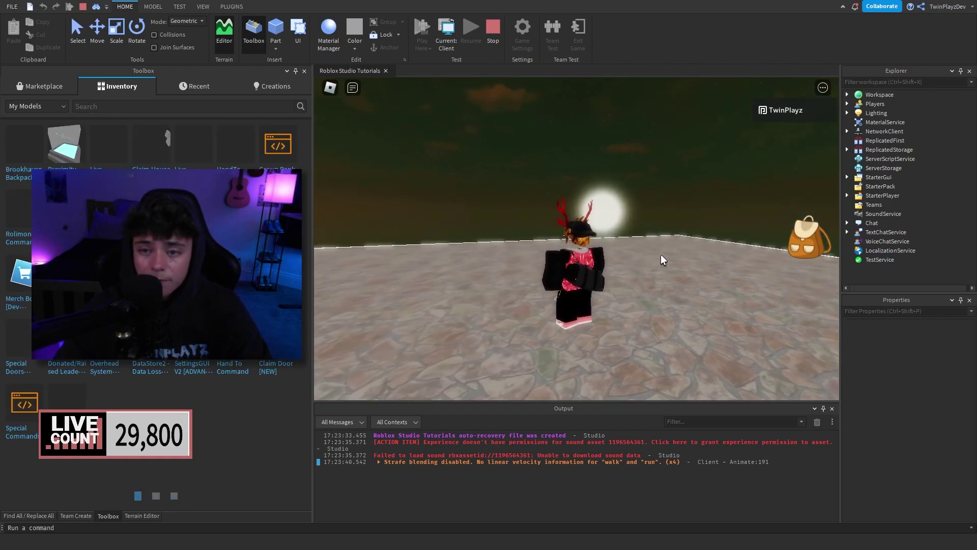
key(d)
click(808, 249)
click(808, 250)
click(808, 249)
click(808, 250)
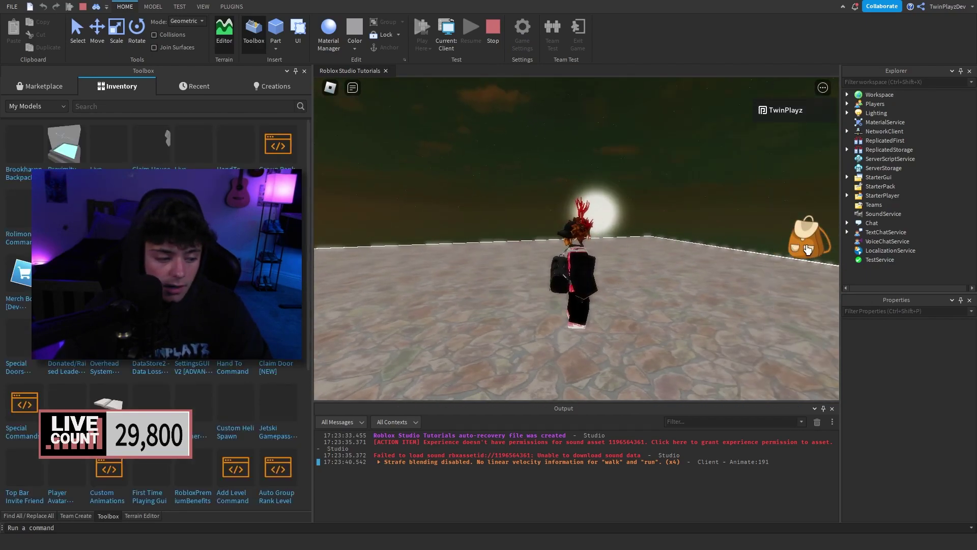
click(807, 249)
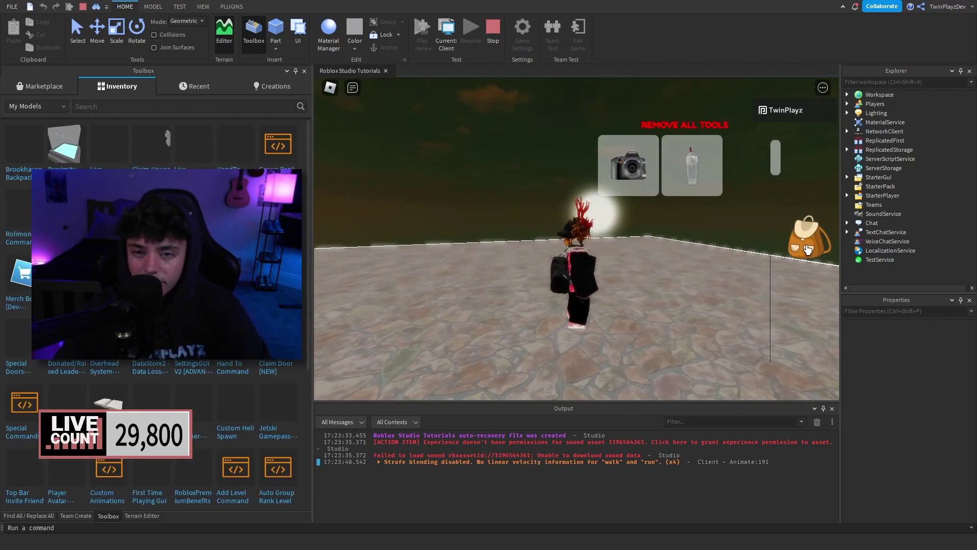
Clear the output log, close the backpack menu and walk the character around the baseplate
key(s)
scroll(810, 291, up, 2)
click(816, 422)
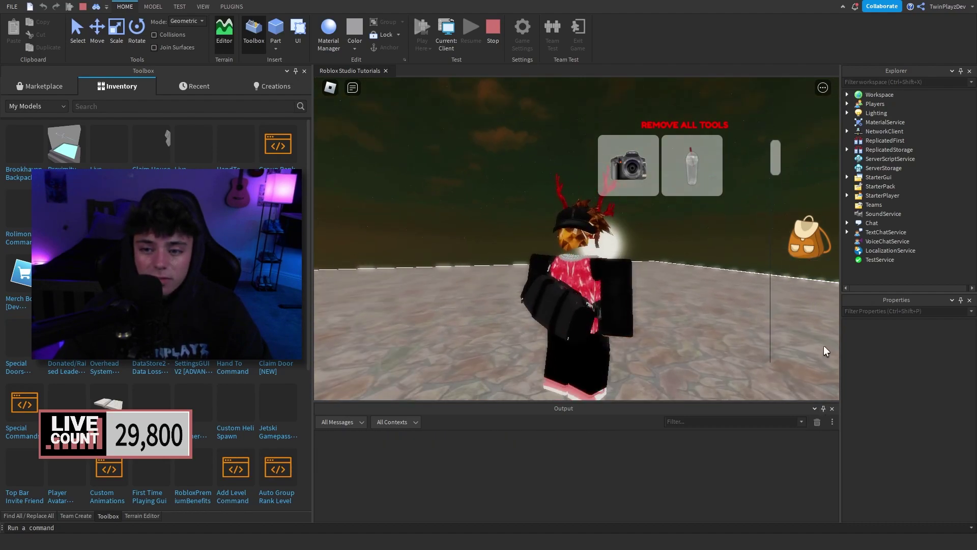
click(810, 247)
right_drag(667, 261, 701, 260)
scroll(704, 263, down, 2)
scroll(700, 259, up, 2)
key(w)
key(d)
key(s)
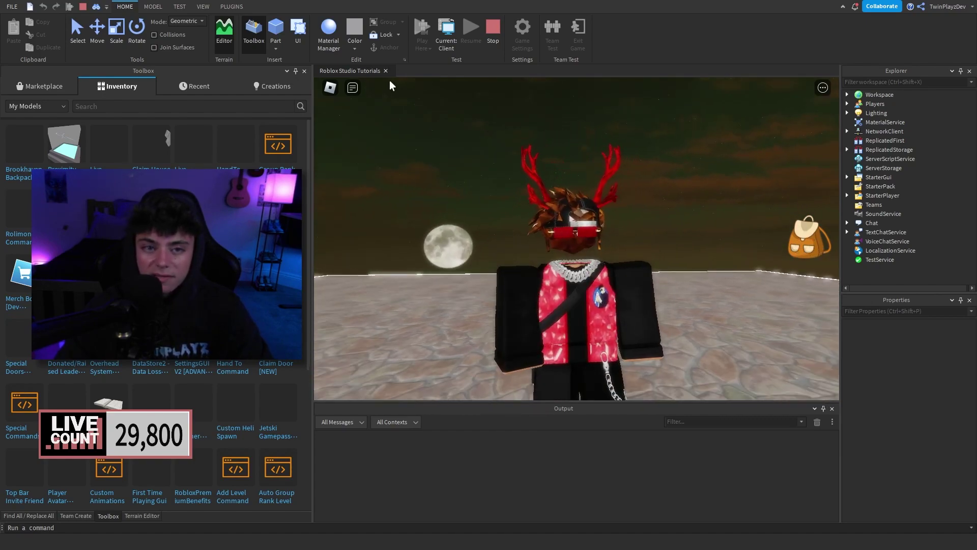
Reopen the backpack menu, try its scroll bar, and toggle the menu closed and open again
click(809, 260)
mouse_move(777, 169)
mouse_down()
mouse_move(768, 327)
mouse_move(783, 164)
mouse_up()
click(808, 239)
click(808, 239)
key(d)
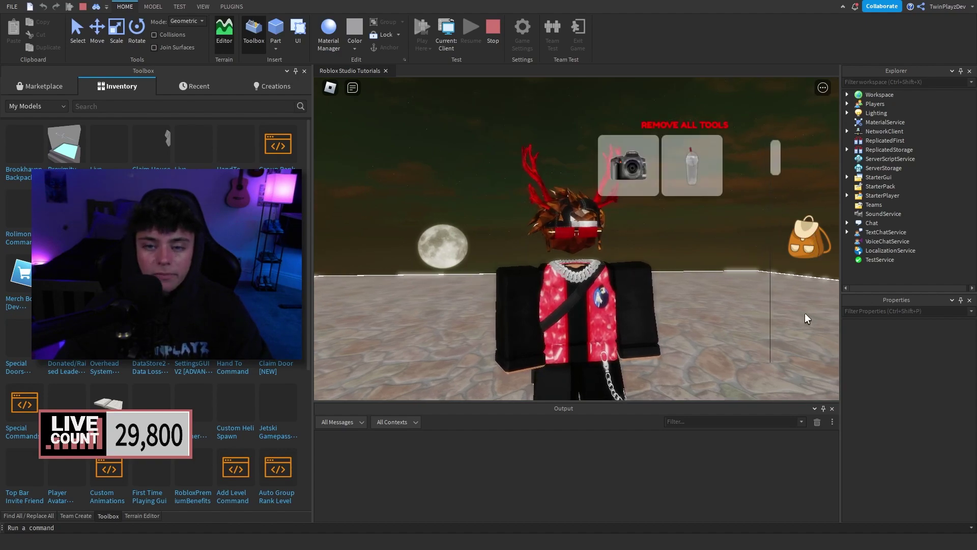
Test giving the character the Cup tool and taking it away again while walking around
scroll(805, 314, down, 3)
key(d)
key(s)
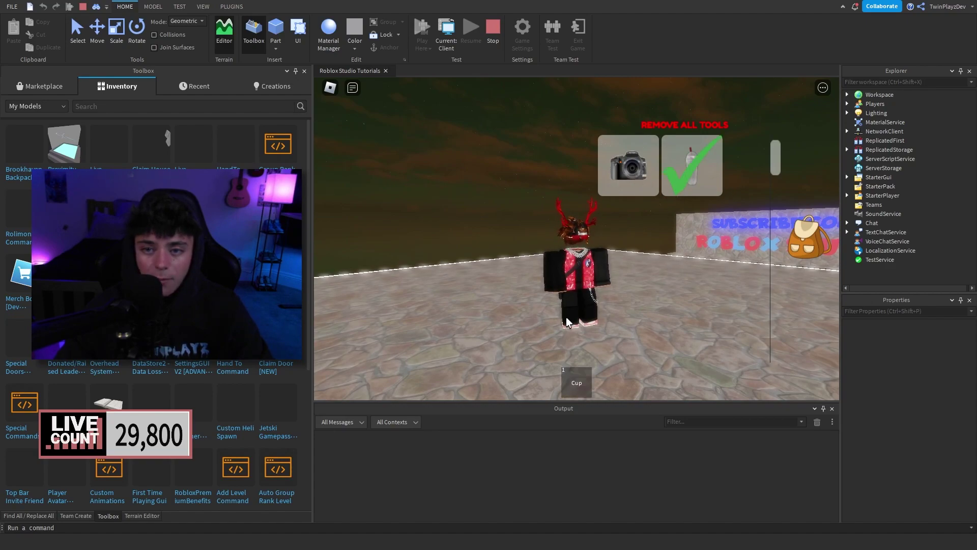
right_drag(470, 236, 469, 236)
key(w)
key(d)
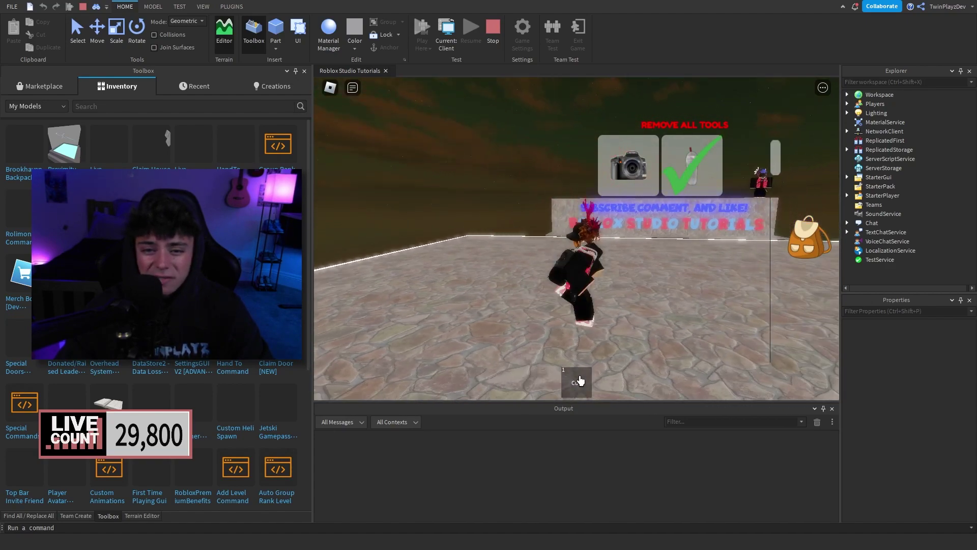
key(s)
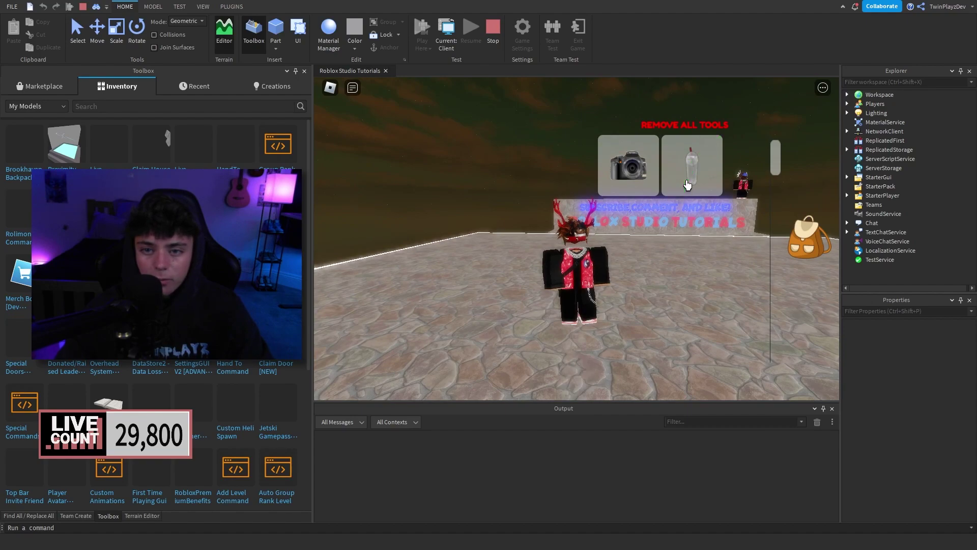
Give the character the Cup again and test equipping and unequipping it while moving
key(s)
key(d)
key(1)
right_drag(623, 260, 624, 260)
key(1)
key(s)
key(d)
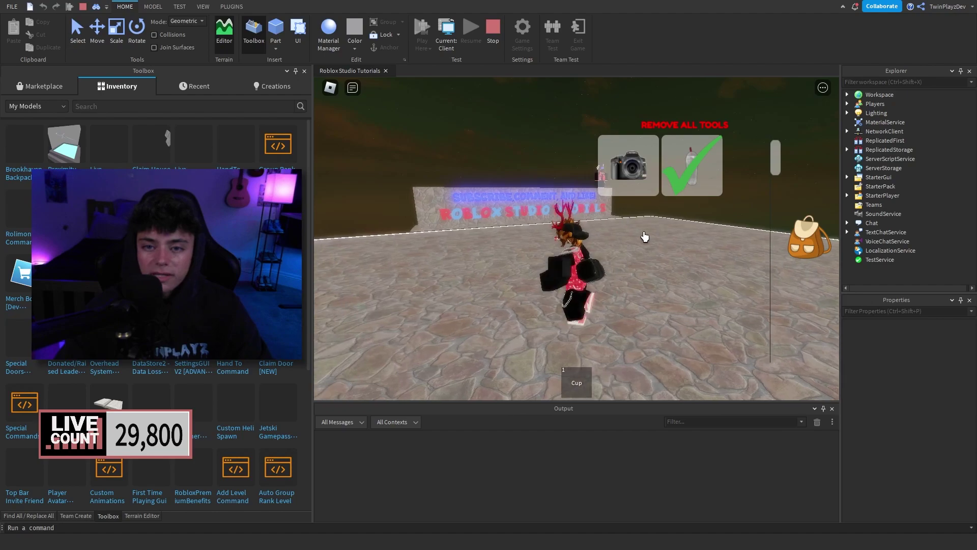
key(w)
scroll(652, 236, up, 2)
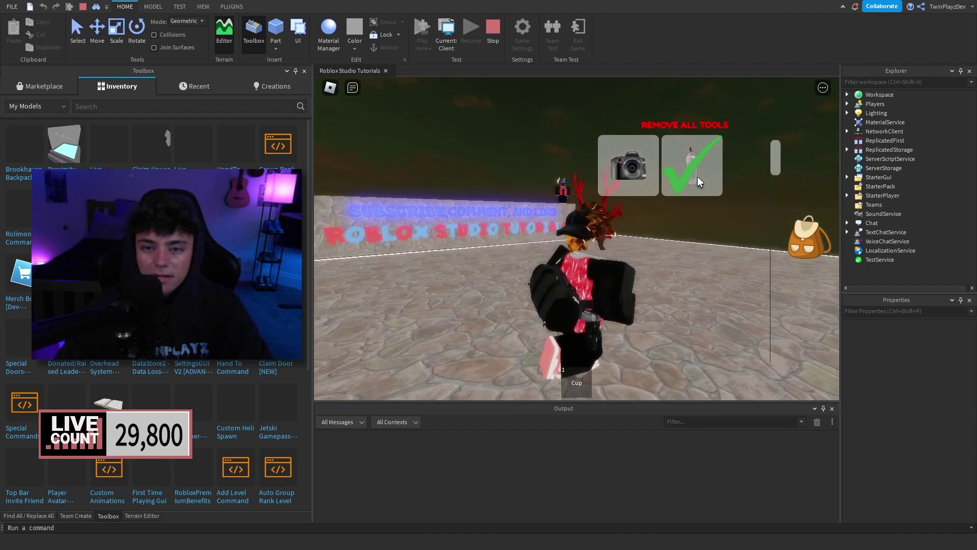
Swap the Cup for the Camera tool and test holding the Camera while moving
click(698, 182)
key(s)
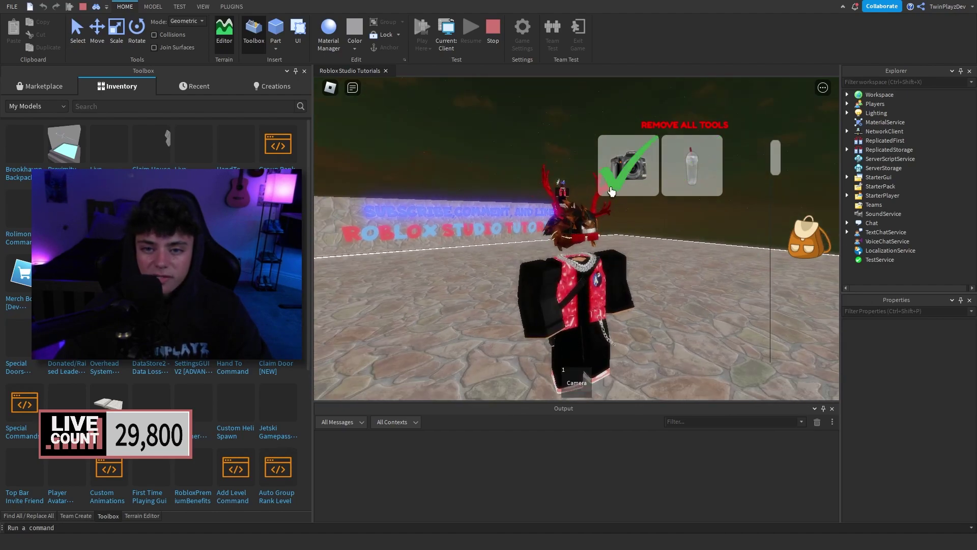
key(1)
key(w)
key(s)
key(d)
right_drag(534, 213, 528, 205)
Toggle the Camera and Cup tools in the backpack and test the Remove All Tools option
click(639, 180)
click(637, 176)
click(689, 180)
key(s)
click(687, 128)
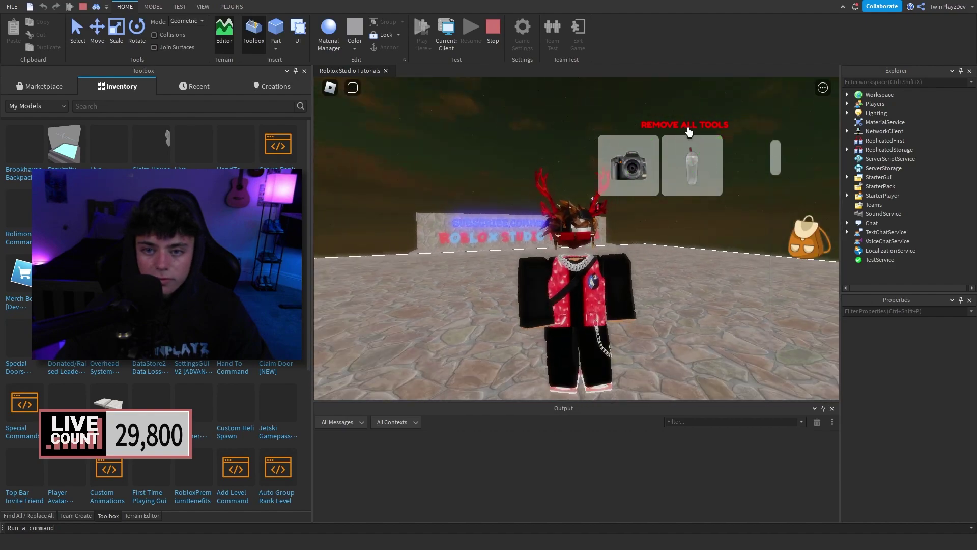
Walk around, take both the Camera and the Cup together, and remove all tools from the character again
key(w)
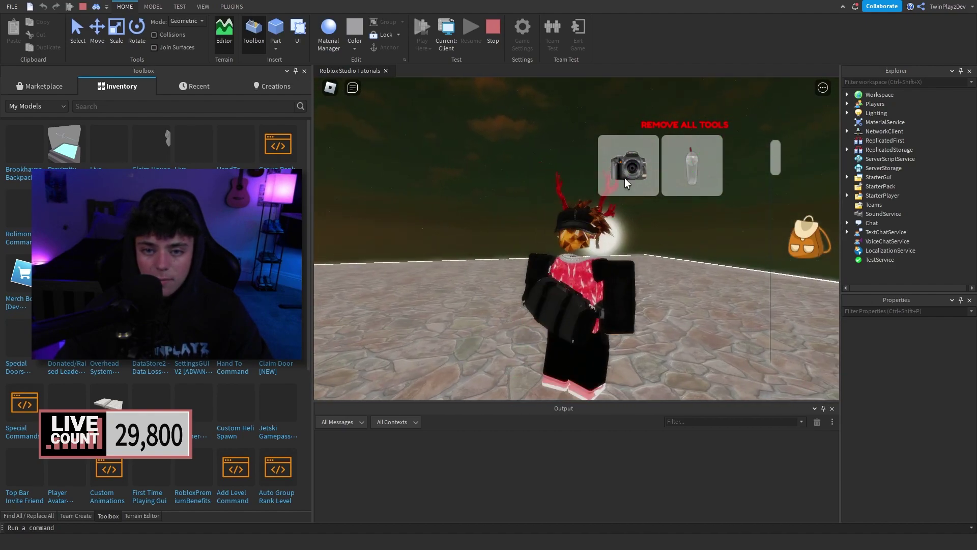
key(d)
right_drag(576, 202, 577, 203)
key(w)
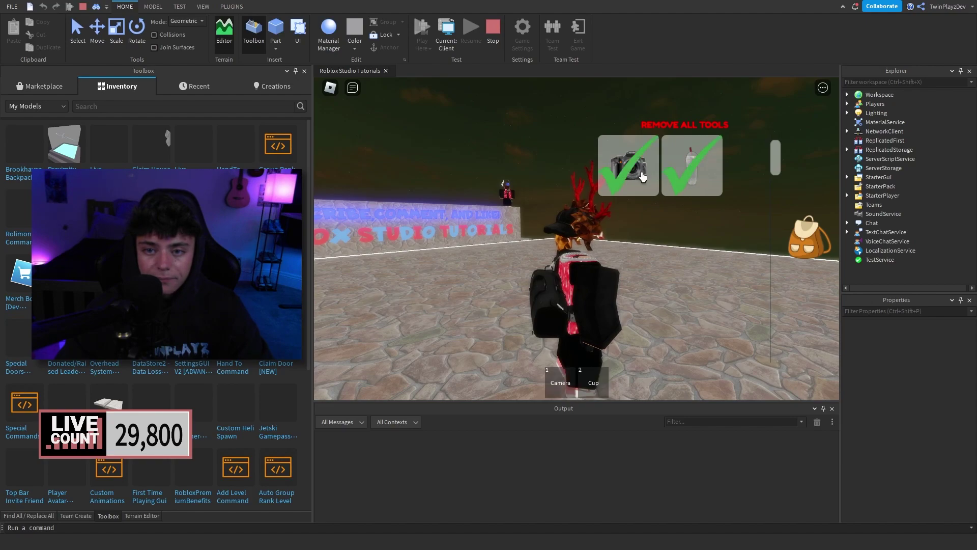
click(683, 134)
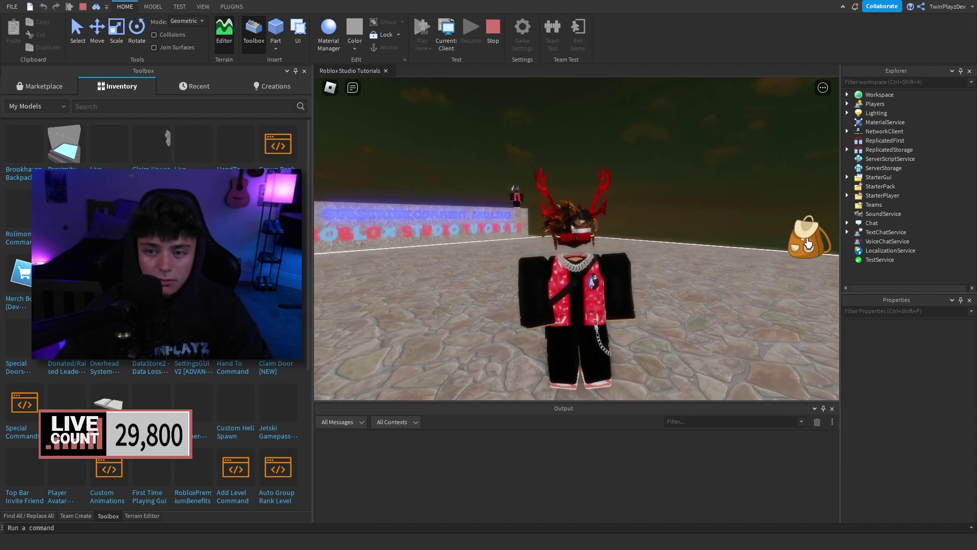
End the playtest and expand the Tools folder in ReplicatedStorage to show its tools
scroll(603, 229, up, 4)
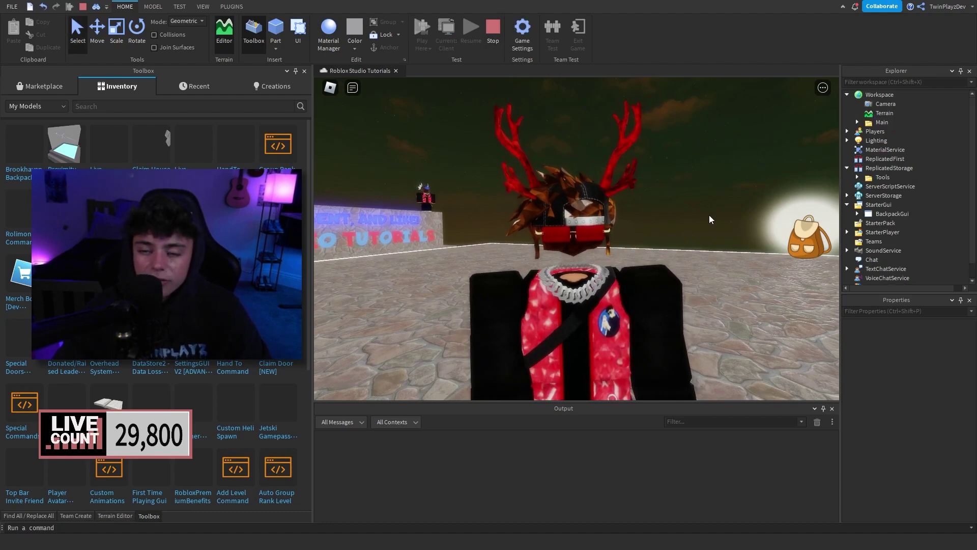
click(857, 176)
right_drag(599, 165, 597, 165)
key(d)
key(w)
key(a)
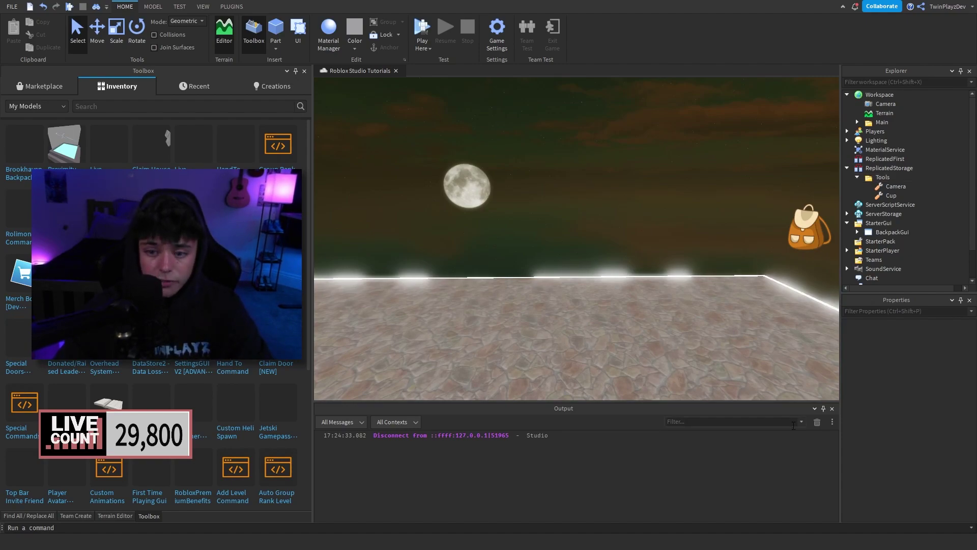
right_drag(598, 188, 597, 187)
key(a)
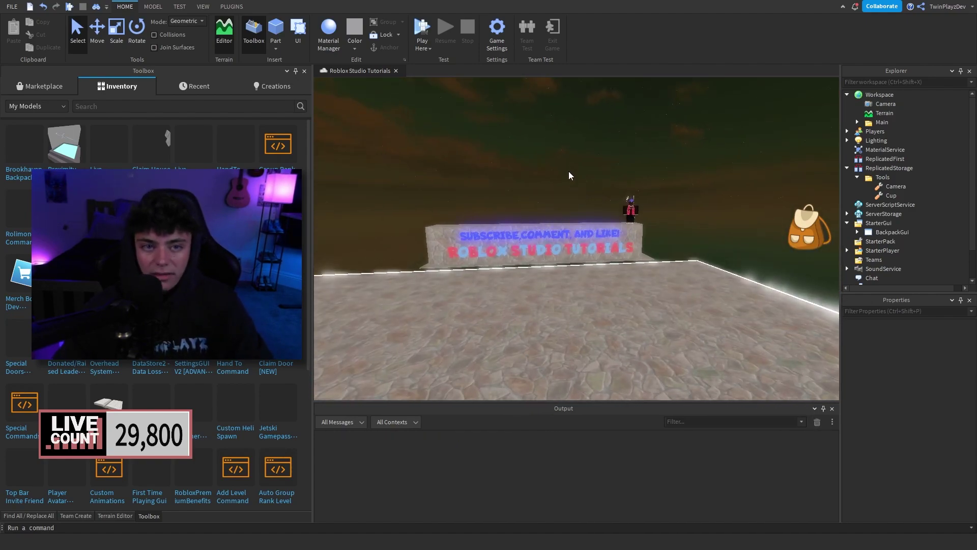
Insert the Sword tool by Roblox from the Marketplace models and accept putting it into the starter pack
click(37, 88)
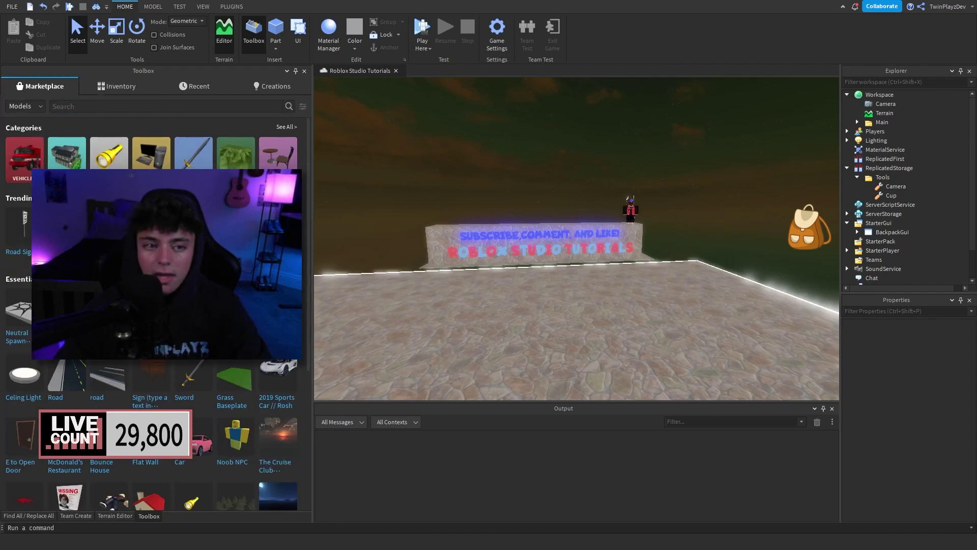
click(193, 155)
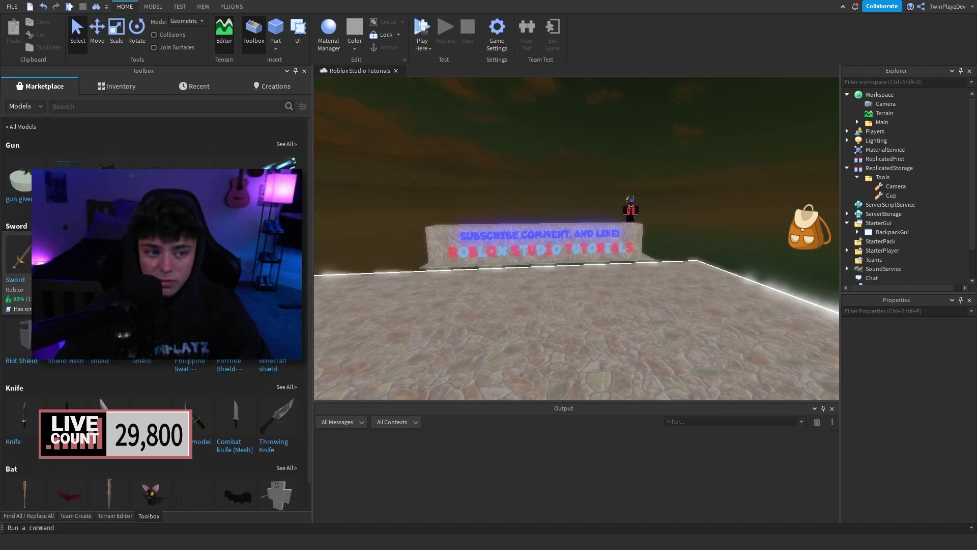
click(14, 268)
click(596, 297)
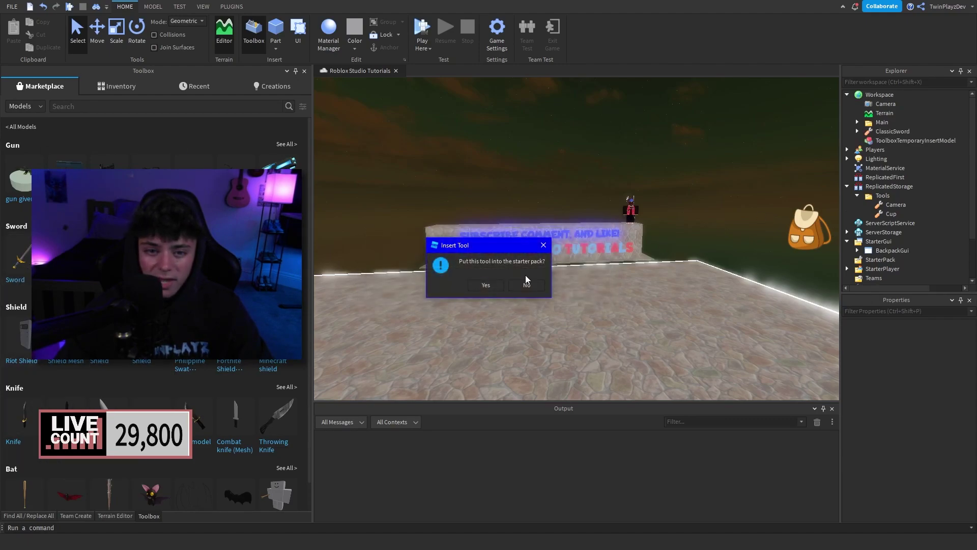
click(486, 285)
Move the Sword into the Tools folder in ReplicatedStorage and turn off its CanBeDropped property
drag(904, 247, 884, 178)
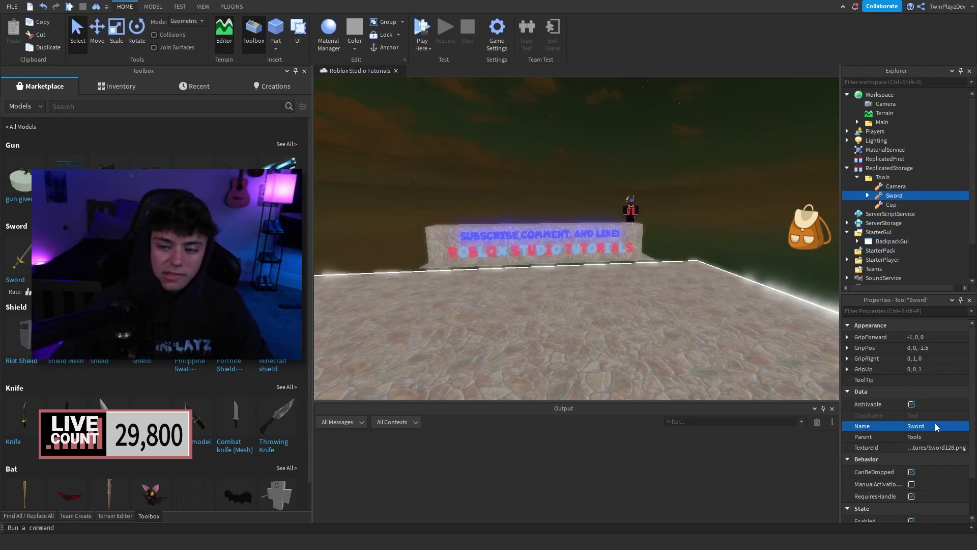
click(931, 471)
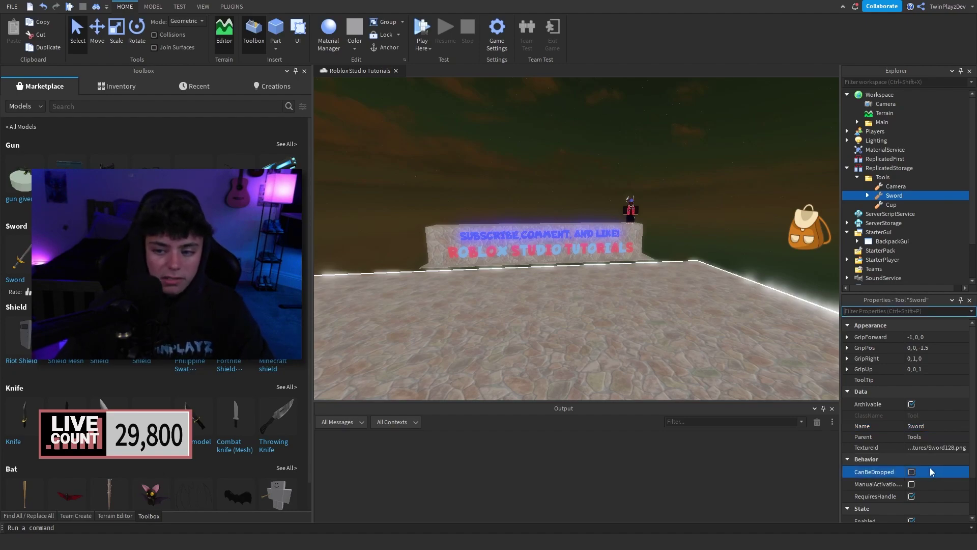
scroll(931, 469, down, 1)
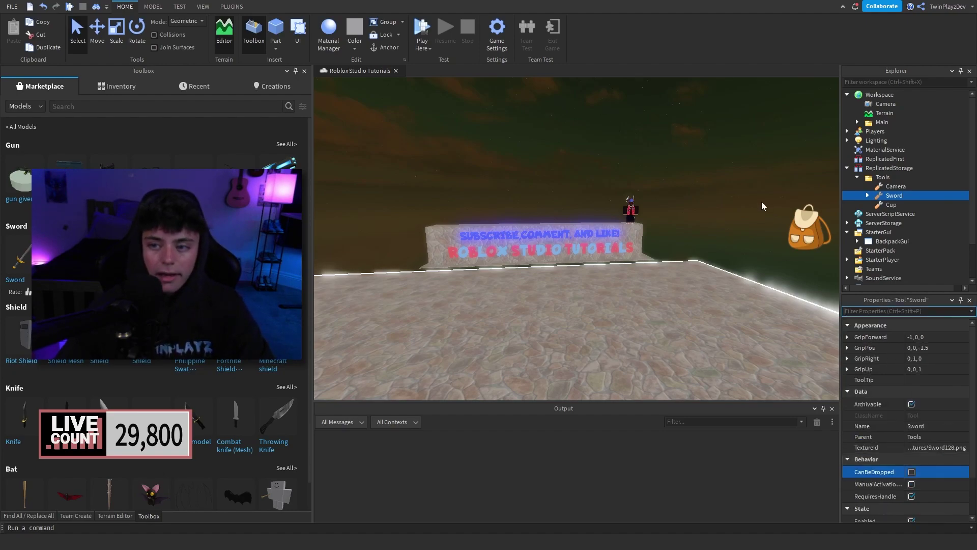
click(810, 195)
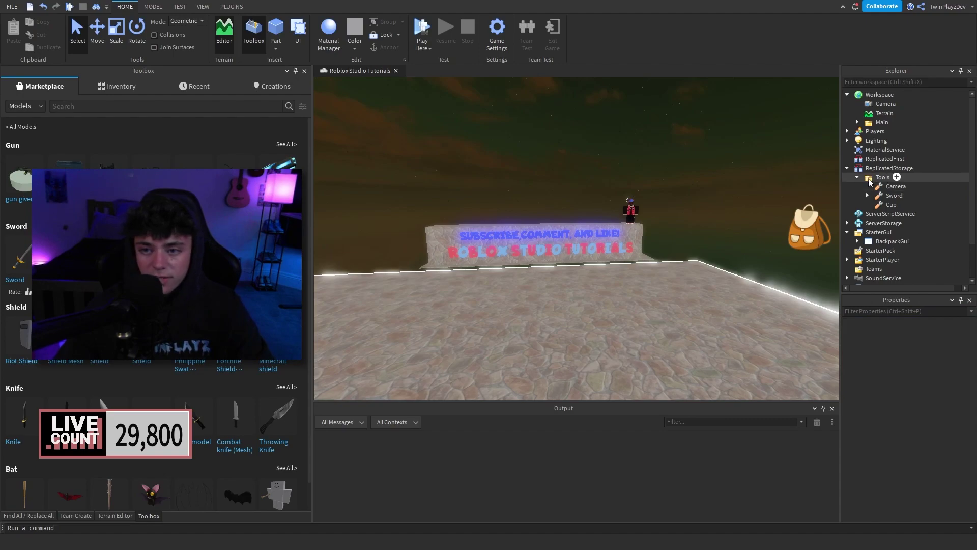
Expand BackpackGui in StarterGui and examine its MainFrame and the BackpackButton's image properties
right_drag(703, 180, 837, 226)
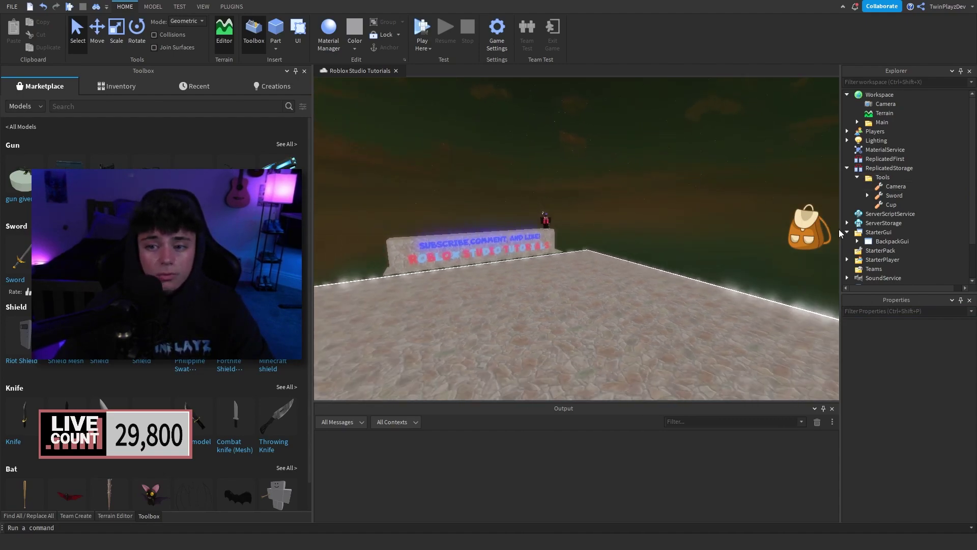
click(857, 241)
scroll(863, 204, down, 3)
click(882, 191)
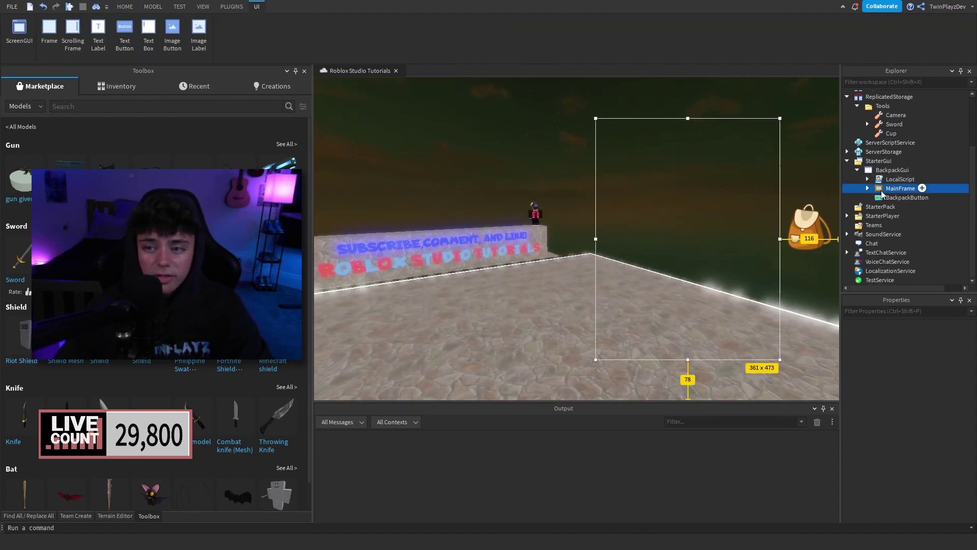
click(871, 197)
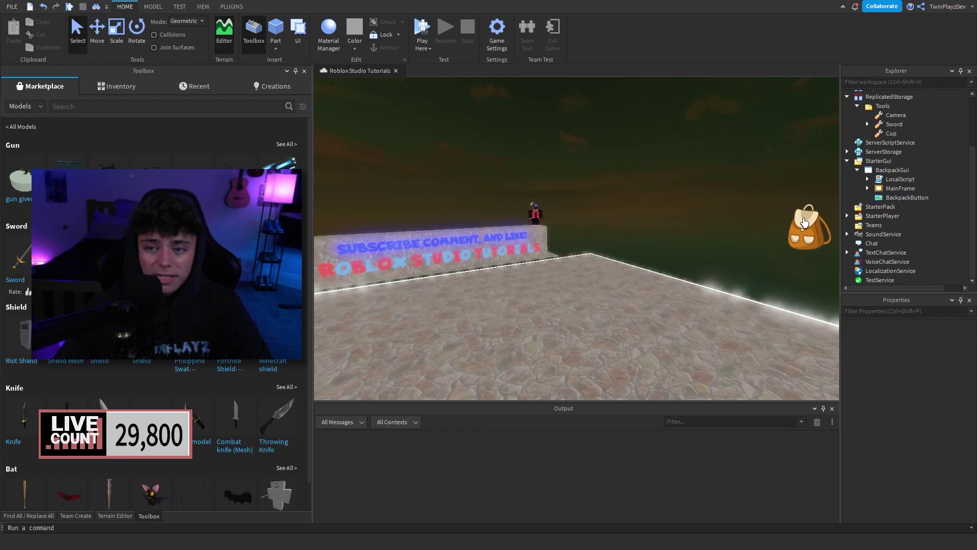
click(900, 203)
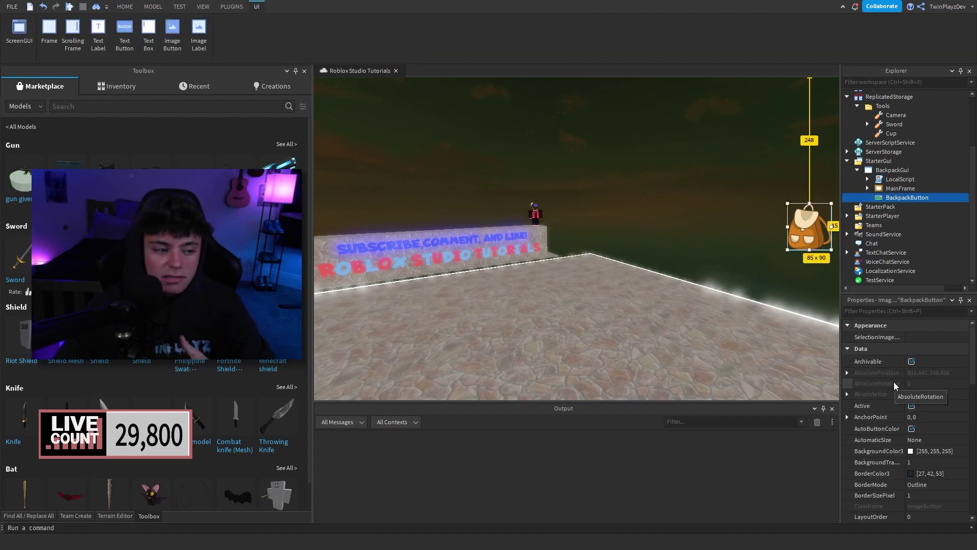
scroll(896, 405, down, 3)
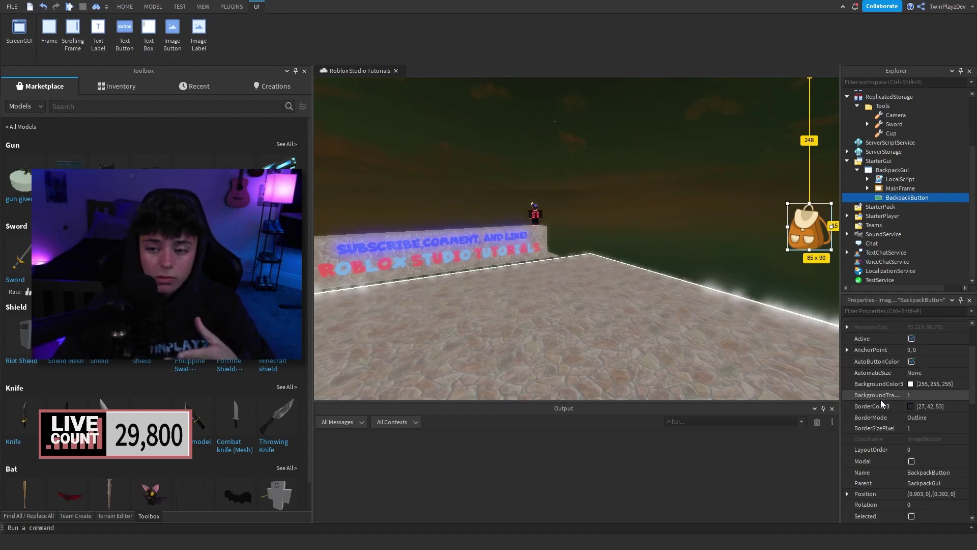
scroll(878, 402, down, 10)
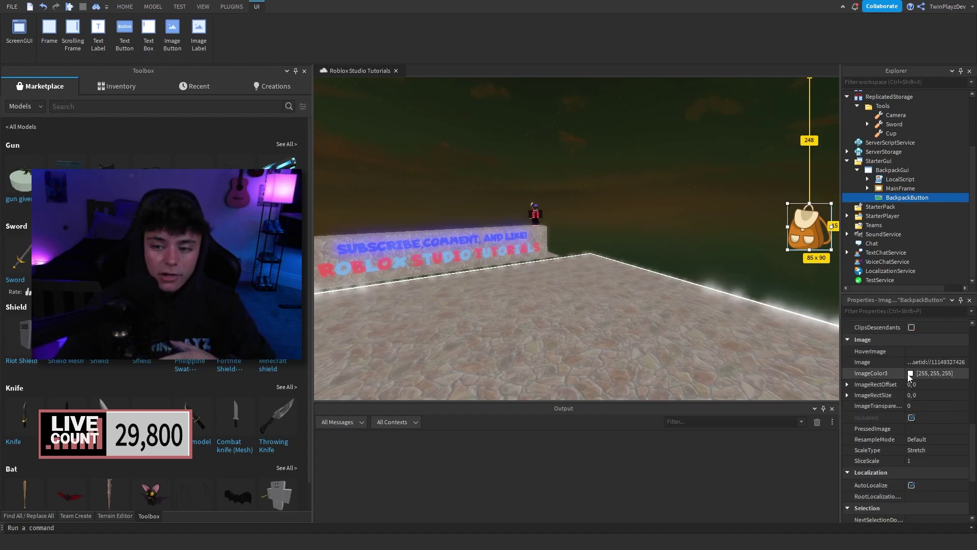
Try the camera image on the BackpackButton and switch it back to the backpackkkk image
click(917, 364)
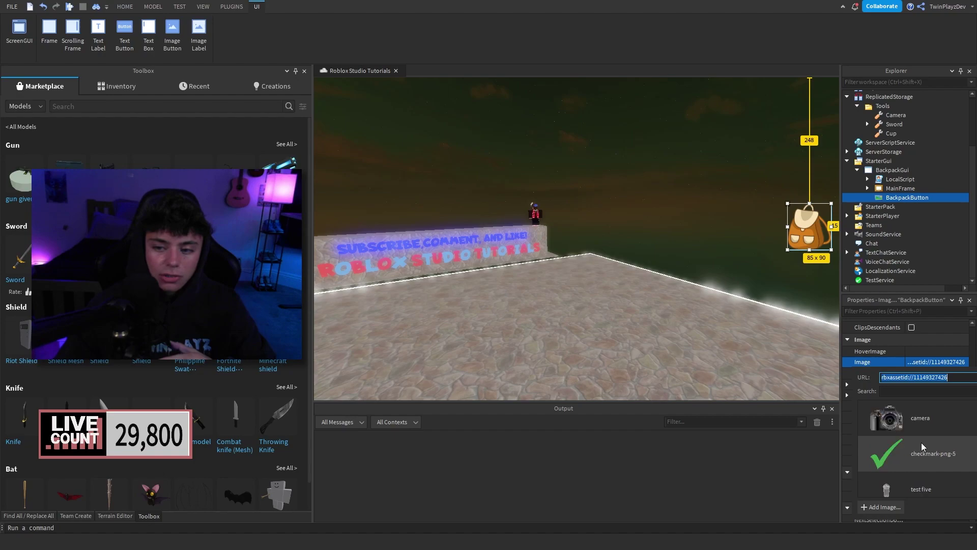
click(921, 436)
click(932, 365)
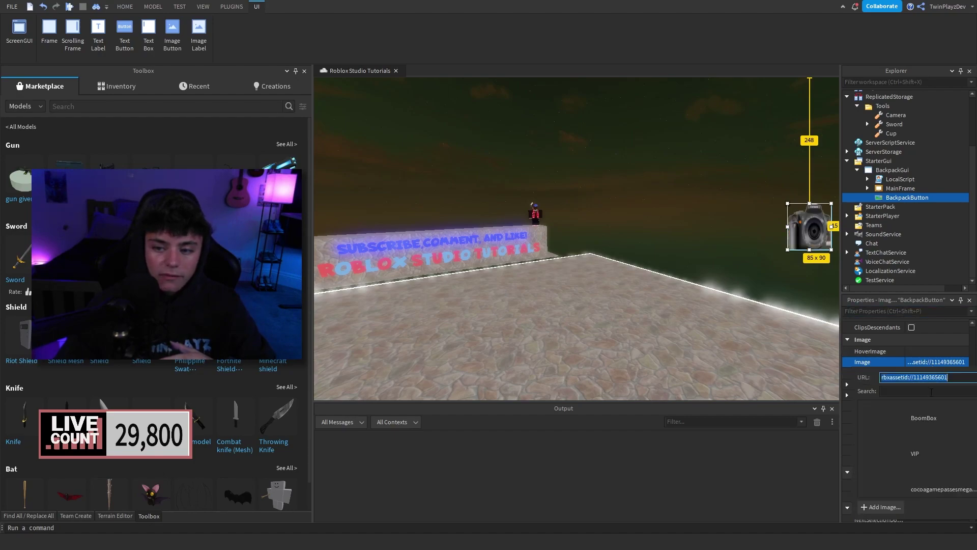
scroll(923, 441, up, 10)
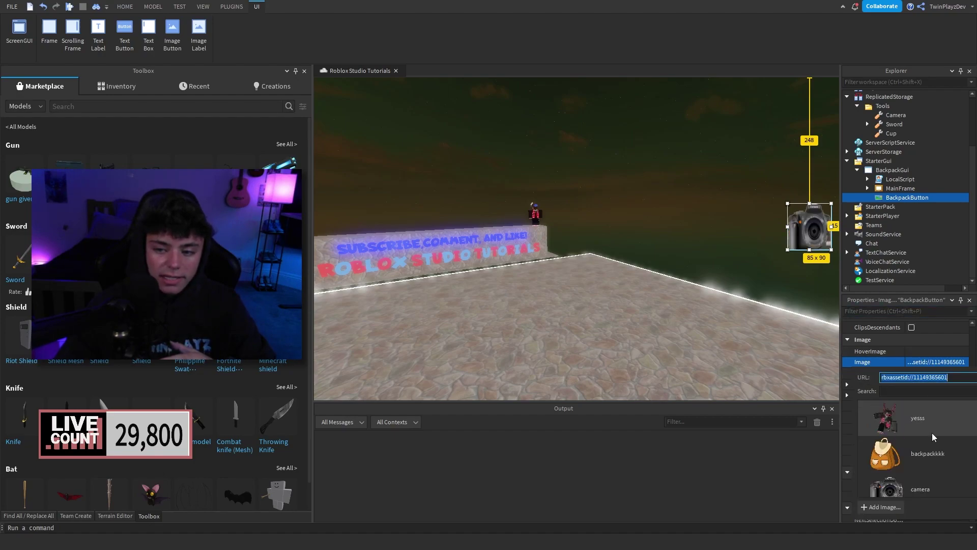
scroll(932, 432, up, 2)
click(927, 448)
click(680, 209)
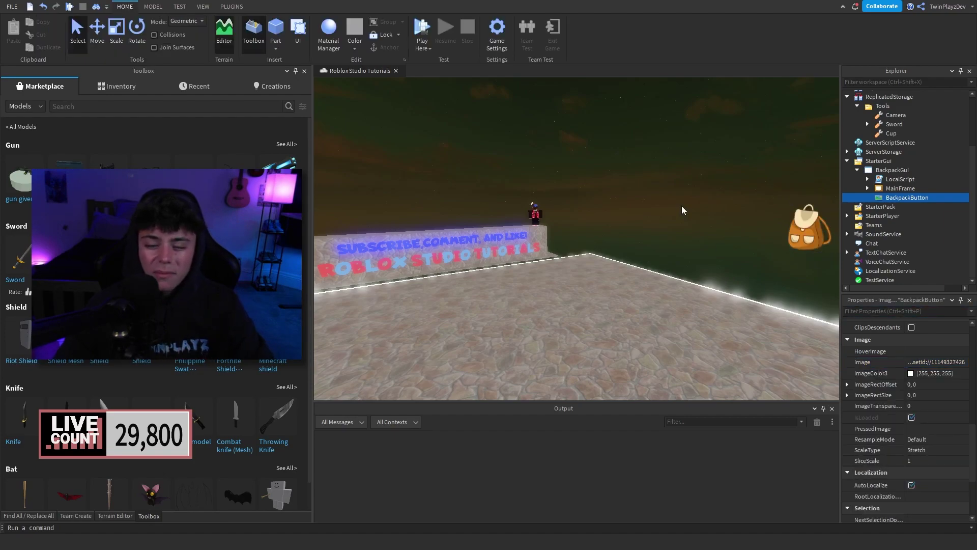
Examine the Button and Trash sounds under BackpackGui's LocalScript and preview the Trash sound
click(869, 188)
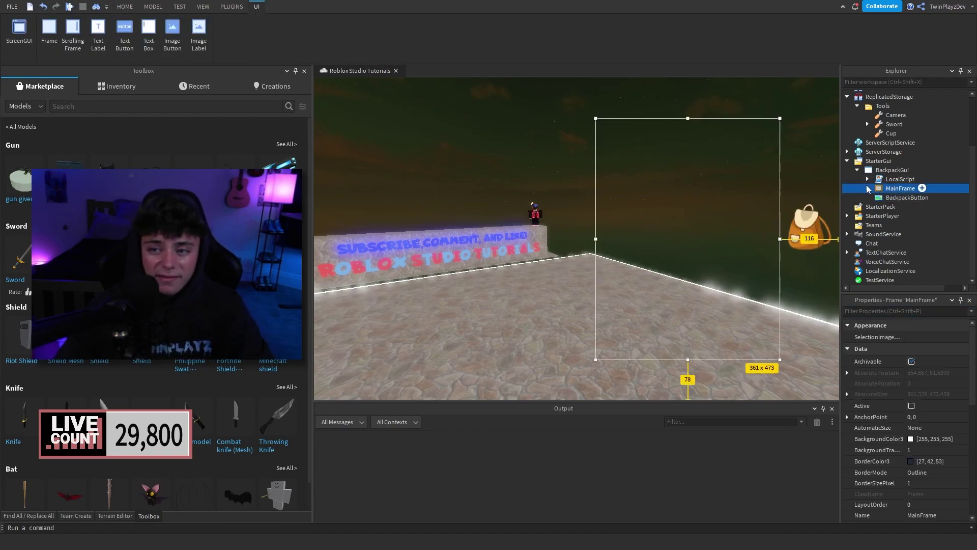
click(900, 179)
click(868, 179)
click(905, 189)
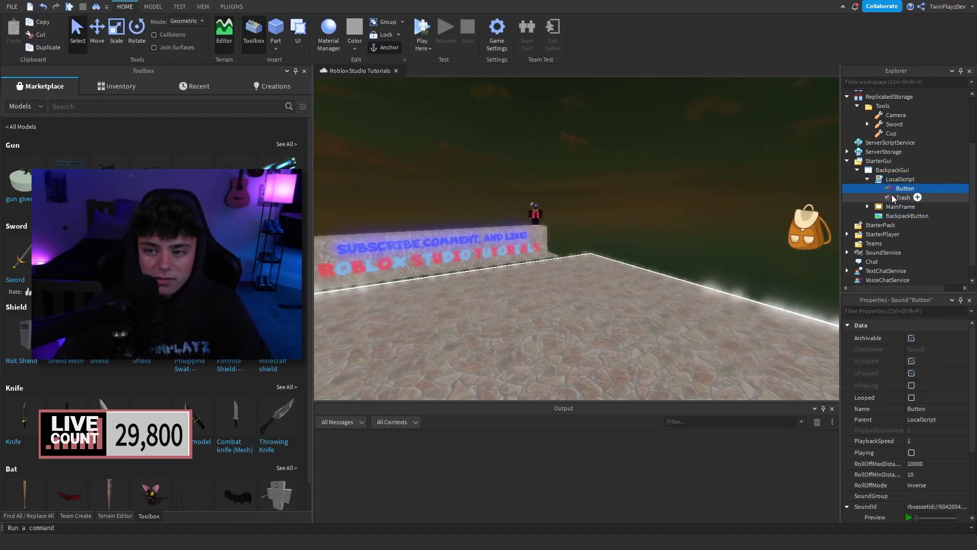
click(903, 198)
scroll(910, 417, down, 4)
click(909, 416)
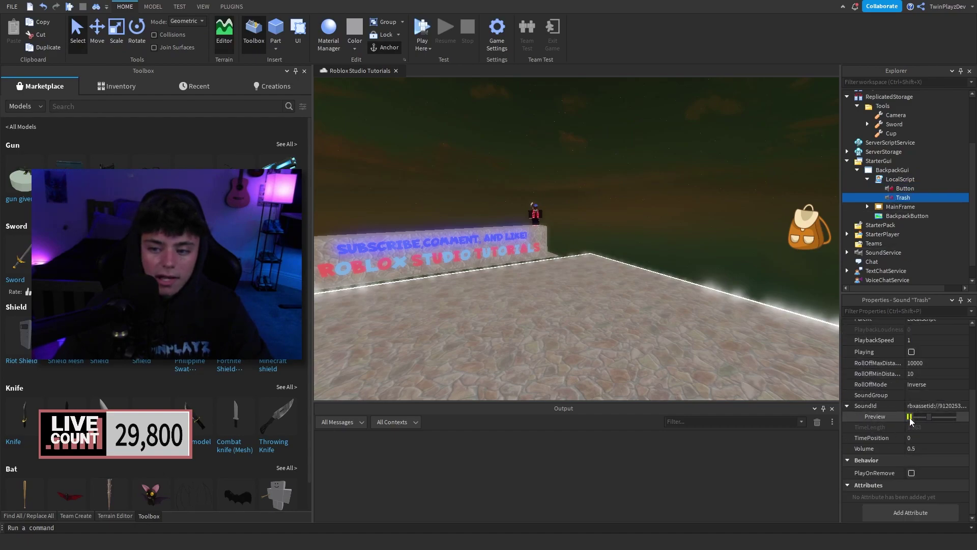
click(905, 188)
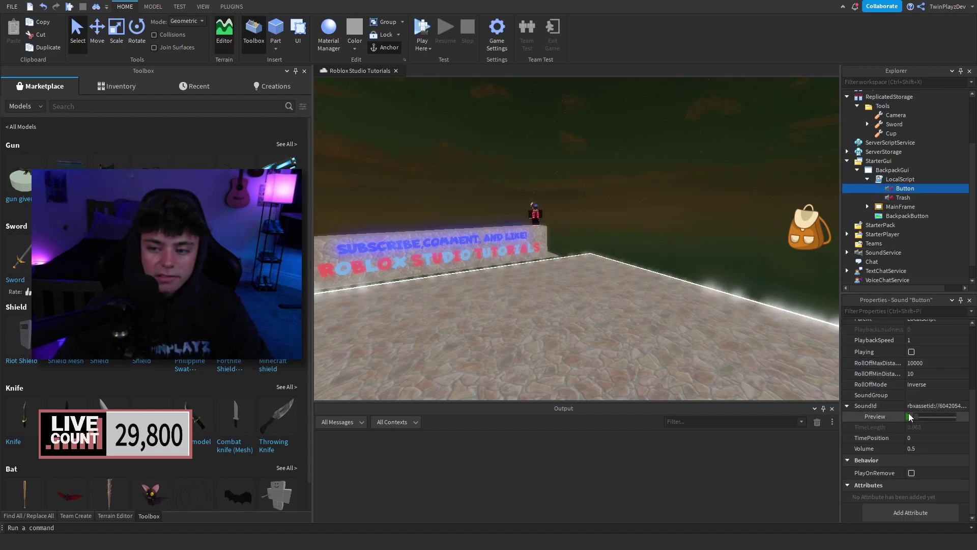
click(868, 179)
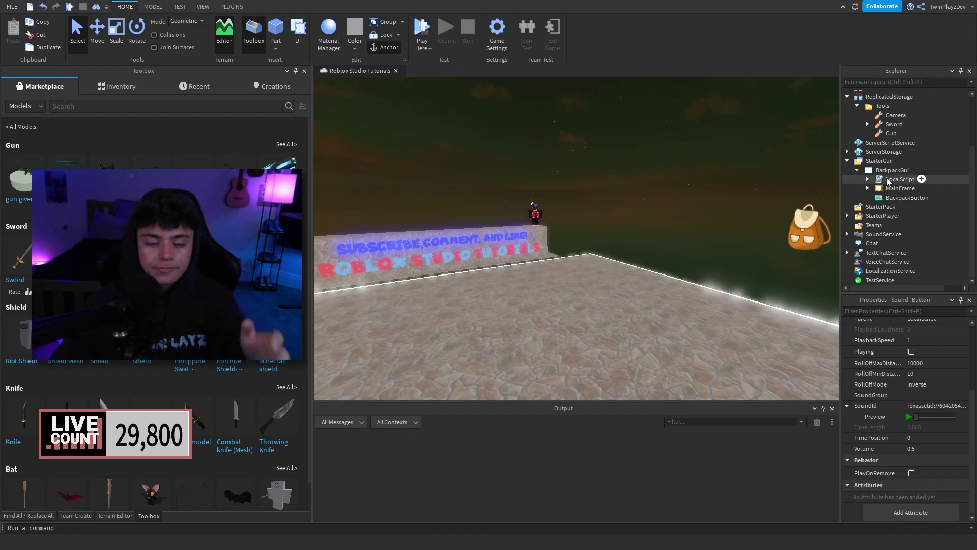
Open BackpackGui's LocalScript and read through its code down to the remove tools function
double_click(898, 179)
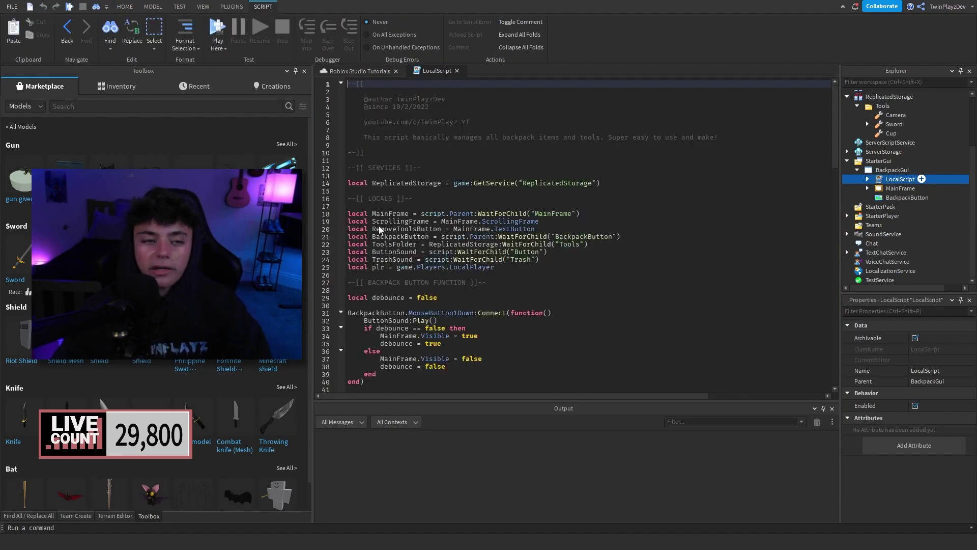
click(115, 515)
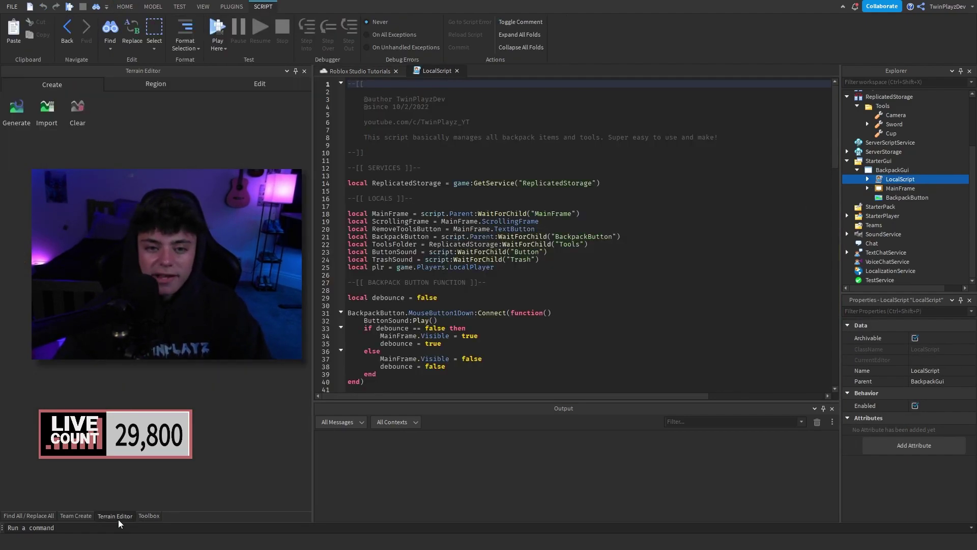
scroll(477, 205, down, 20)
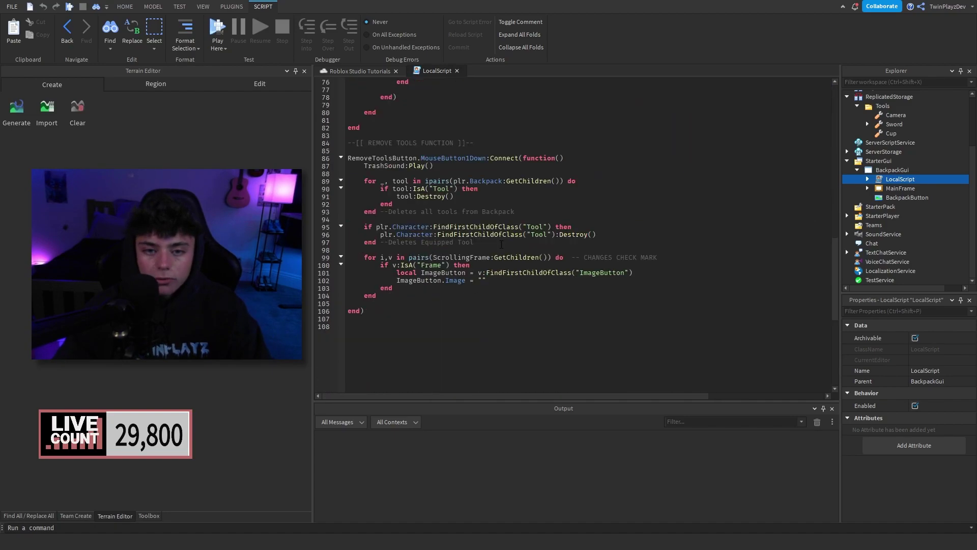
scroll(513, 284, up, 20)
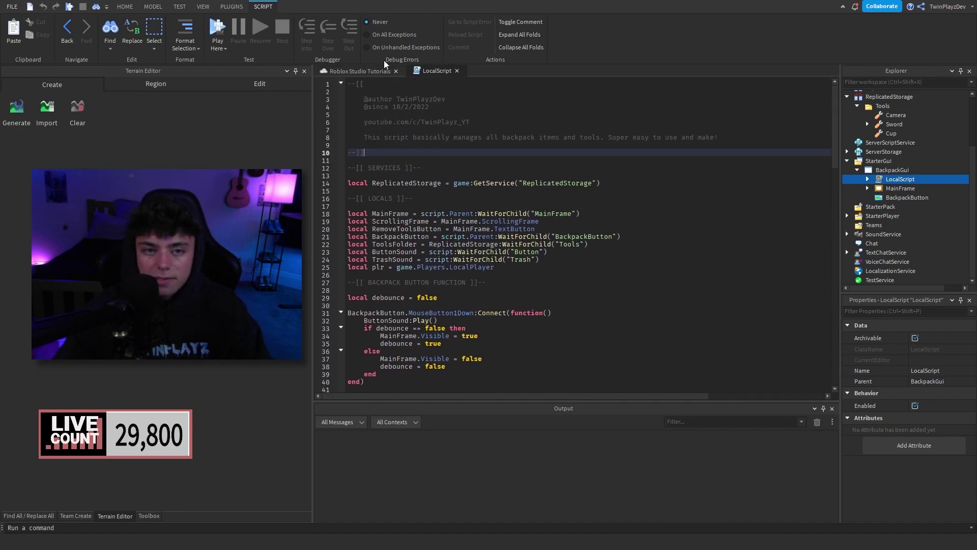
Return to the place view and turn on the Visible property of BackpackGui's MainFrame
click(381, 69)
click(882, 189)
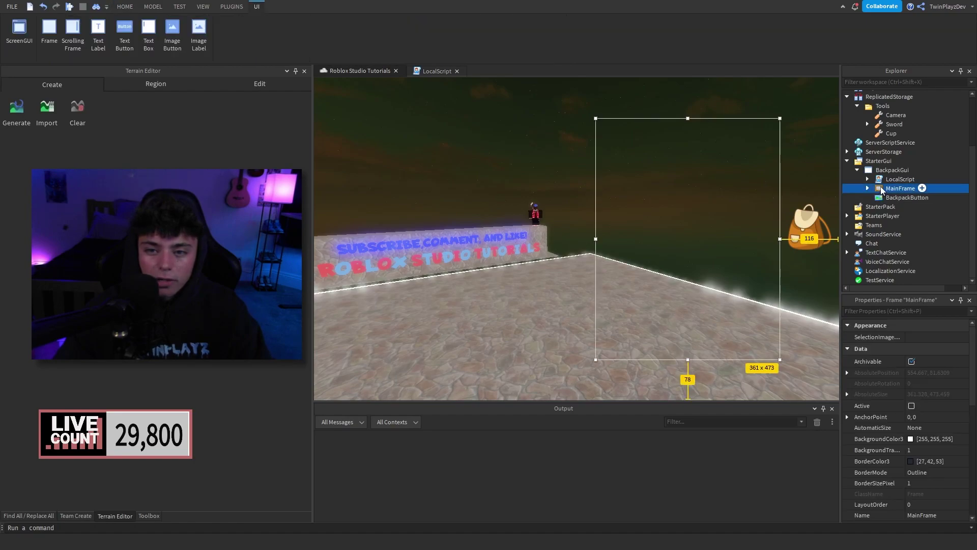
scroll(906, 407, down, 5)
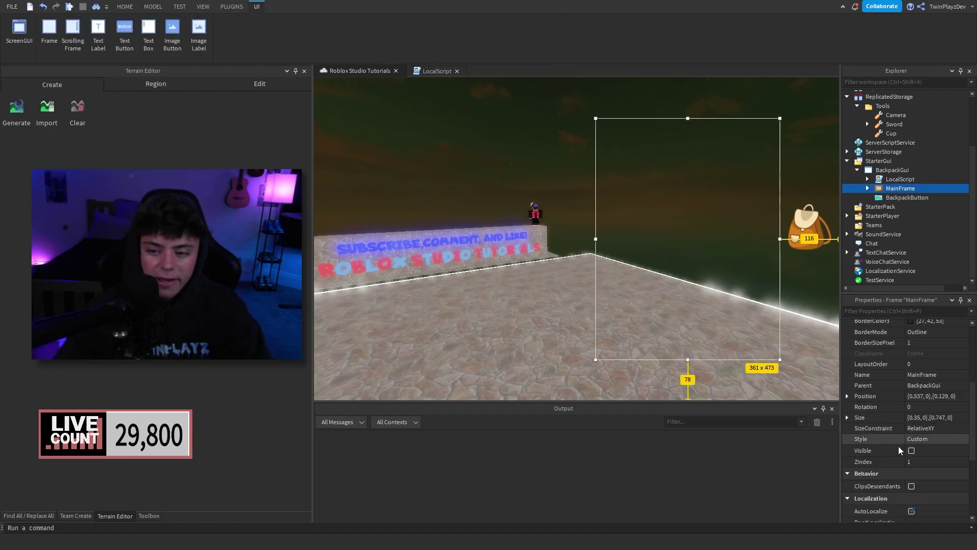
click(911, 450)
click(523, 165)
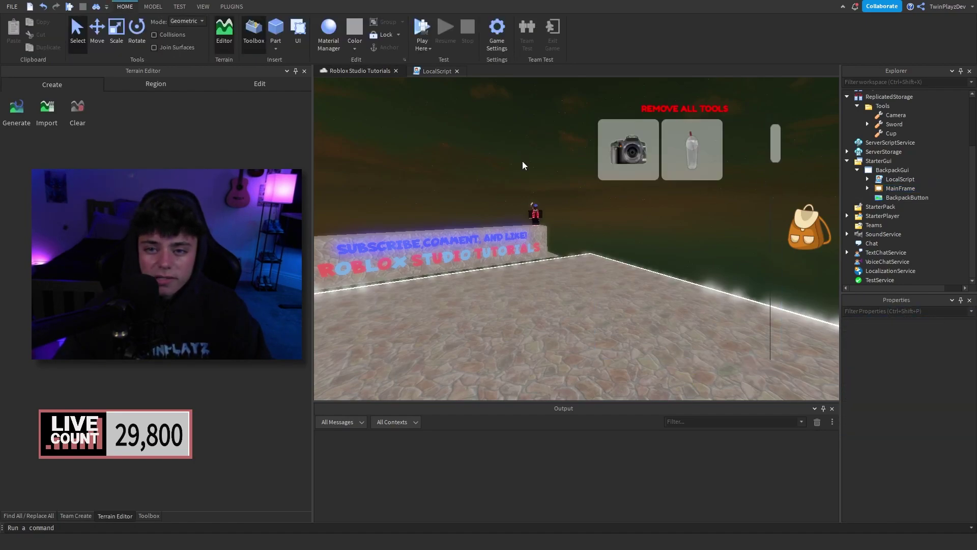
Hide the MainFrame and make it visible again through its Visible property
right_drag(524, 165, 805, 188)
click(919, 189)
scroll(931, 452, down, 4)
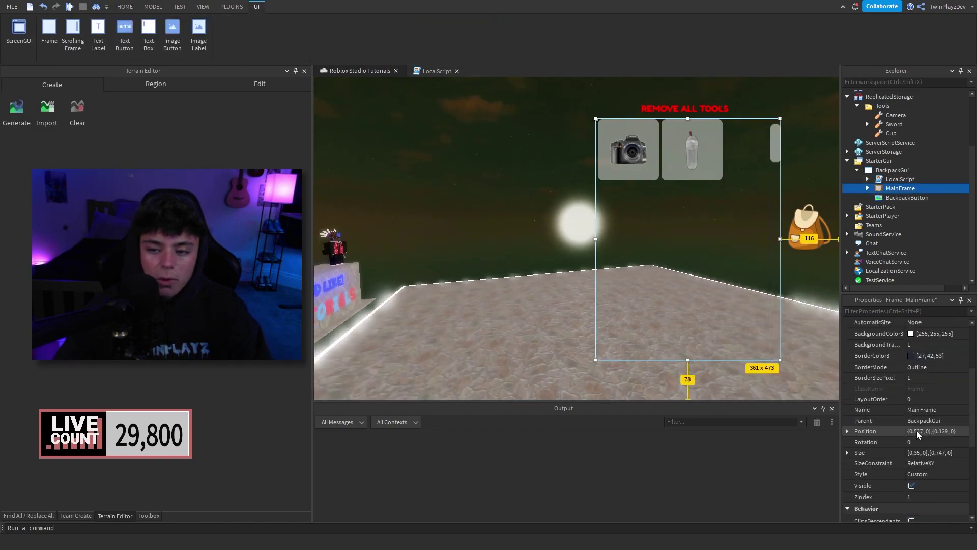
click(911, 486)
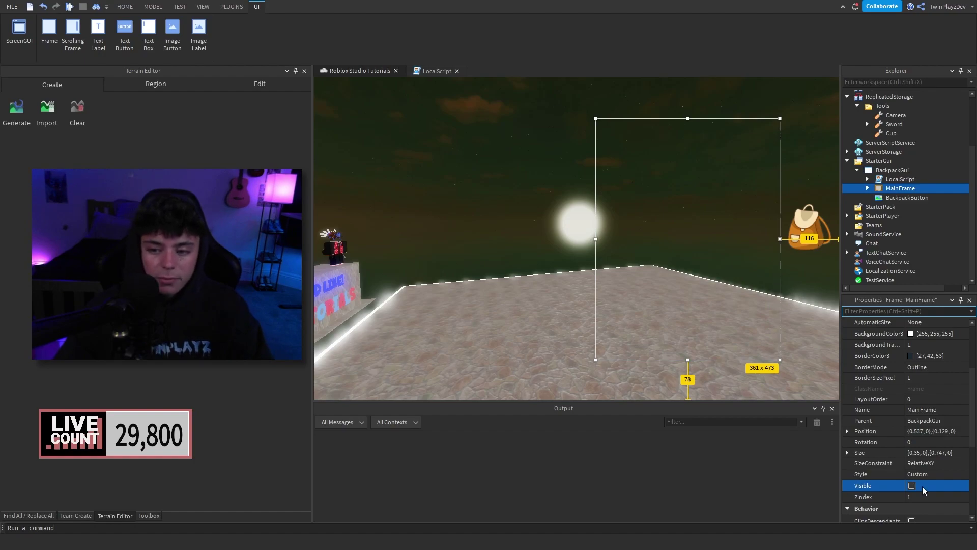
click(912, 486)
Expand the MainFrame in BackpackGui to inspect the elements it contains
click(556, 187)
right_drag(556, 187, 621, 181)
click(868, 188)
click(883, 188)
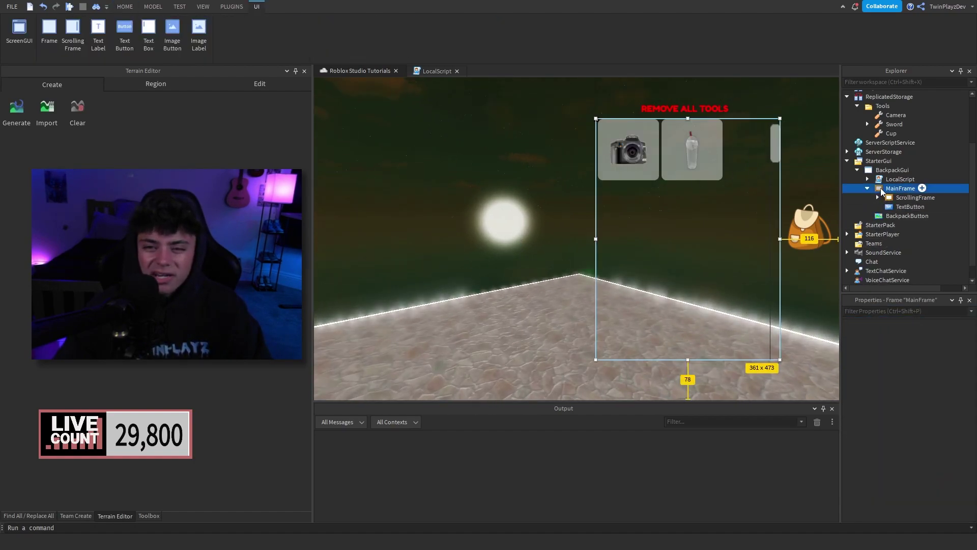
Inspect the MainFrame's ScrollingFrame and the text properties of its remove-all TextButton
click(893, 198)
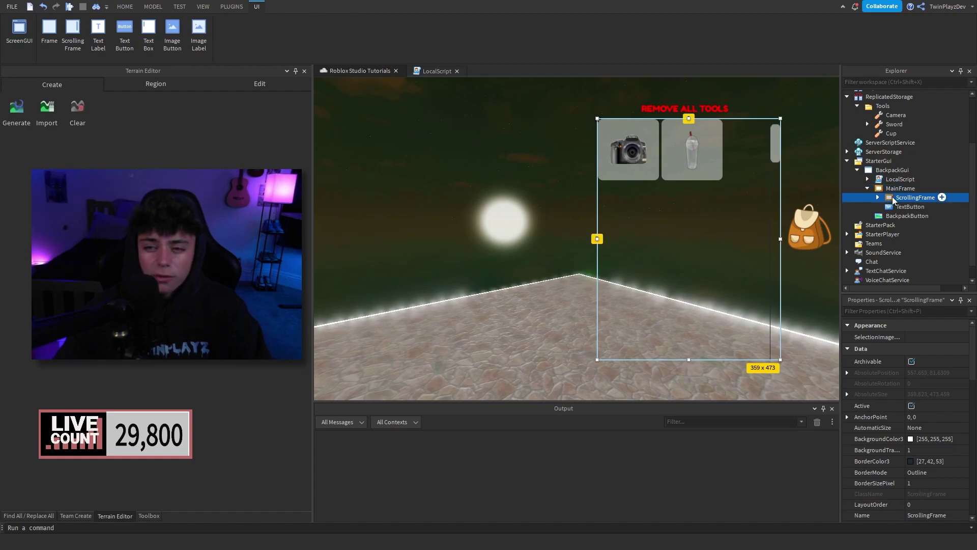
click(901, 207)
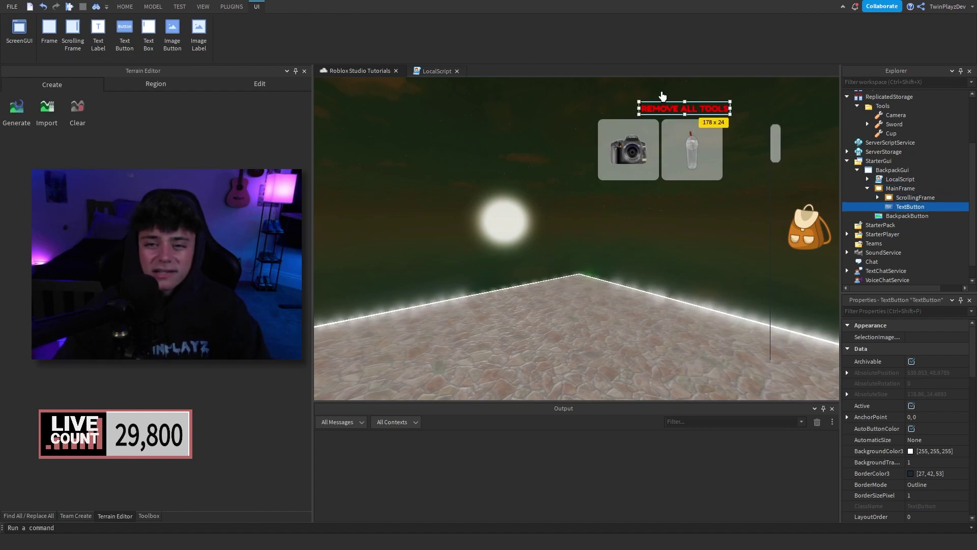
scroll(916, 427, down, 10)
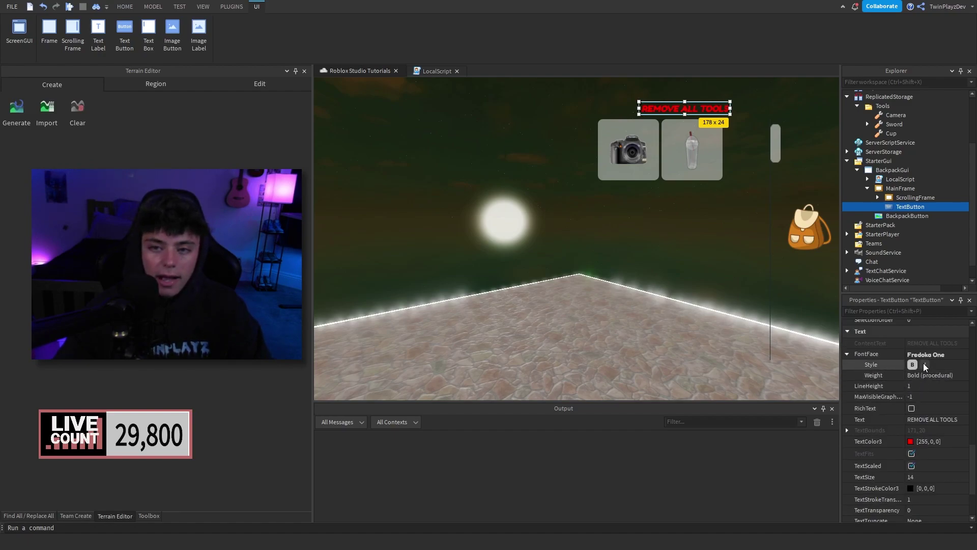
Duplicate the cup Frame inside the ScrollingFrame and widen the viewport so three items fit in one row
click(891, 198)
click(877, 197)
click(903, 225)
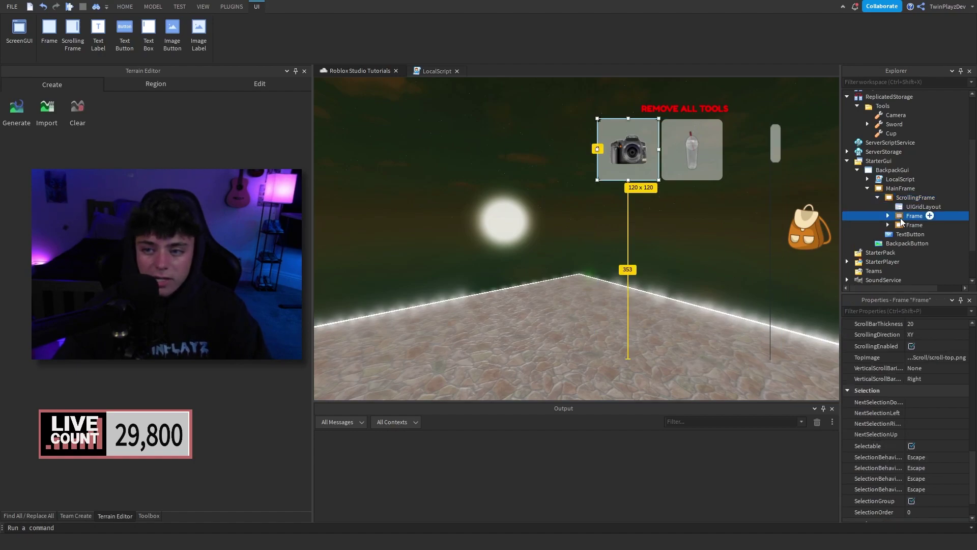
click(911, 206)
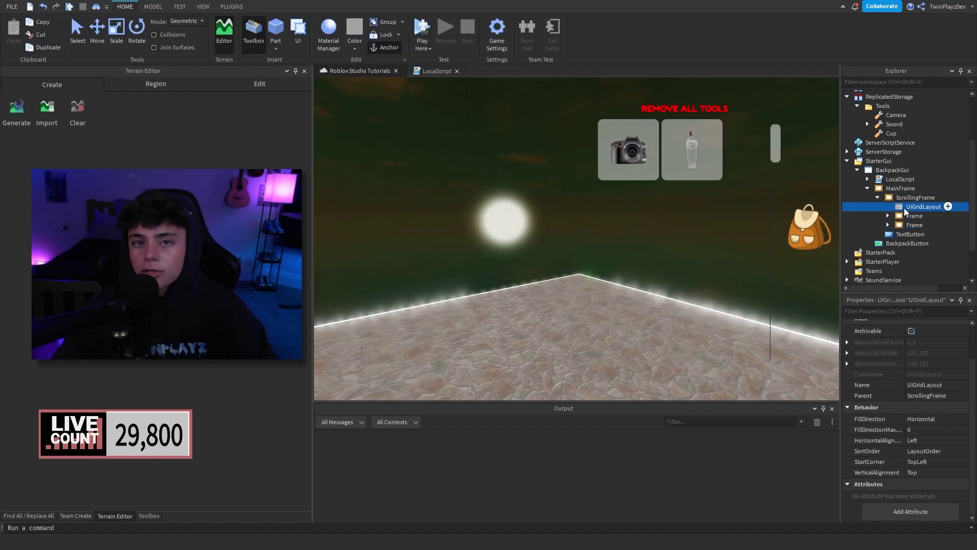
click(907, 225)
click(906, 216)
click(906, 225)
key(ctrl+d)
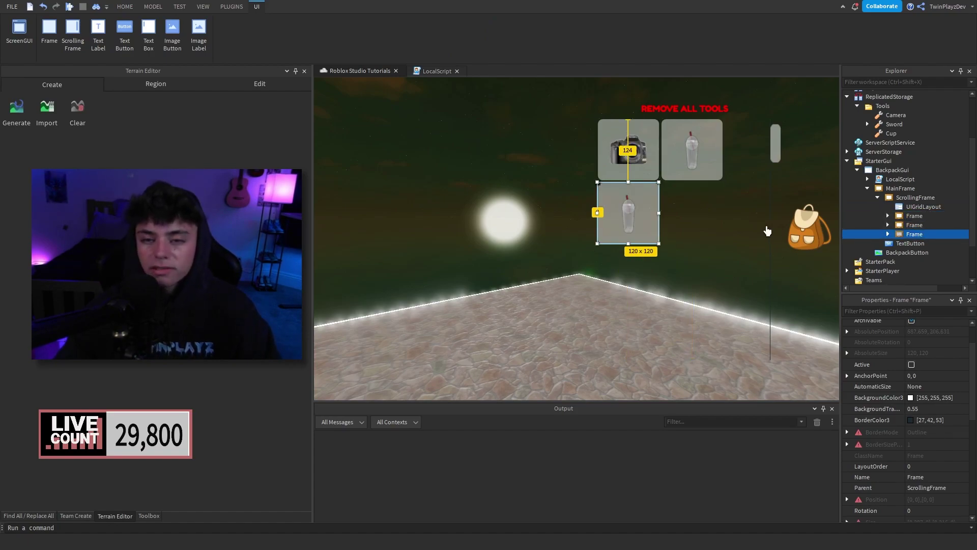
drag(309, 211, 187, 208)
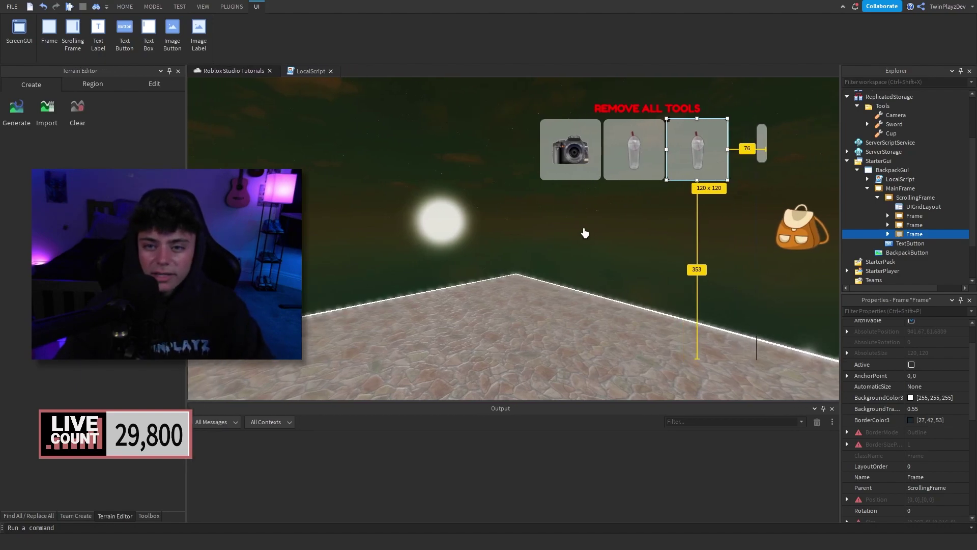
Expand the duplicated cup Frame and examine its UICorner and its own properties
click(887, 234)
scroll(890, 229, down, 1)
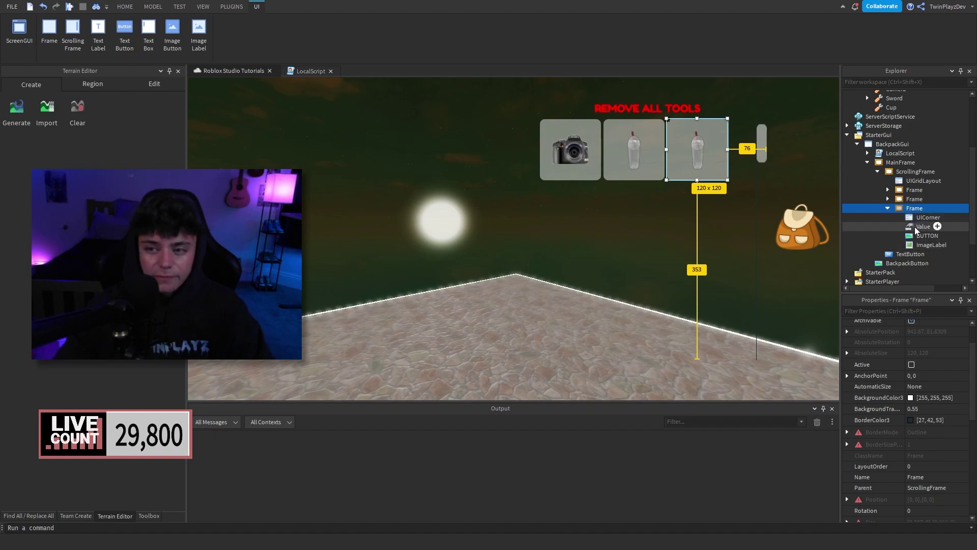
click(908, 219)
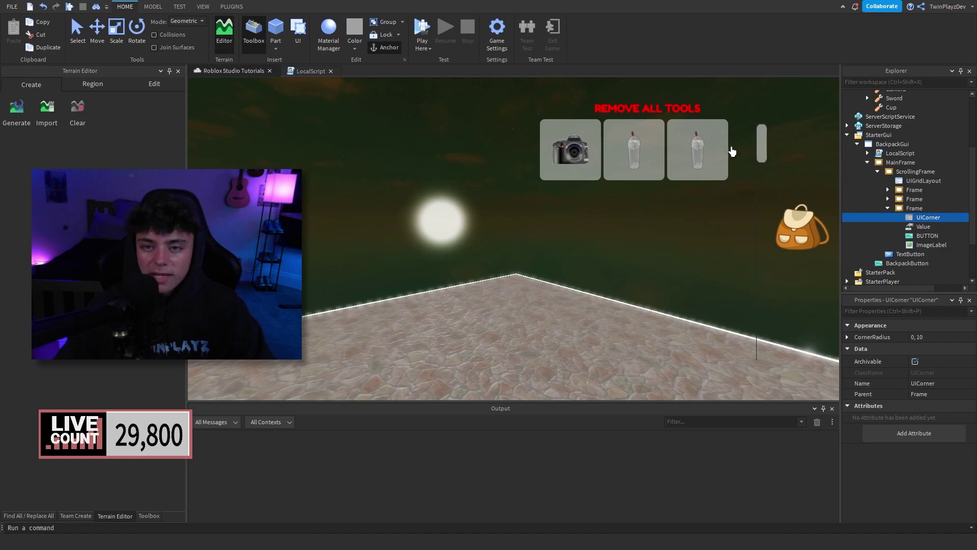
click(914, 208)
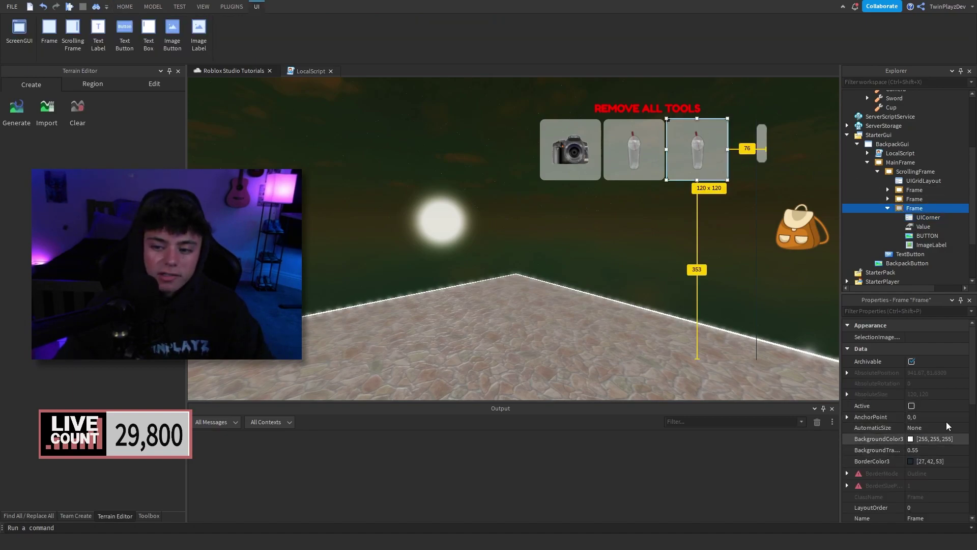
scroll(932, 460, up, 1)
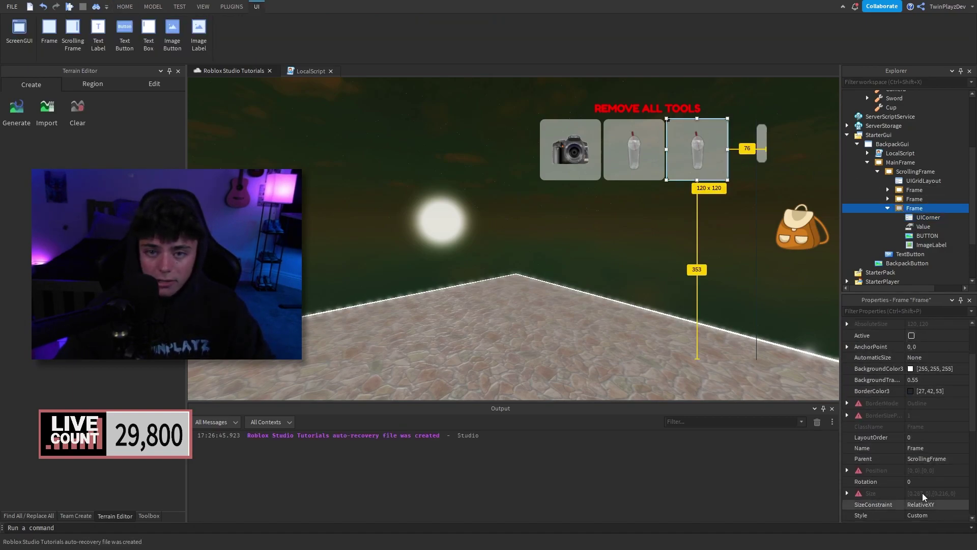
Set the duplicated Frame's StringValue to Sword, matching the tool's name in the ReplicatedStorage Tools folder
click(904, 227)
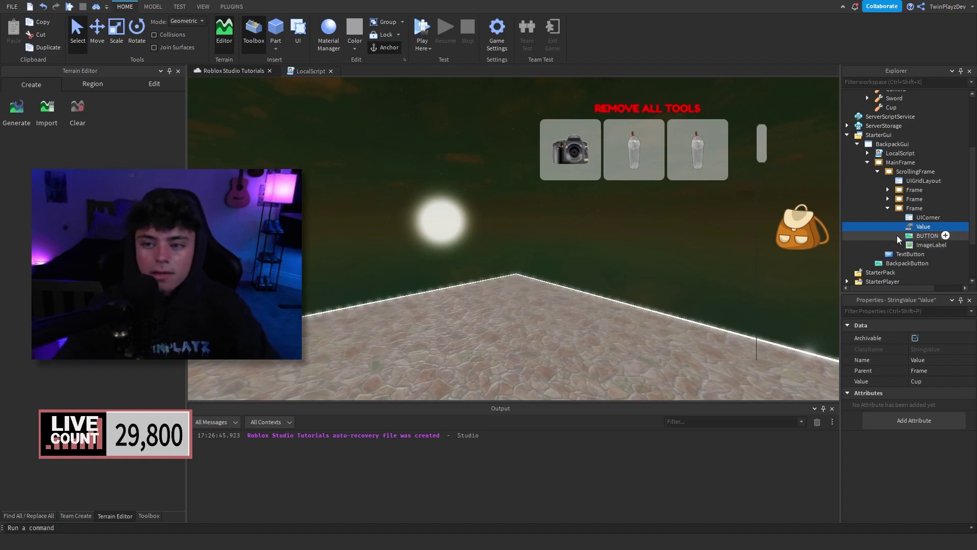
scroll(897, 235, up, 2)
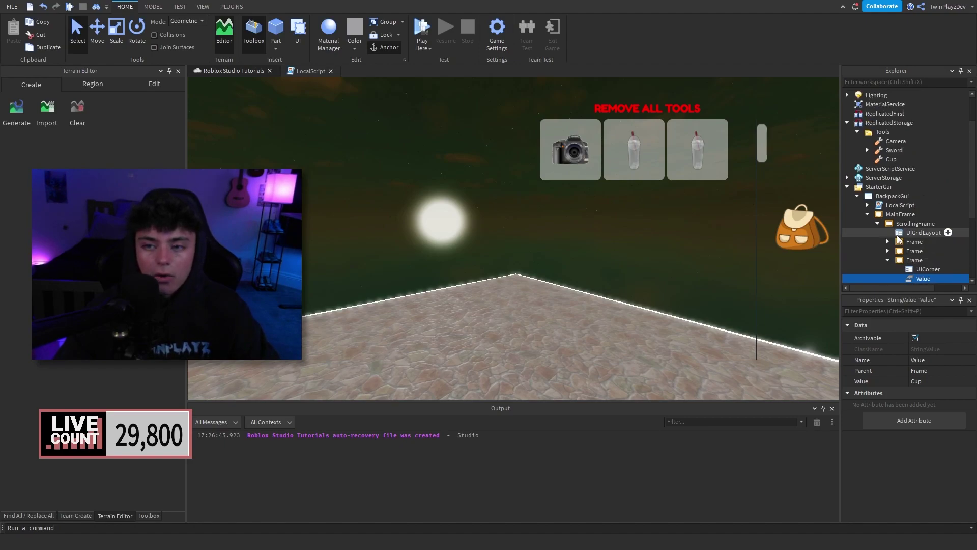
scroll(897, 224, down, 2)
scroll(895, 213, up, 1)
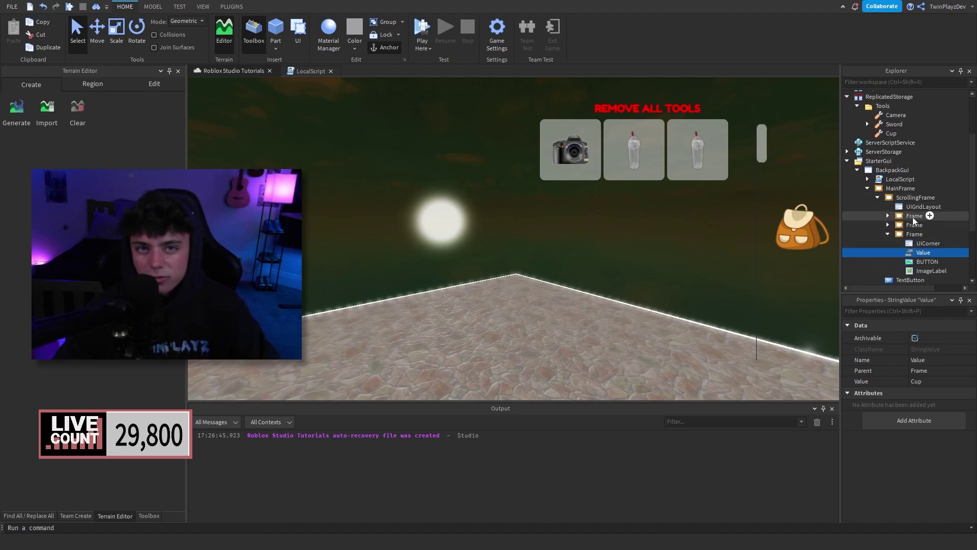
scroll(903, 227, down, 1)
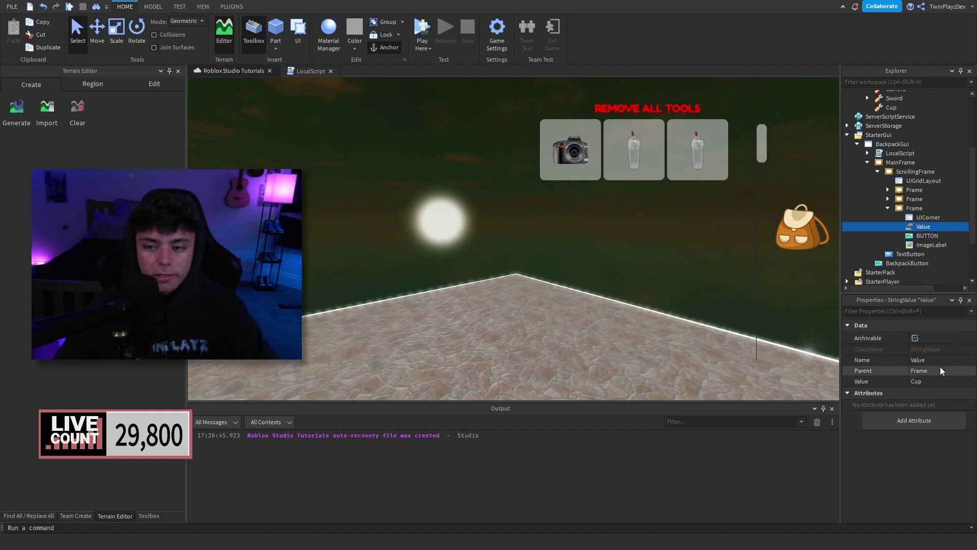
click(934, 382)
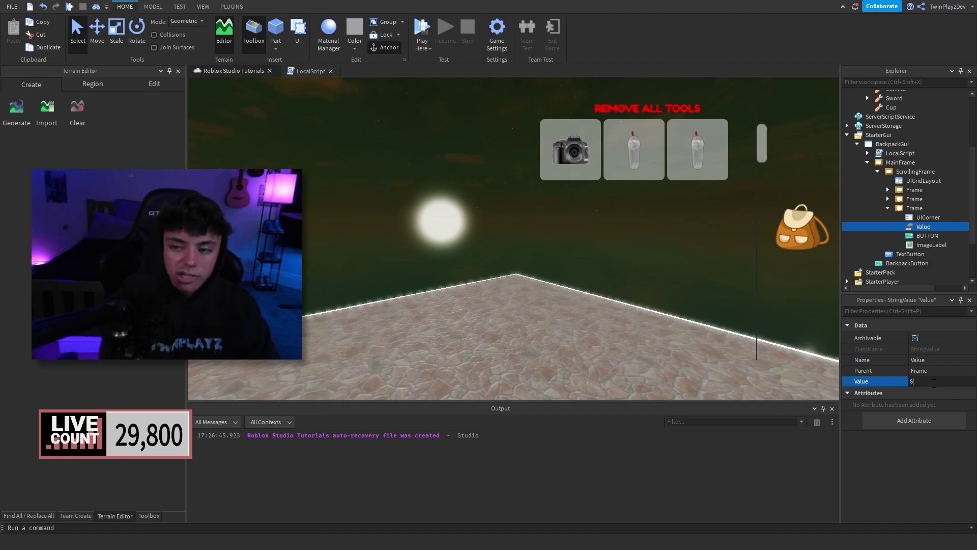
text(Sword)
key(Return)
scroll(915, 182, up, 2)
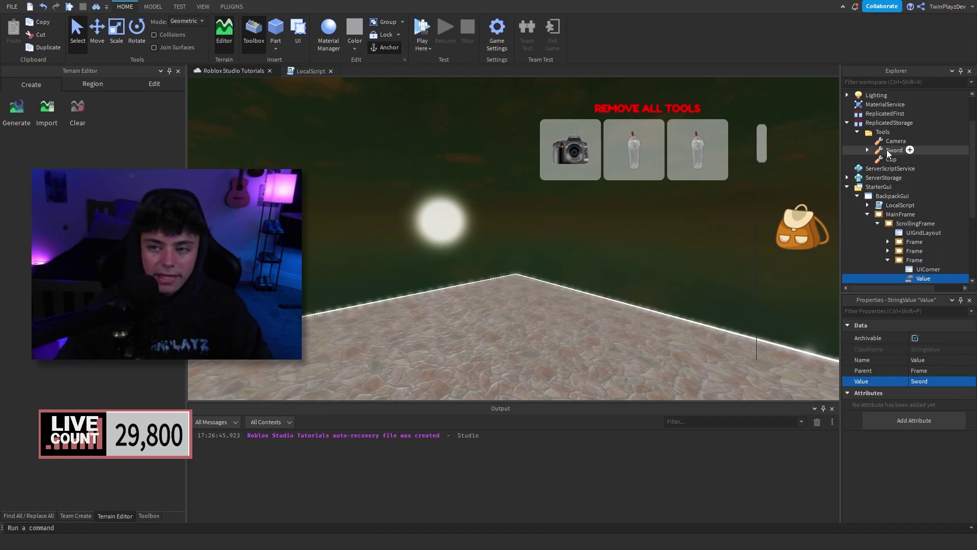
scroll(890, 154, down, 2)
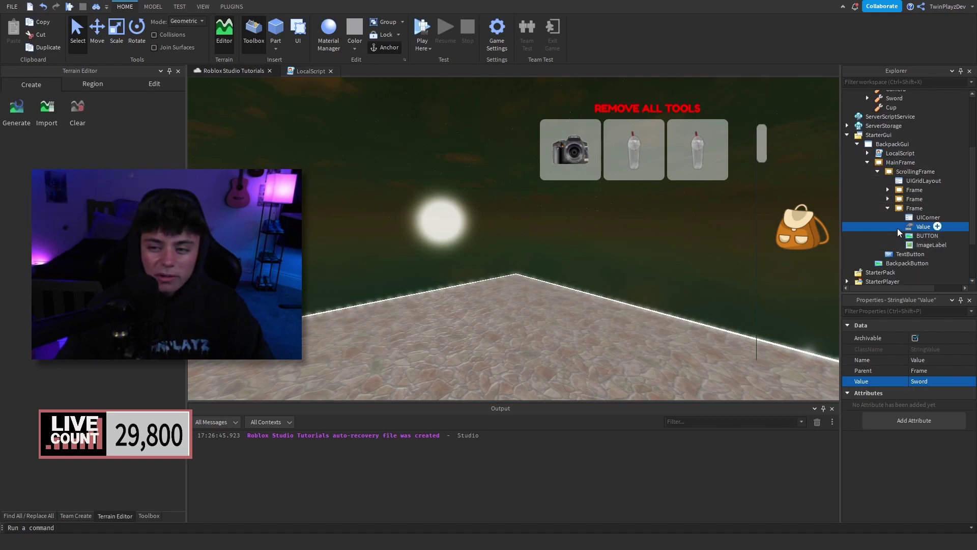
Examine the duplicated Frame's BUTTON and ImageLabel, including the BackgroundTransparency of BUTTON
click(916, 239)
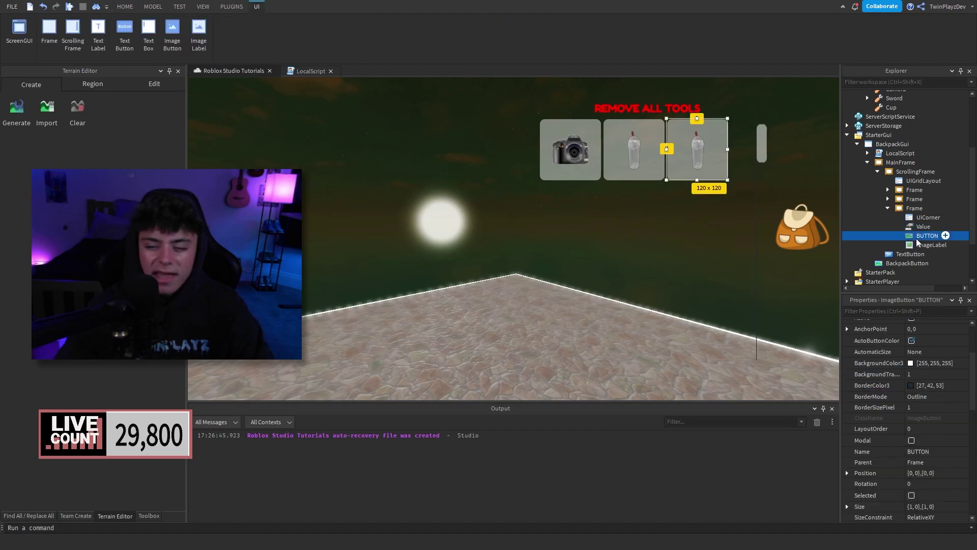
click(918, 247)
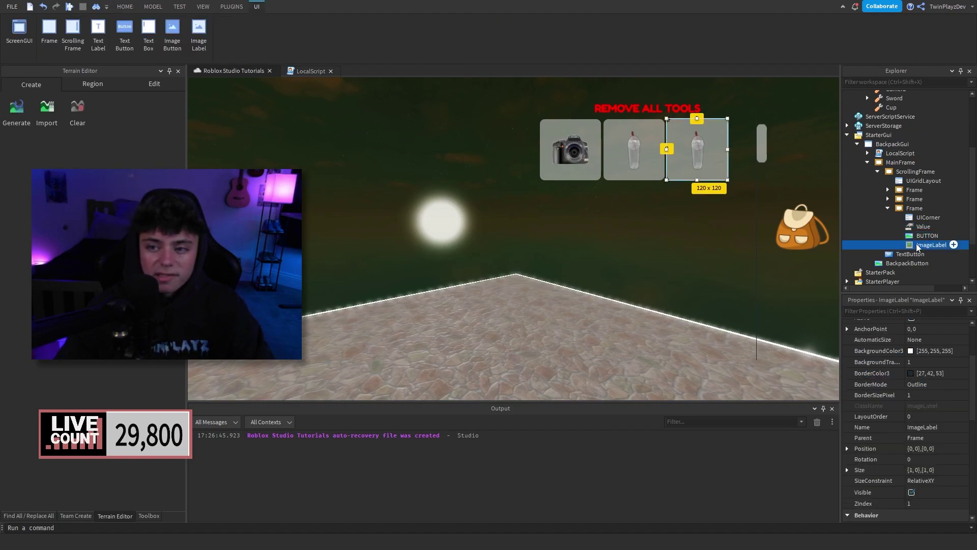
click(919, 239)
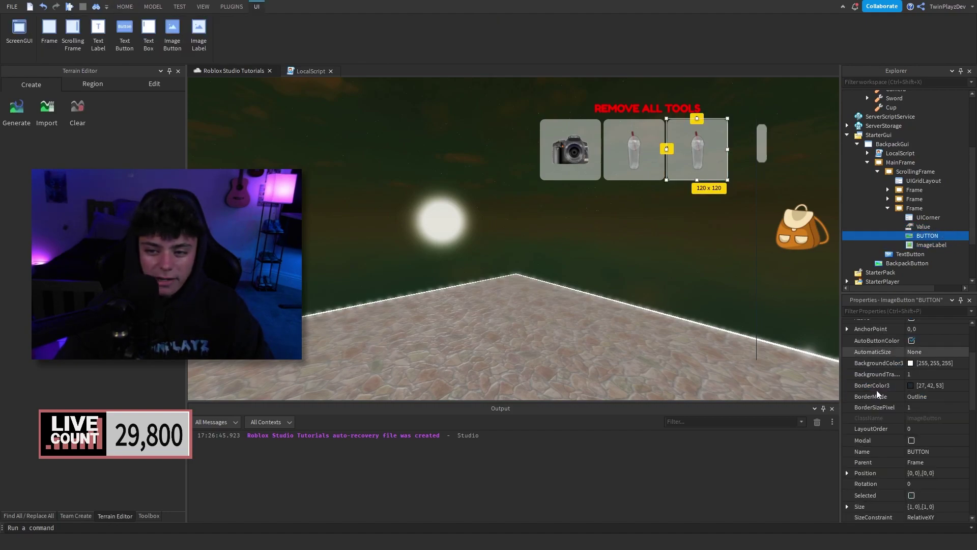
scroll(869, 375, up, 3)
click(931, 408)
mouse_move(965, 411)
mouse_down()
mouse_move(939, 407)
mouse_move(971, 416)
mouse_up()
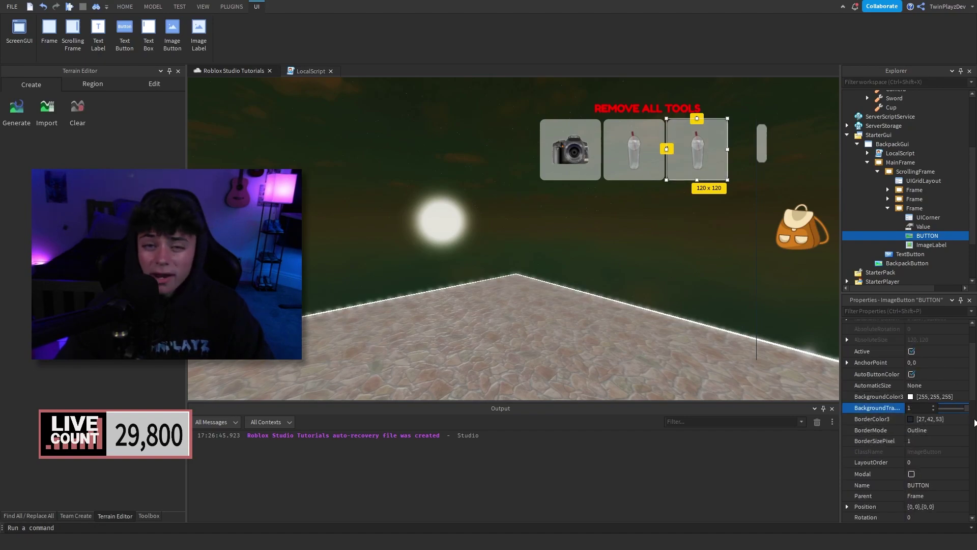
click(912, 246)
scroll(935, 392, down, 10)
click(925, 350)
scroll(920, 424, down, 10)
scroll(923, 427, down, 6)
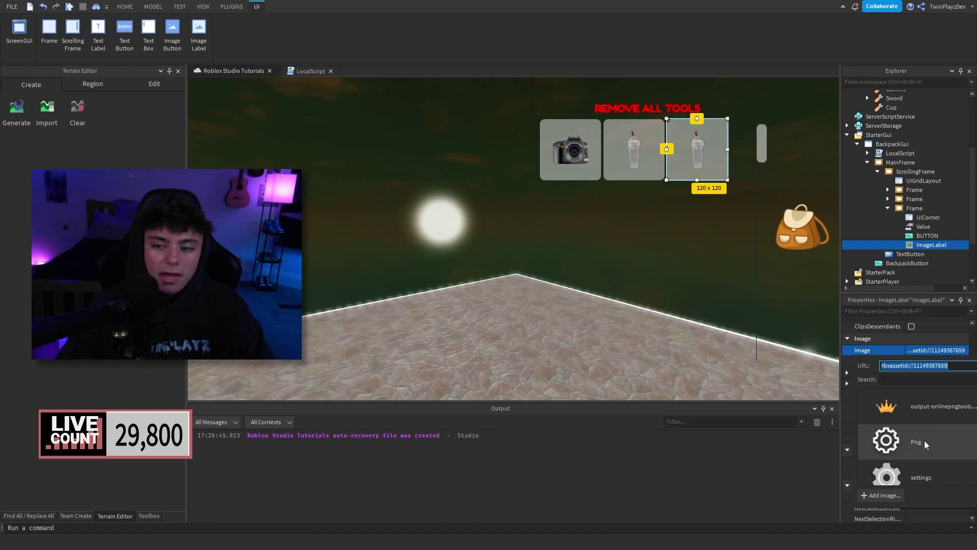
scroll(923, 441, down, 3)
click(923, 441)
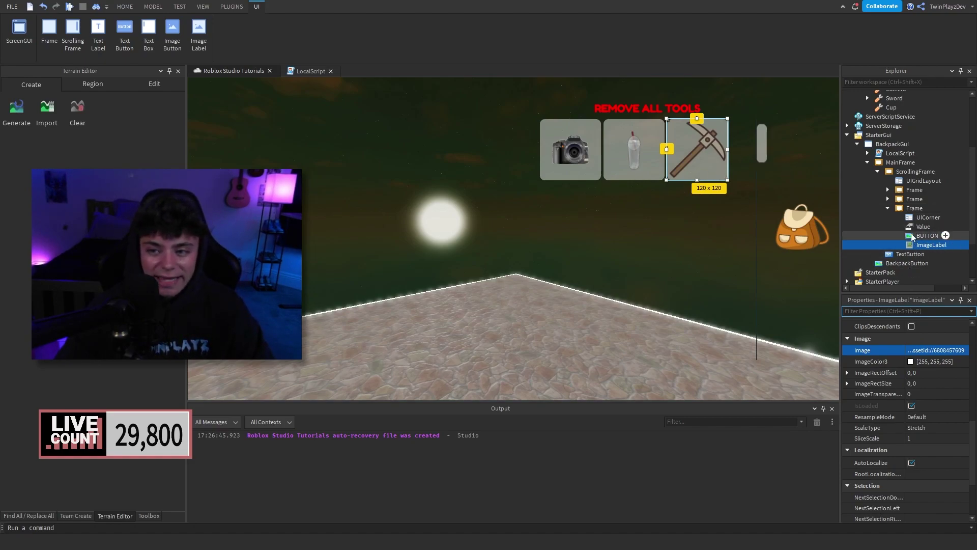
click(900, 210)
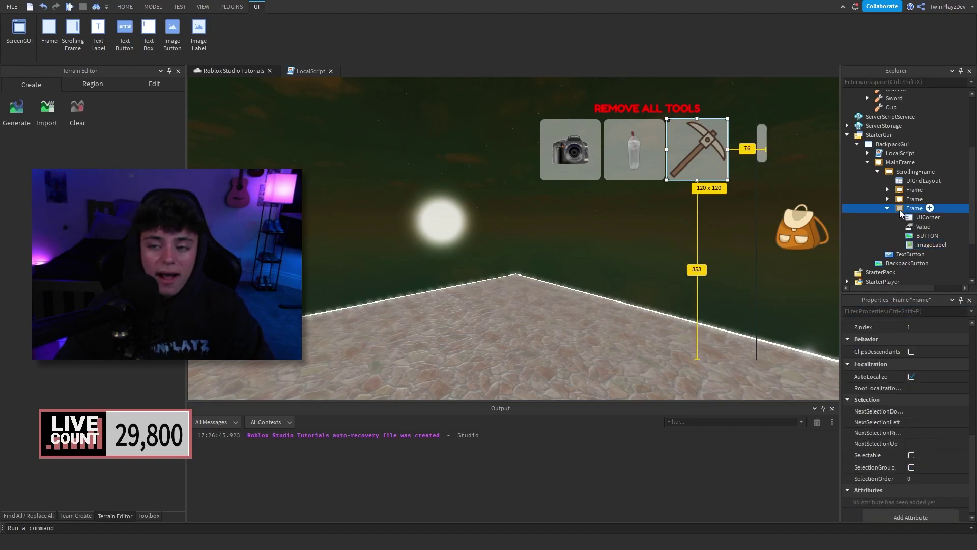
click(922, 237)
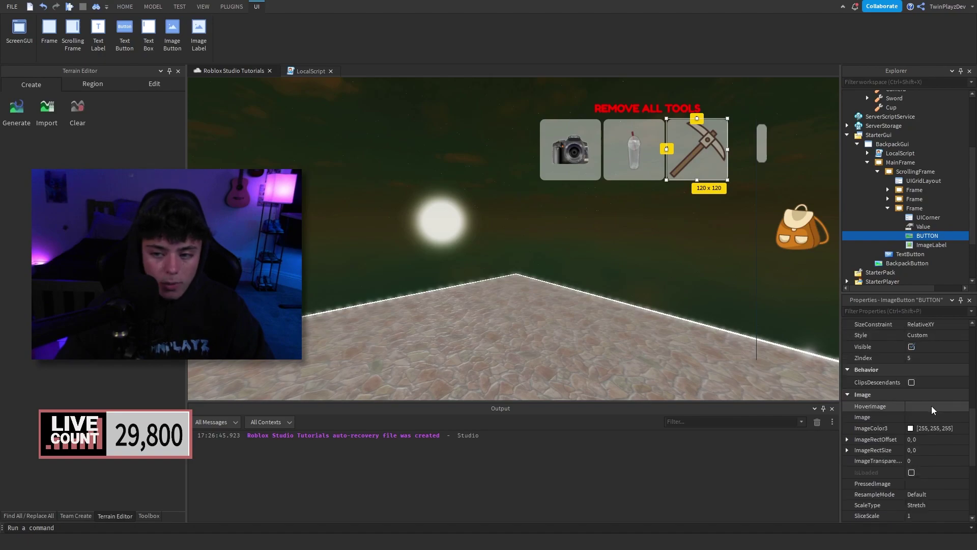
click(930, 415)
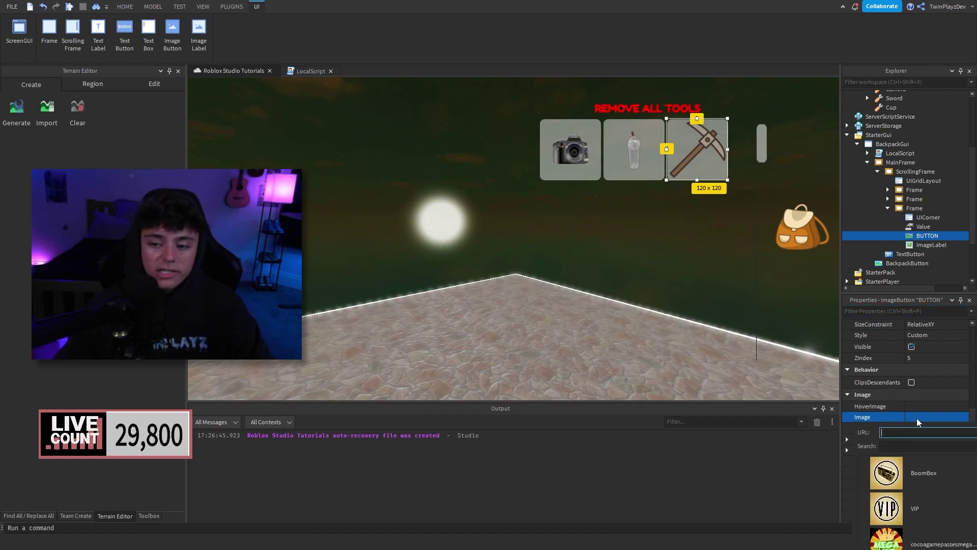
scroll(915, 475, down, 10)
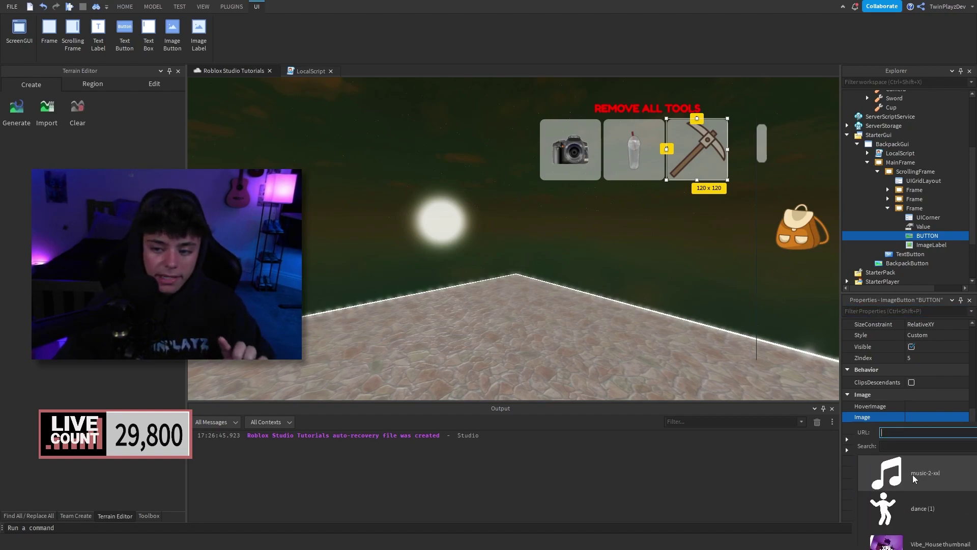
click(918, 476)
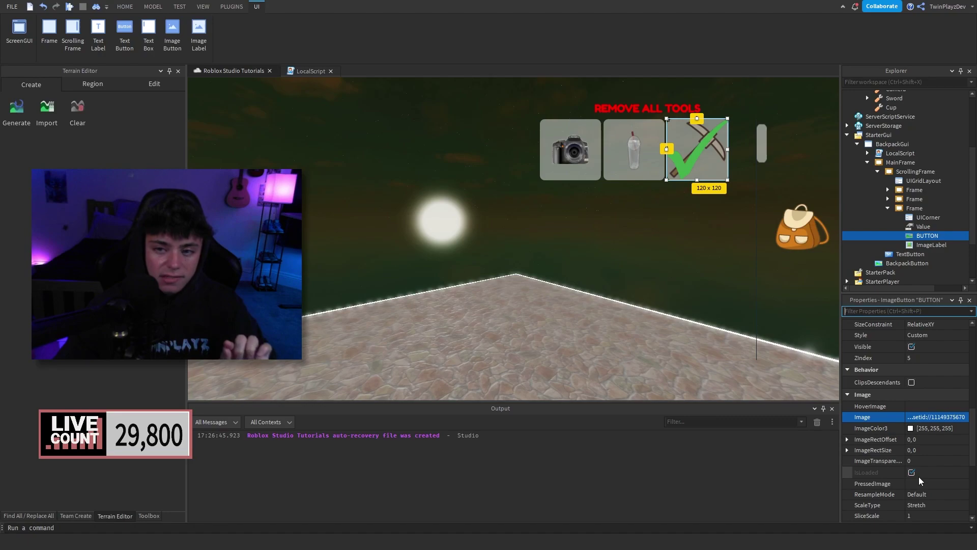
click(792, 167)
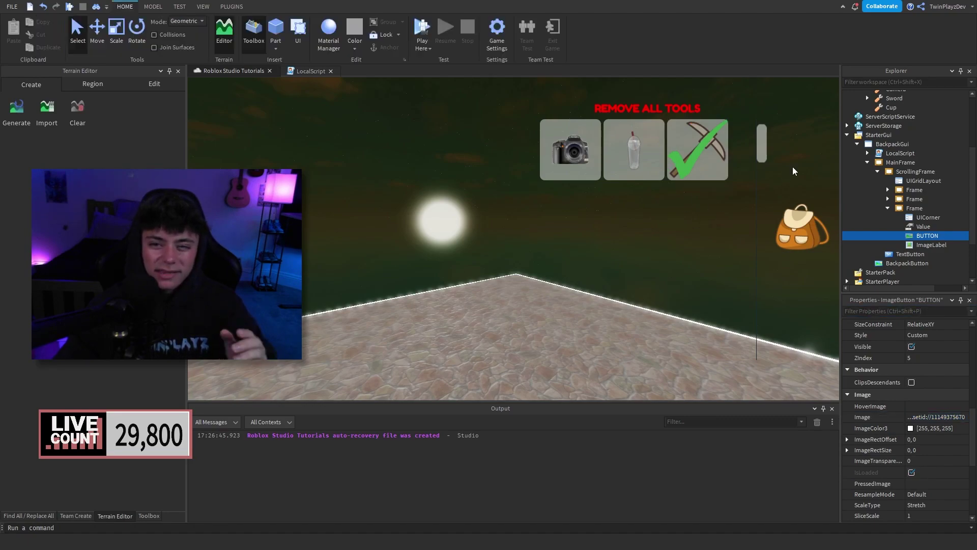
Clear the Image property of the duplicated Frame's BUTTON and deselect it
click(953, 237)
scroll(909, 389, down, 8)
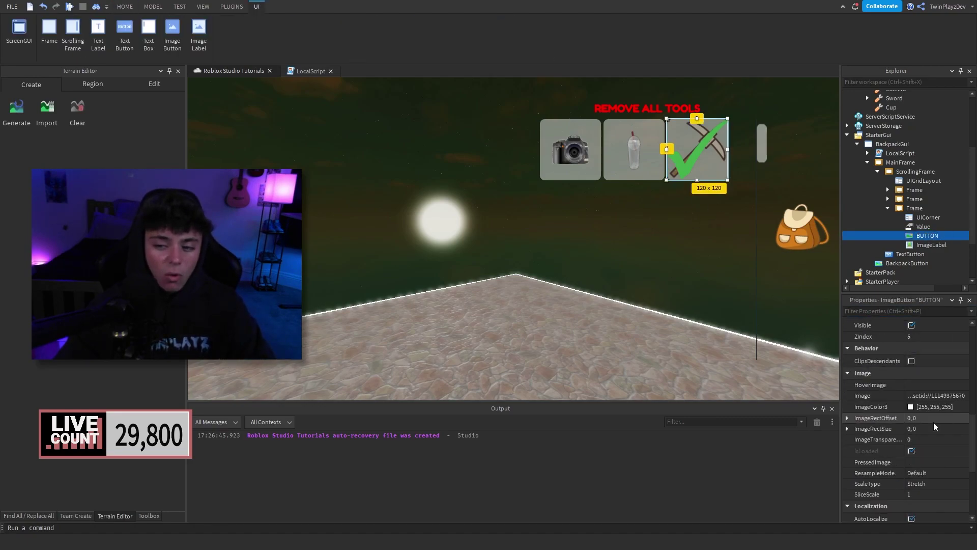
scroll(935, 358, up, 2)
click(927, 363)
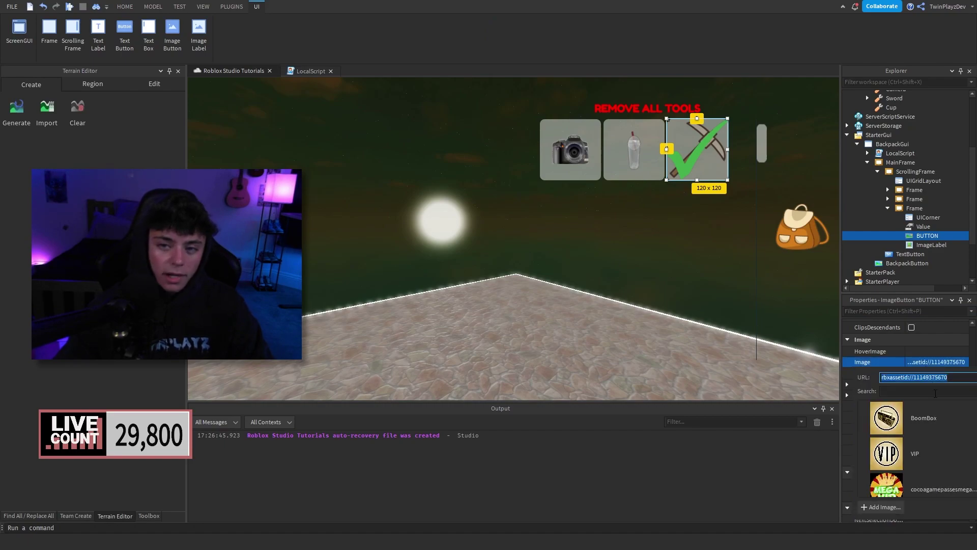
key(Escape)
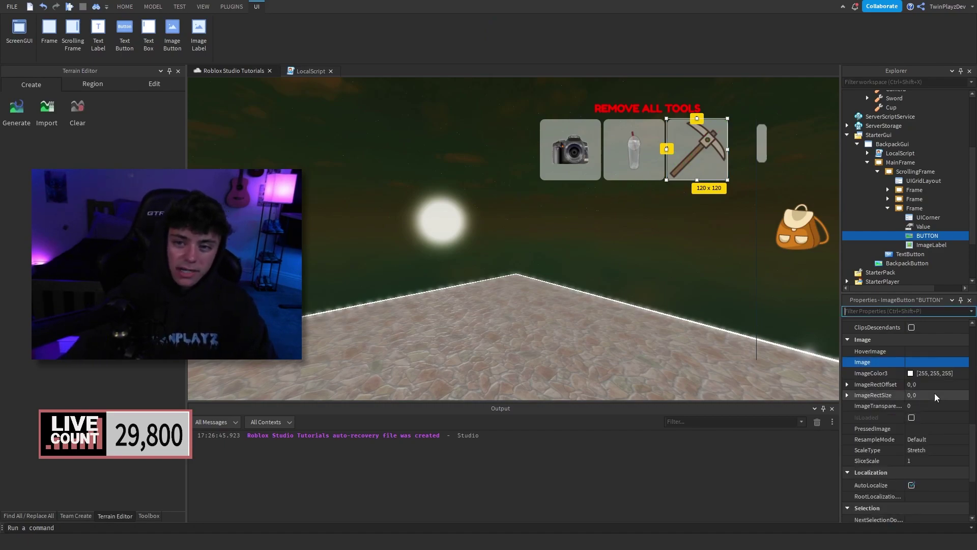
click(926, 355)
click(728, 252)
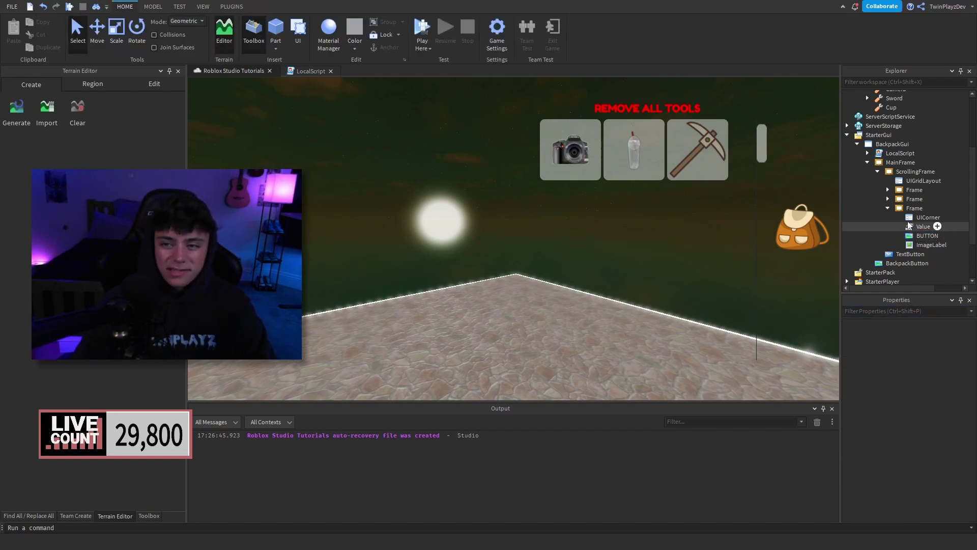
Open the LocalScript in BackpackGui and review its LOCALS section, from MainFrame down to the Tools folder and Trash sound variables
double_click(899, 153)
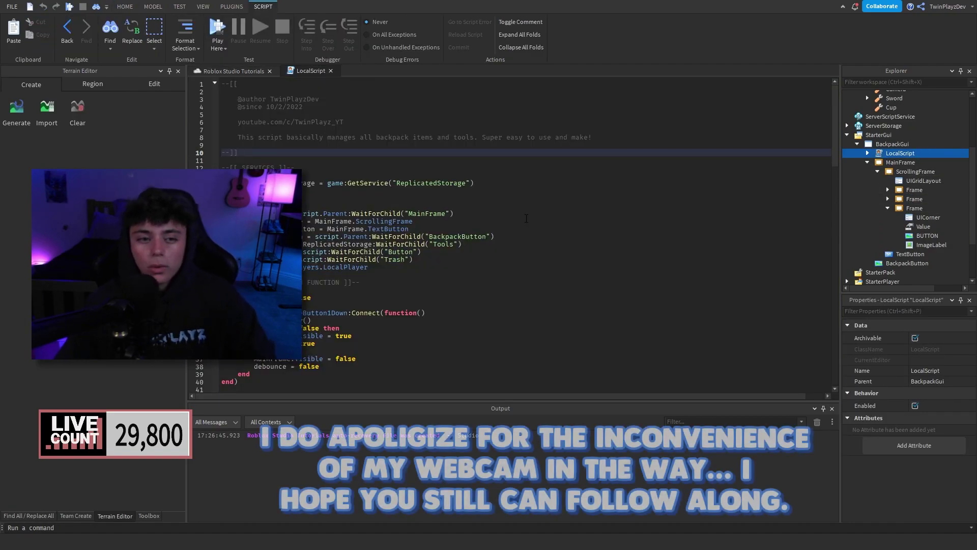
drag(387, 226, 223, 165)
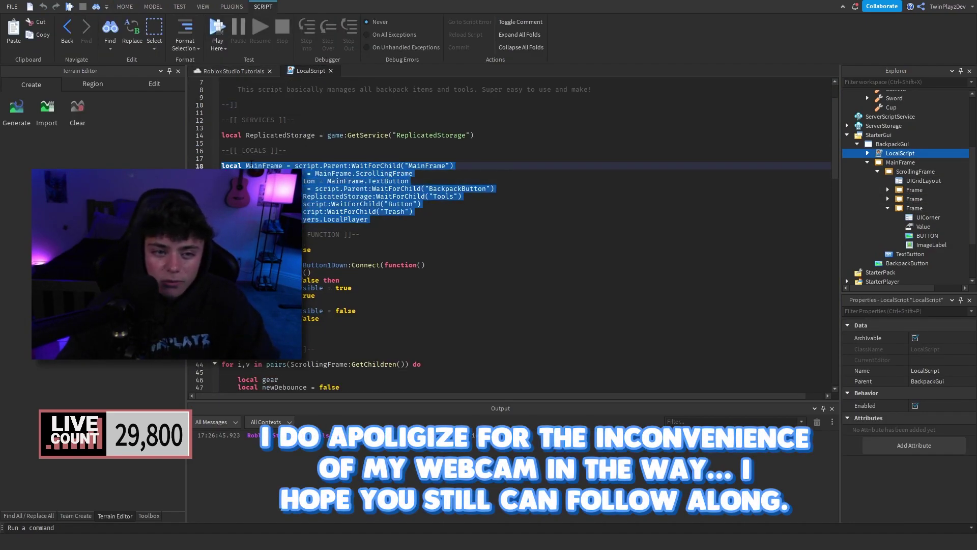
click(310, 181)
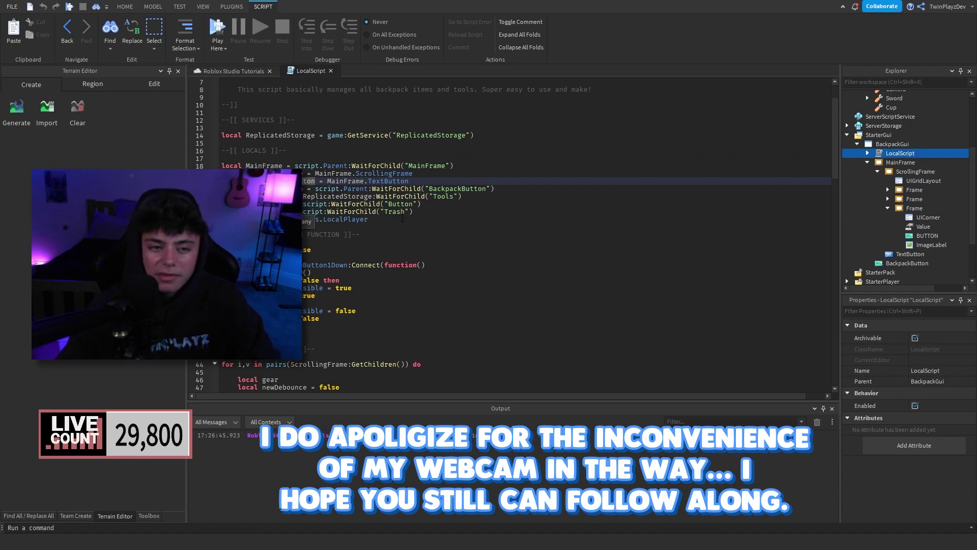
click(419, 210)
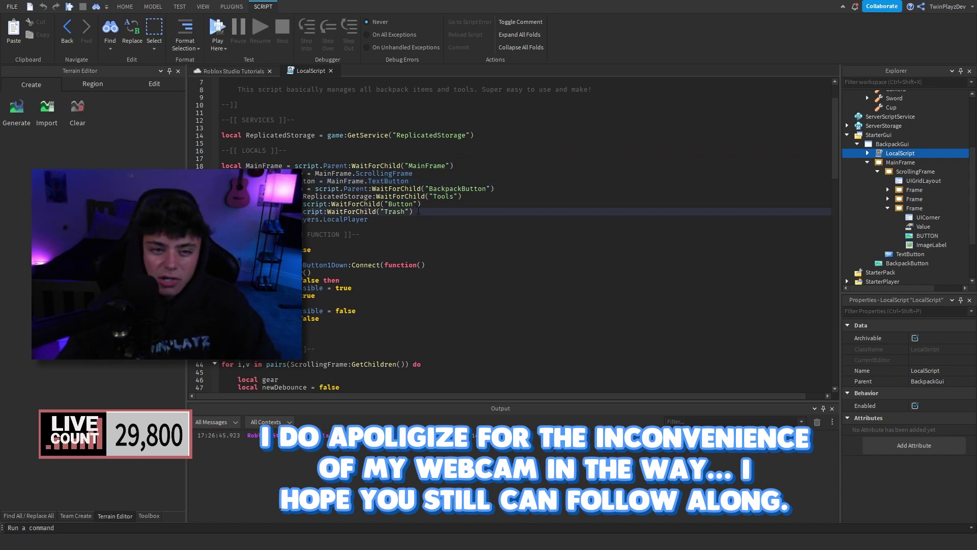
click(462, 196)
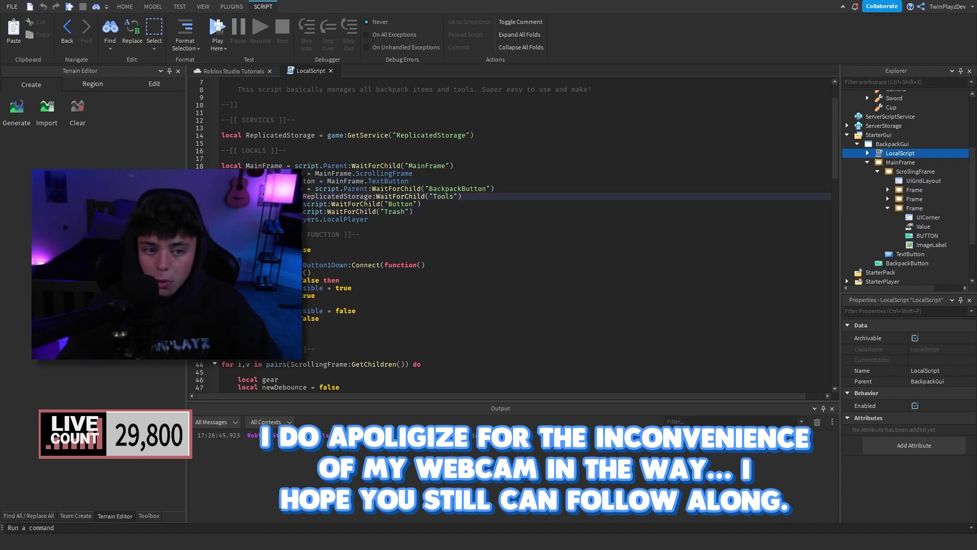
scroll(462, 196, down, 7)
scroll(613, 363, up, 6)
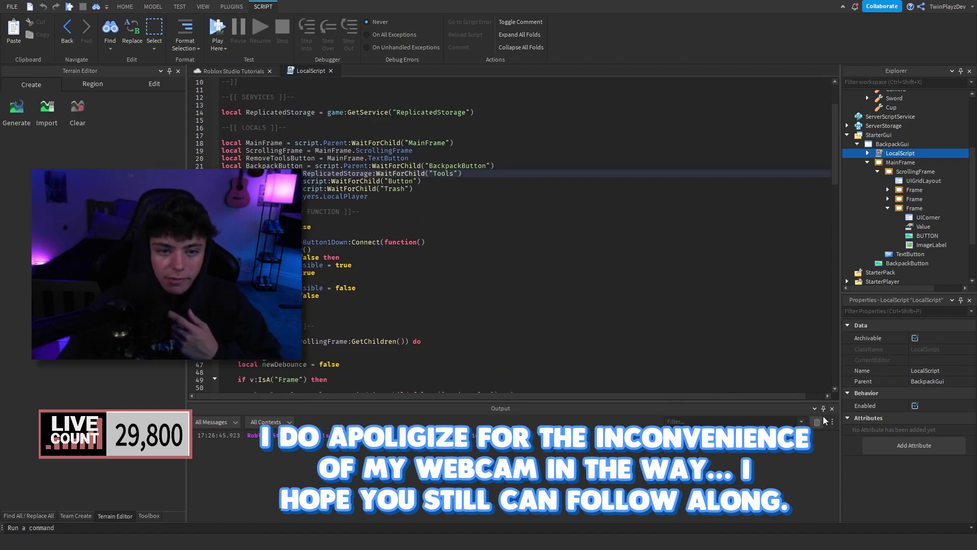
Examine the backpack button function that toggles MainFrame's visibility, comparing it with the backpack GUI in the viewport
click(408, 248)
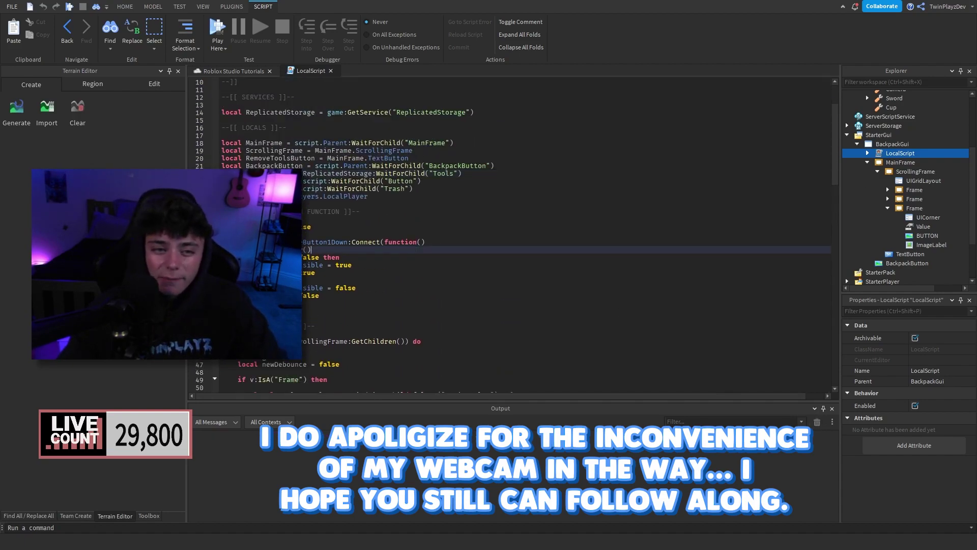
drag(264, 310, 234, 219)
click(300, 242)
click(300, 250)
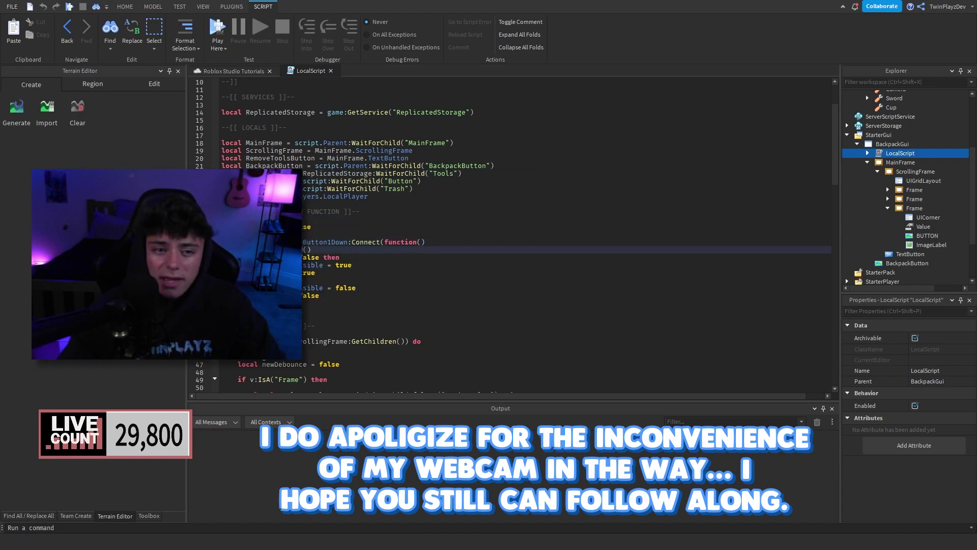
click(263, 75)
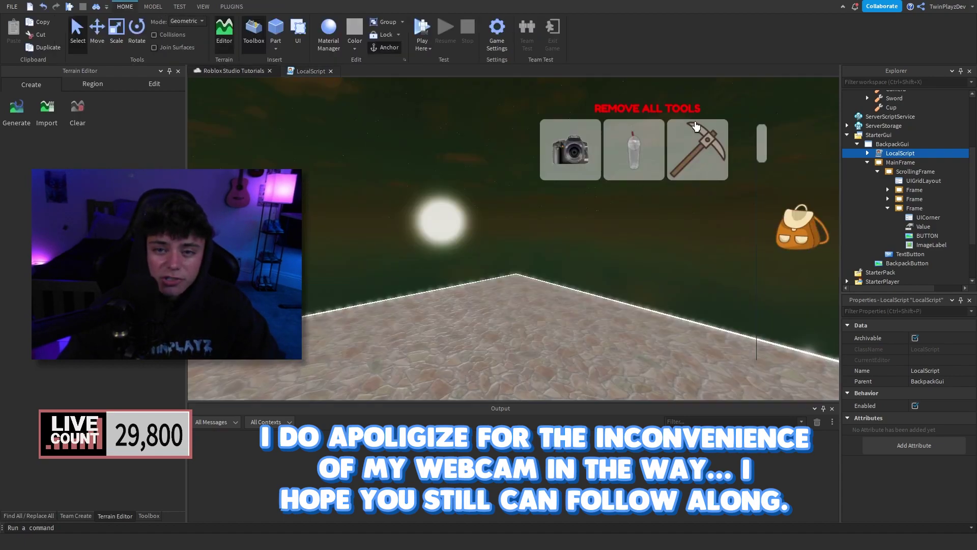
click(313, 75)
click(274, 288)
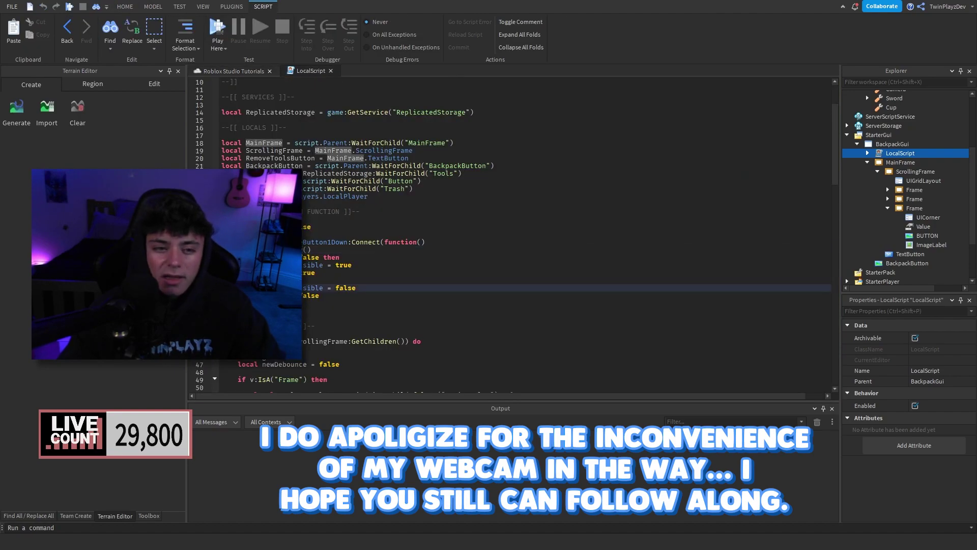
Read through the script to the remove tools function and compare it with the REMOVE ALL TOOLS text in the viewport
scroll(315, 278, down, 2)
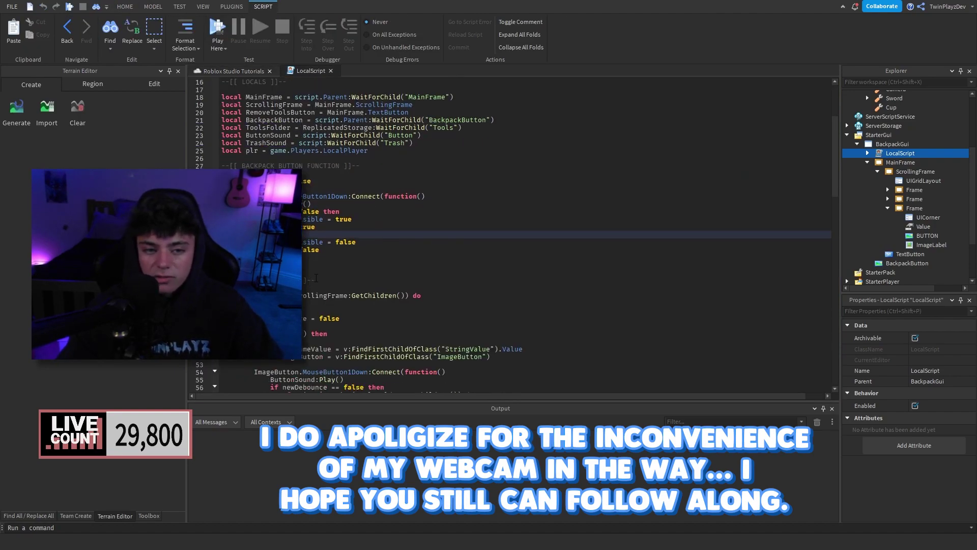
scroll(337, 265, down, 5)
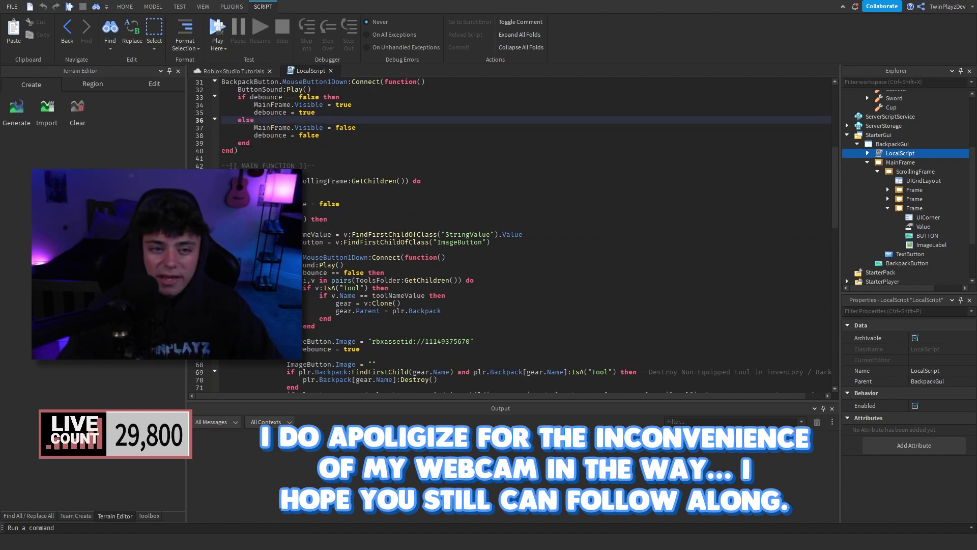
scroll(508, 234, down, 12)
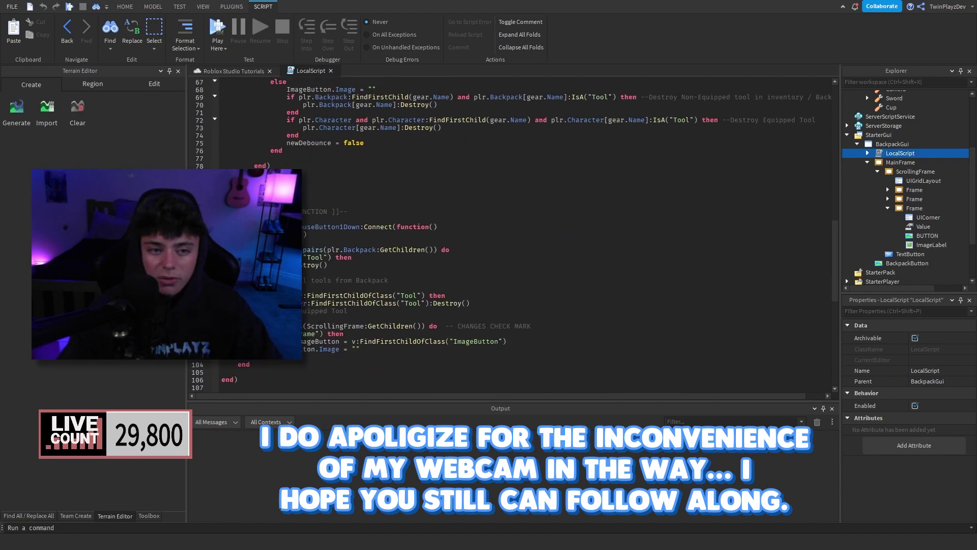
scroll(509, 234, down, 1)
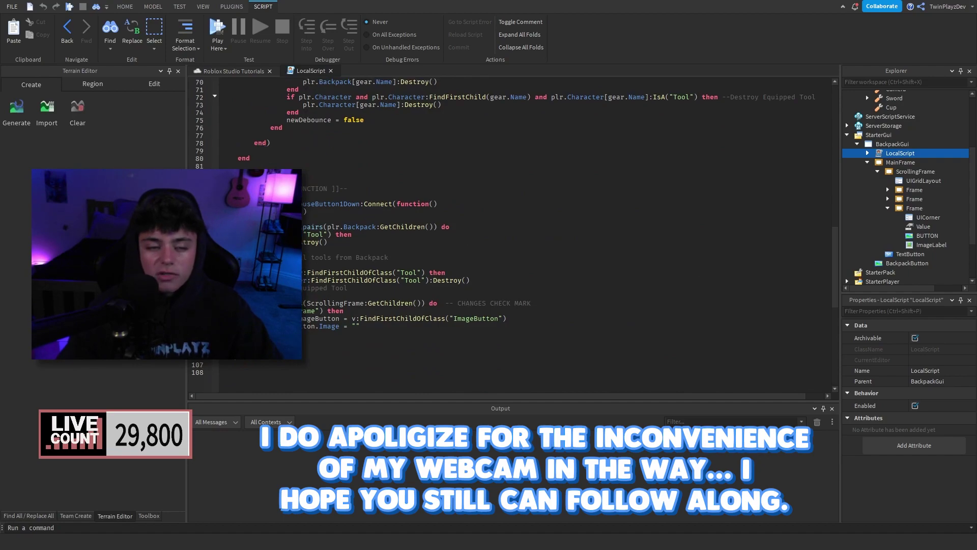
click(252, 75)
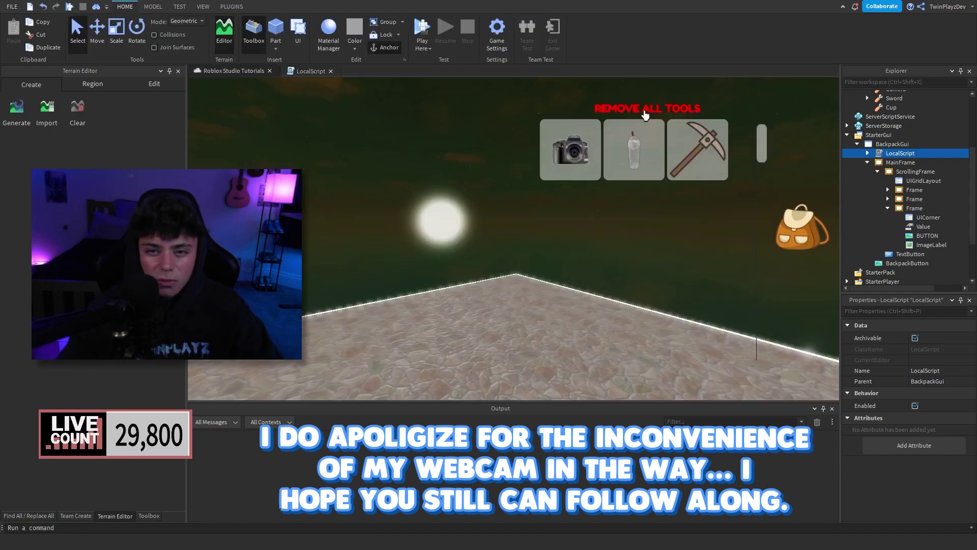
click(310, 71)
click(307, 212)
drag(238, 226, 266, 250)
click(267, 265)
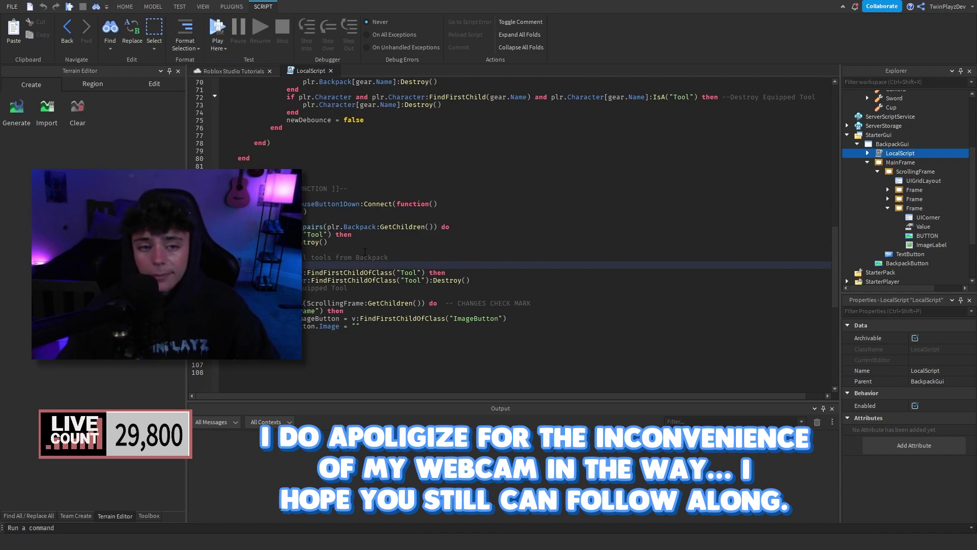
Examine the loop in the remove tools function that destroys every Tool in the player's Backpack
click(346, 252)
click(361, 256)
key(End)
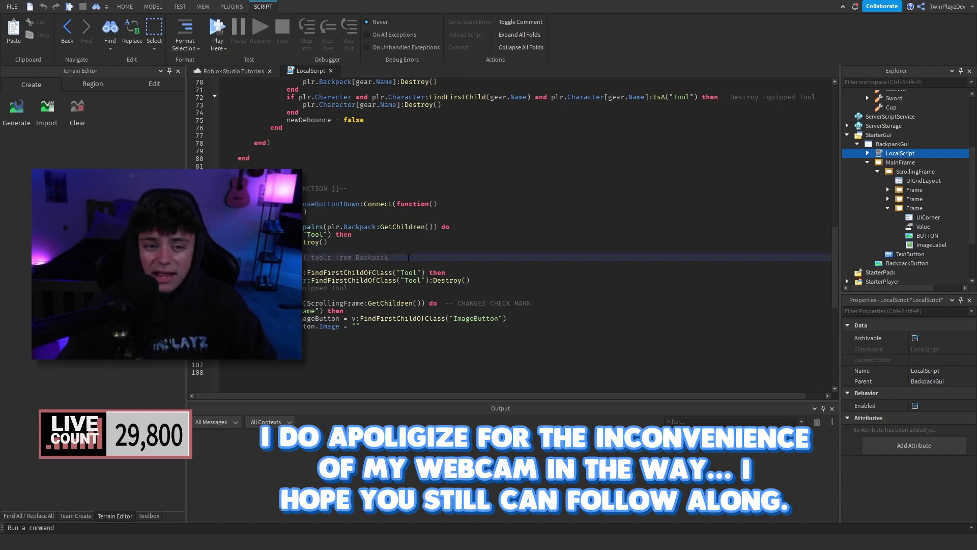
key(shift+Up)
key(shift+Up)
key(shift+Up)
key(shift+Up)
key(shift+Up)
click(317, 243)
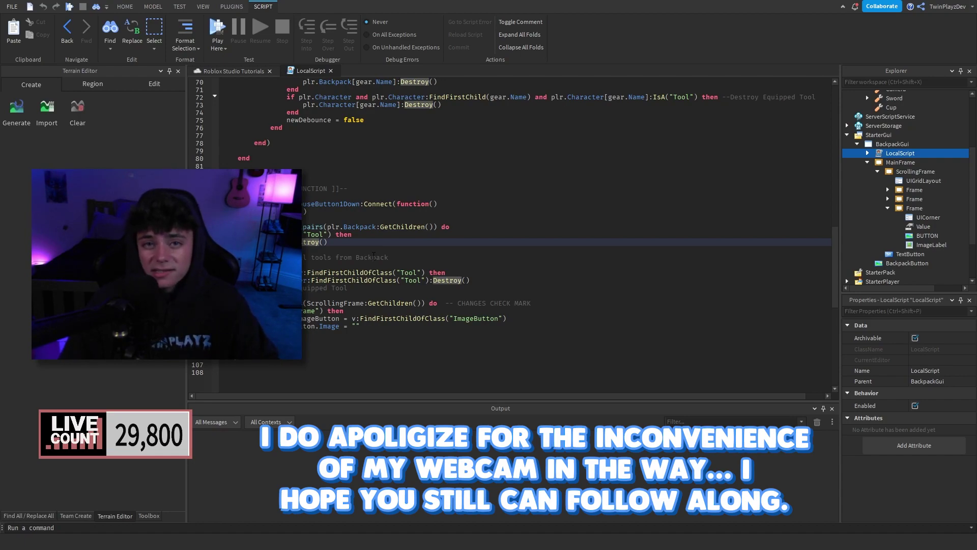
Examine the FindFirstChildOfClass("Tool") lines in the remove tools function that destroy the equipped tool
drag(349, 287, 302, 273)
click(303, 272)
click(346, 292)
click(359, 281)
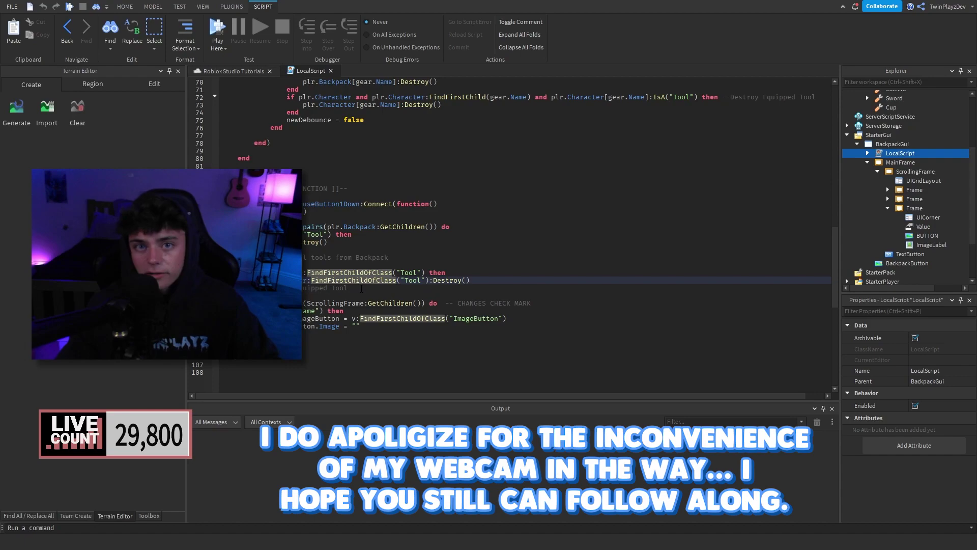
click(361, 288)
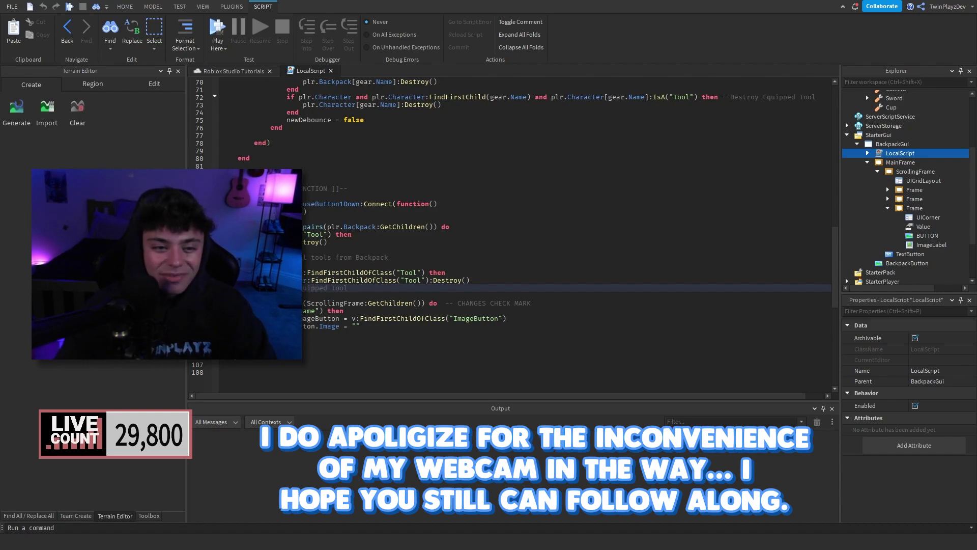
Examine the check mark loop that empties each ImageButton's Image, comparing it with the item slots in the viewport
drag(254, 303, 266, 341)
click(266, 341)
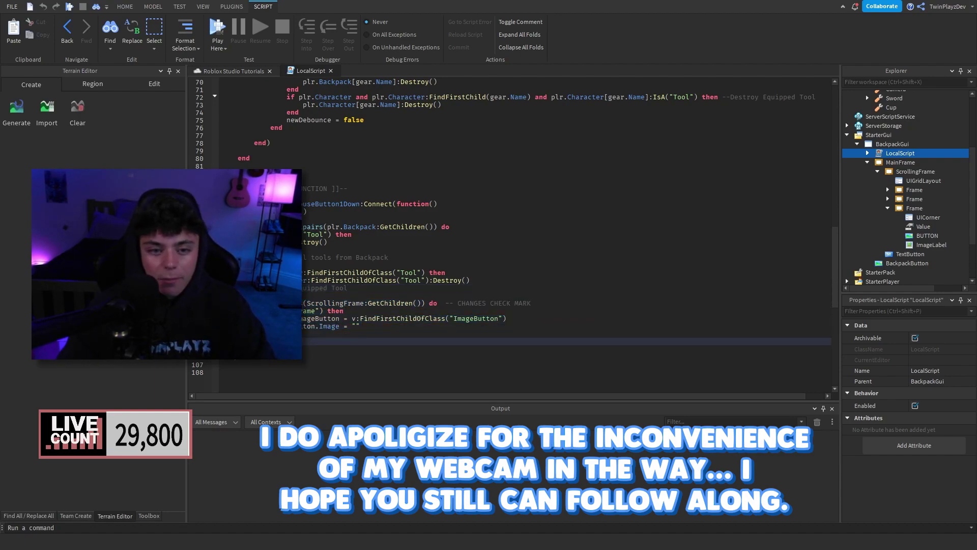
drag(361, 326, 266, 333)
click(233, 73)
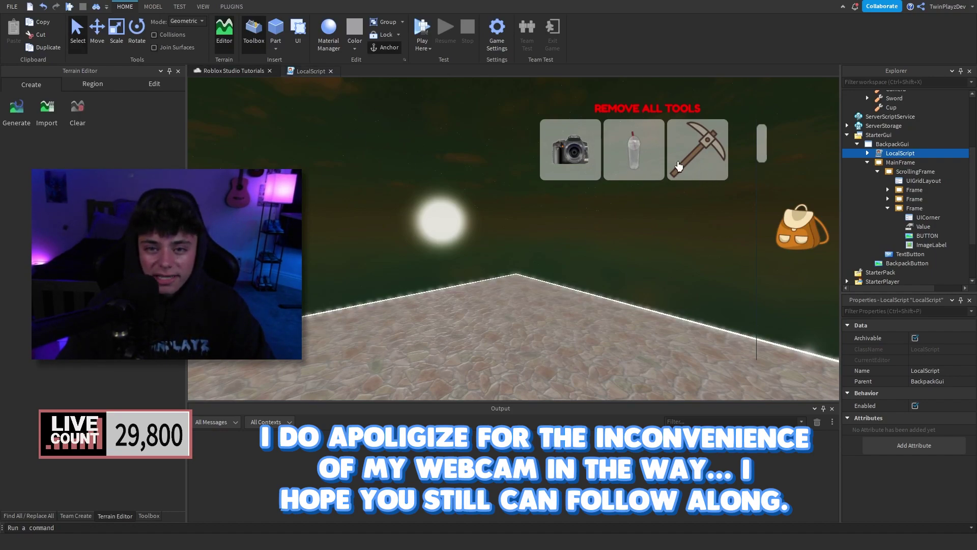
click(311, 71)
click(372, 332)
click(357, 327)
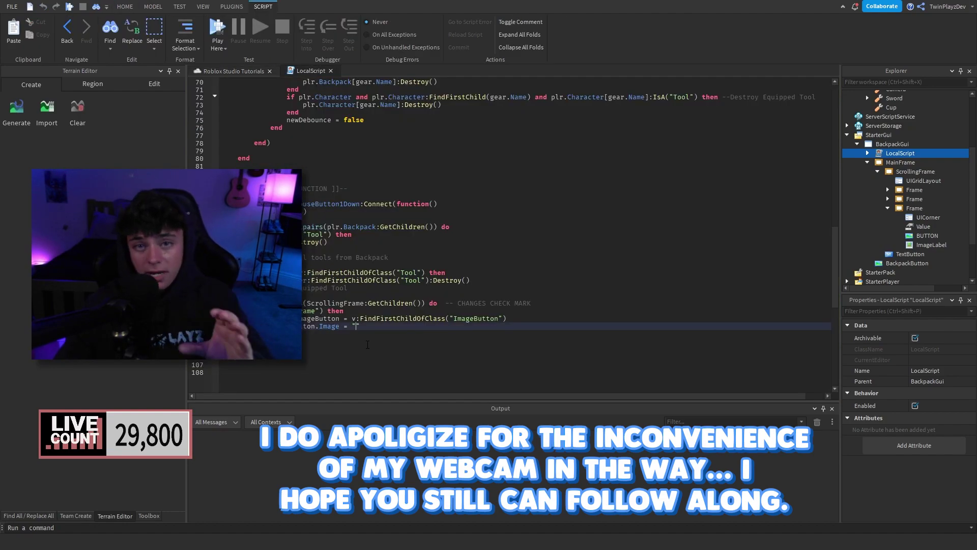
Compare the script's ImageButton lines with the Image property of BUTTON in the pickaxe Frame
click(236, 73)
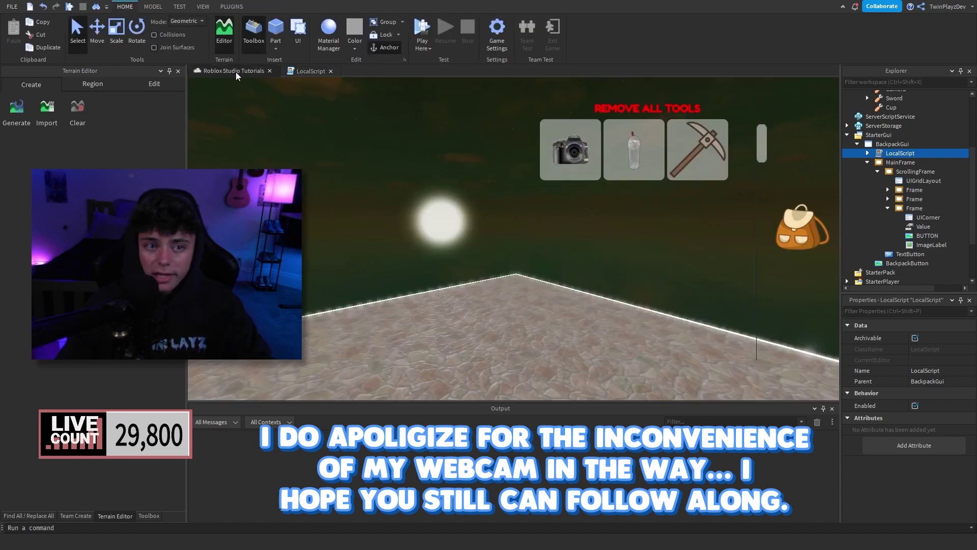
click(310, 71)
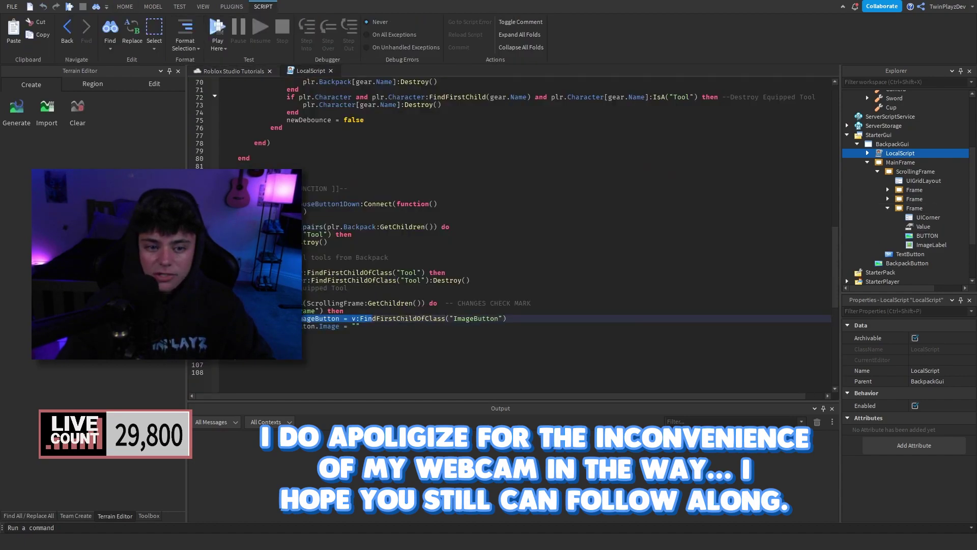
click(239, 81)
click(234, 71)
click(927, 235)
scroll(936, 459, down, 6)
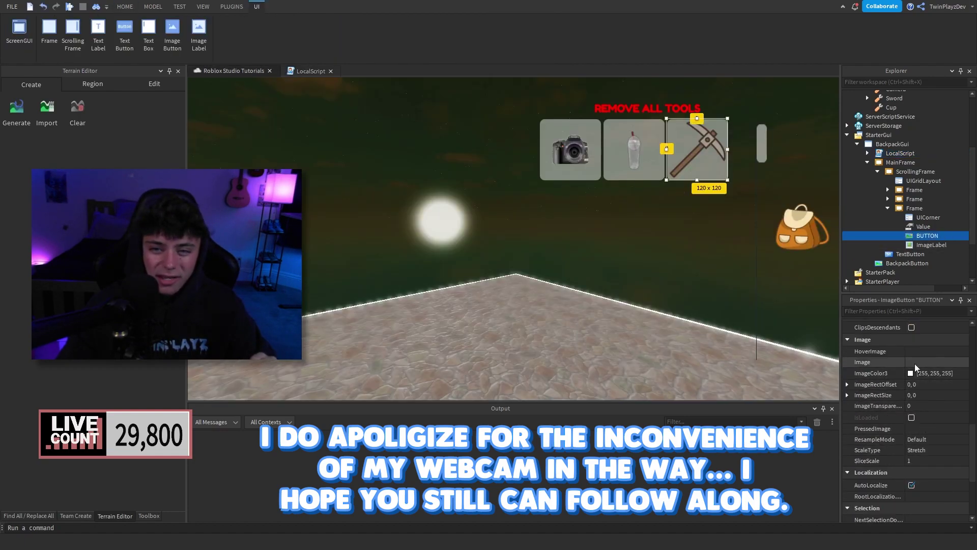
Review the script's main function and locate its loop over the ScrollingFrame's children
click(310, 71)
scroll(419, 239, up, 5)
scroll(419, 239, down, 2)
drag(234, 380, 219, 88)
click(360, 205)
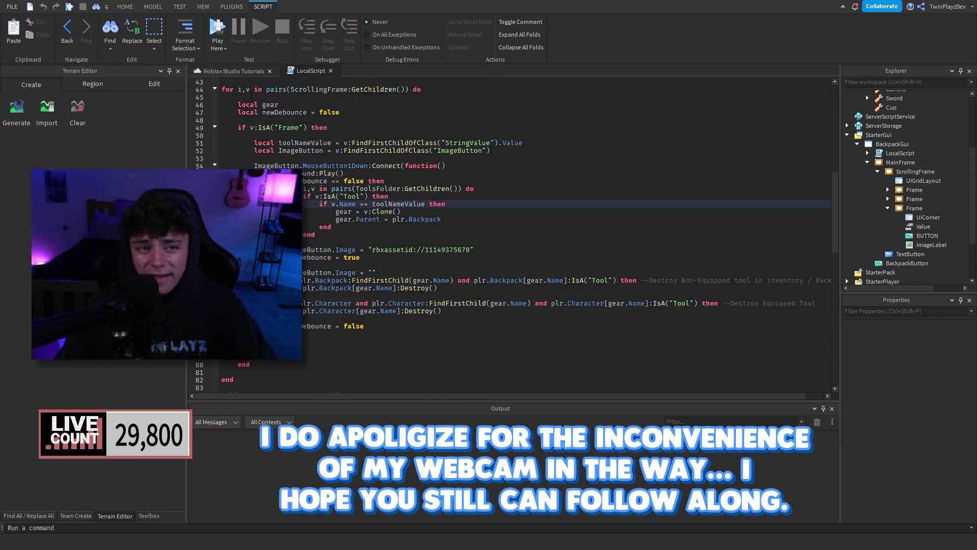
double_click(321, 89)
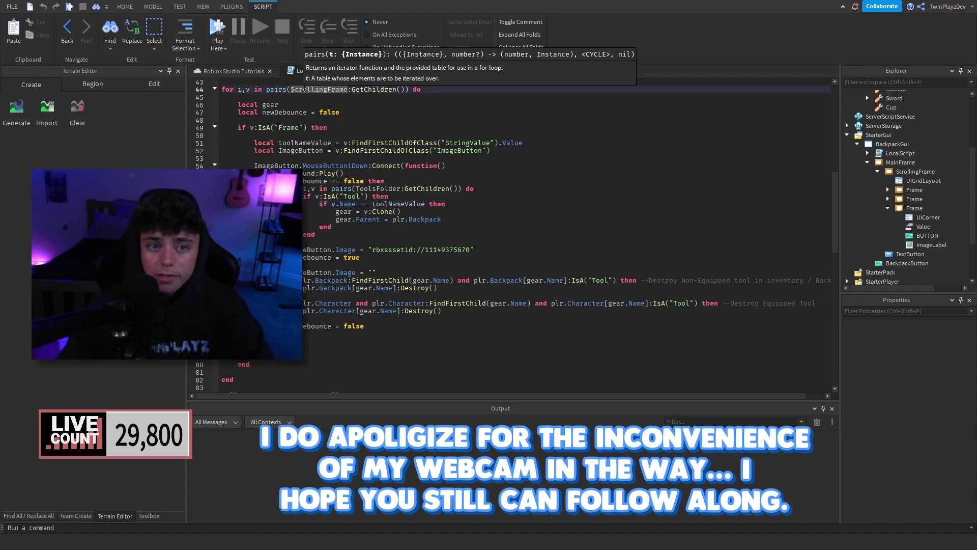
Collapse the third Frame and inspect the ScrollingFrame and its child Frames, then deselect them
click(245, 81)
click(240, 71)
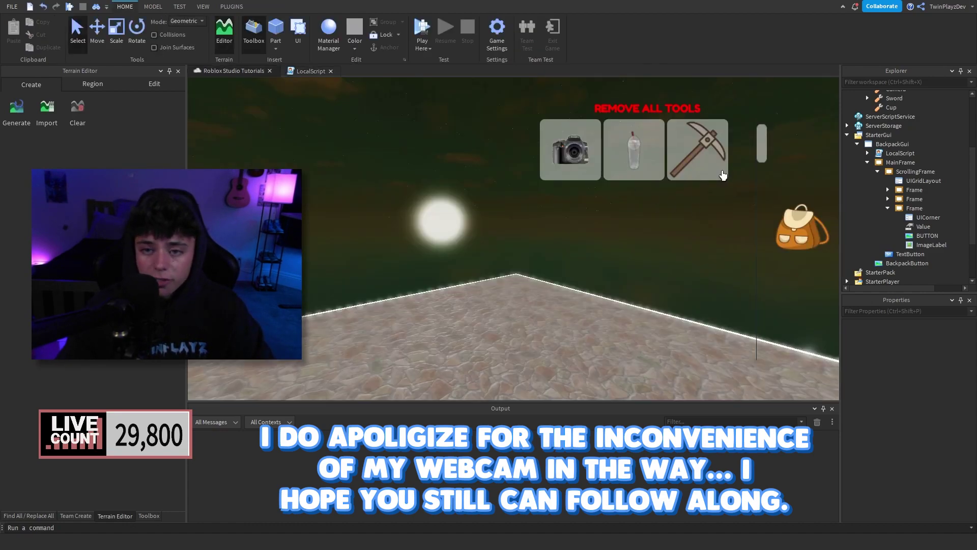
scroll(940, 206, up, 2)
scroll(940, 202, down, 2)
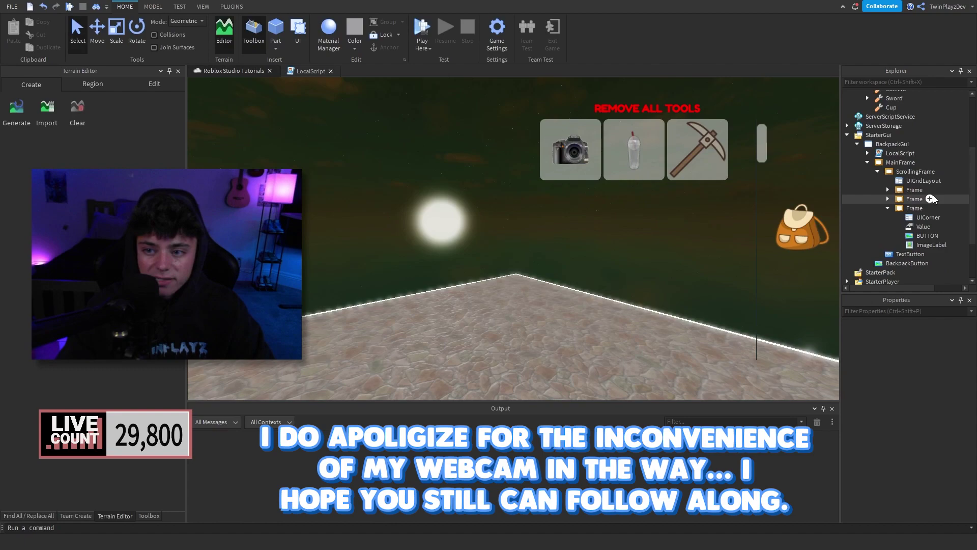
click(888, 208)
click(915, 172)
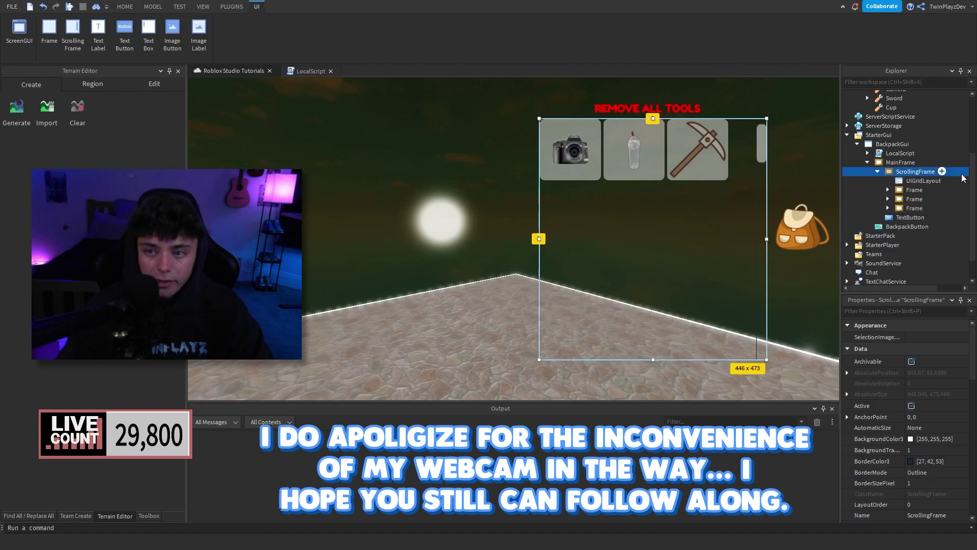
click(957, 181)
click(914, 192)
click(907, 209)
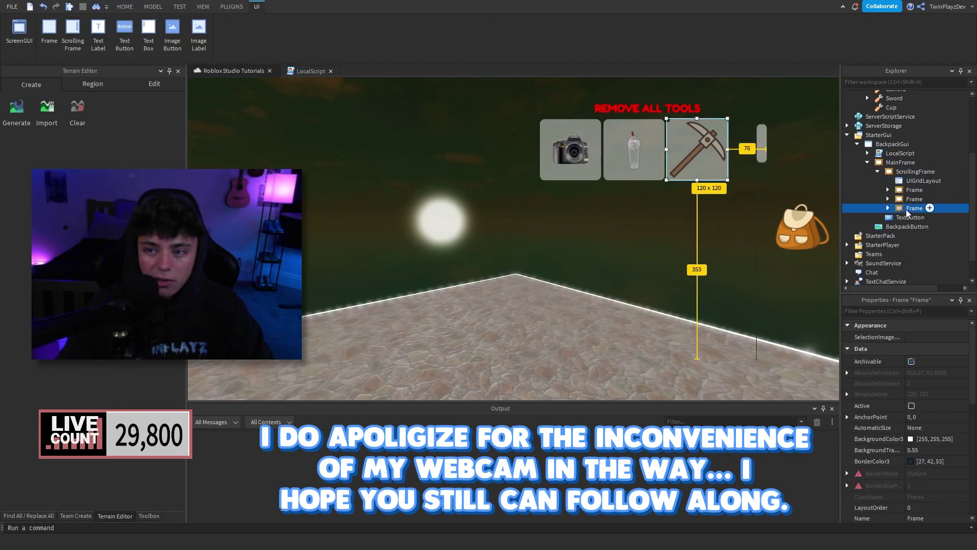
click(415, 128)
Return to the LocalScript and examine the gear and newDebounce variables at the start of the main function's loop
click(307, 71)
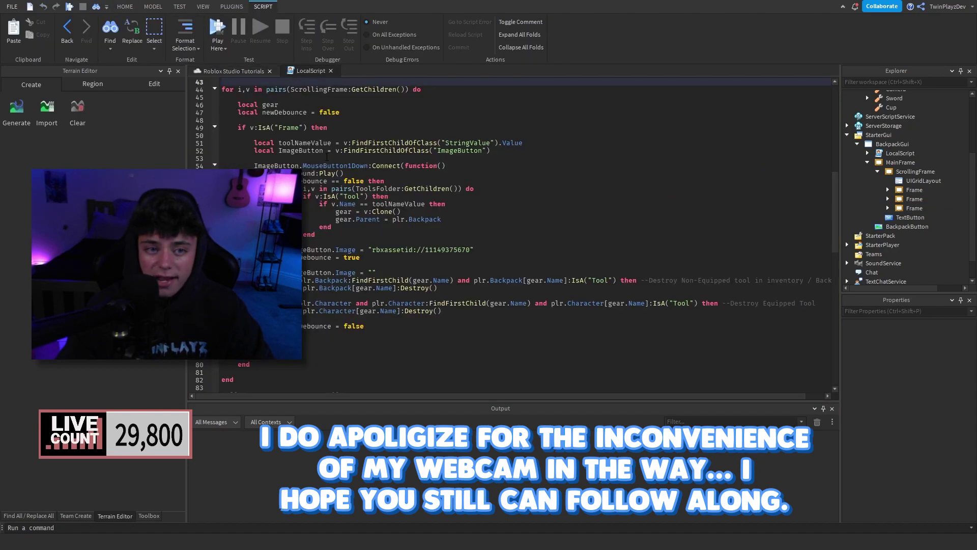
scroll(249, 128, up, 1)
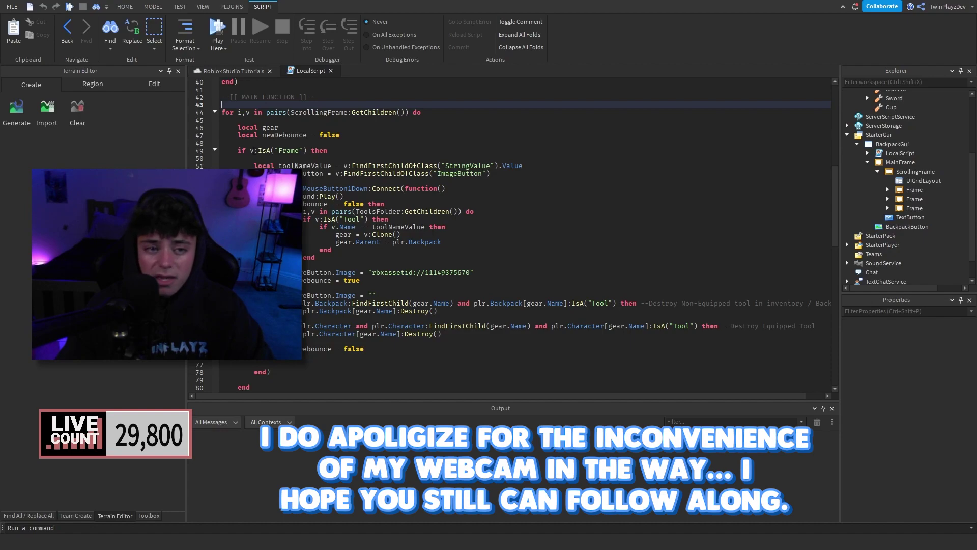
drag(238, 128, 350, 131)
click(351, 134)
scroll(265, 129, down, 2)
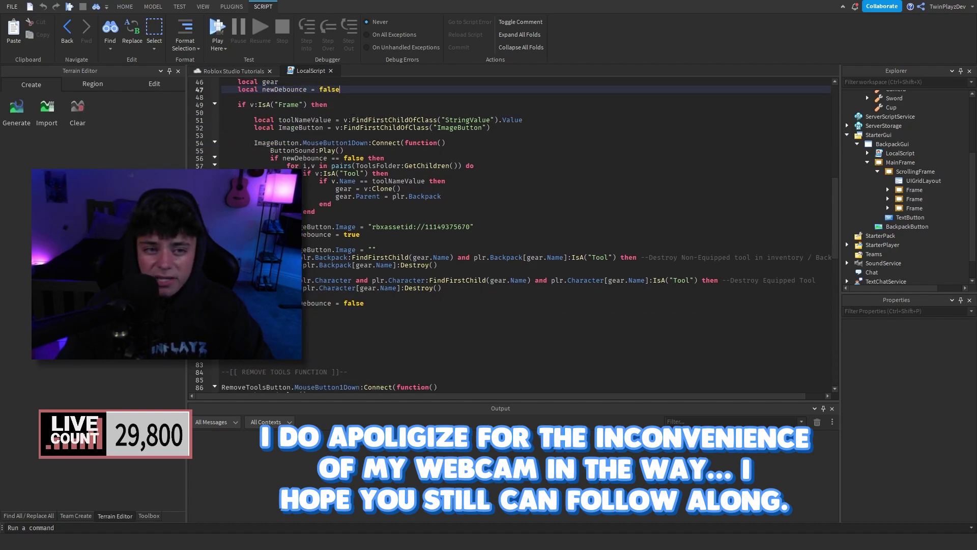
Examine the script's Frame check and its toolNameValue and ImageButton variable lines
scroll(249, 127, up, 1)
click(237, 127)
drag(235, 126, 283, 363)
click(282, 362)
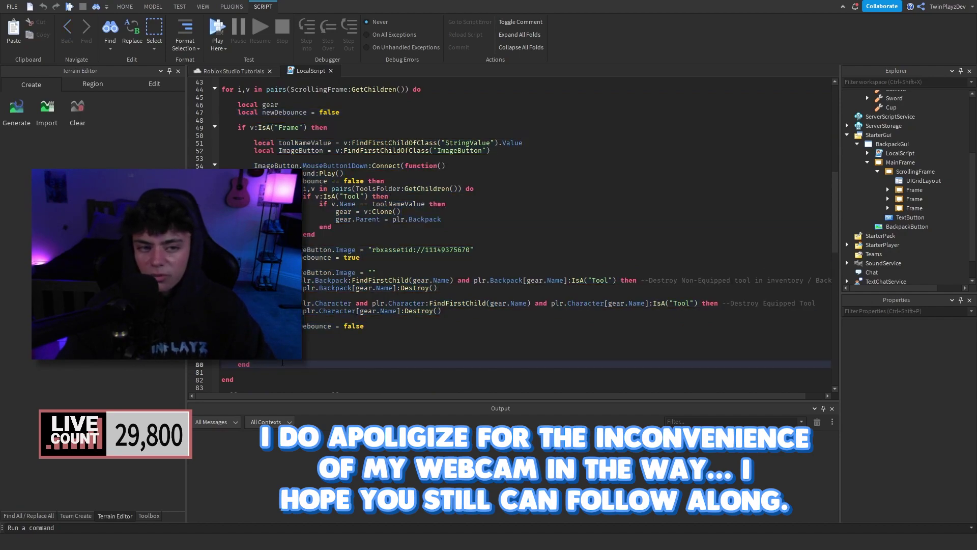
drag(253, 143, 541, 149)
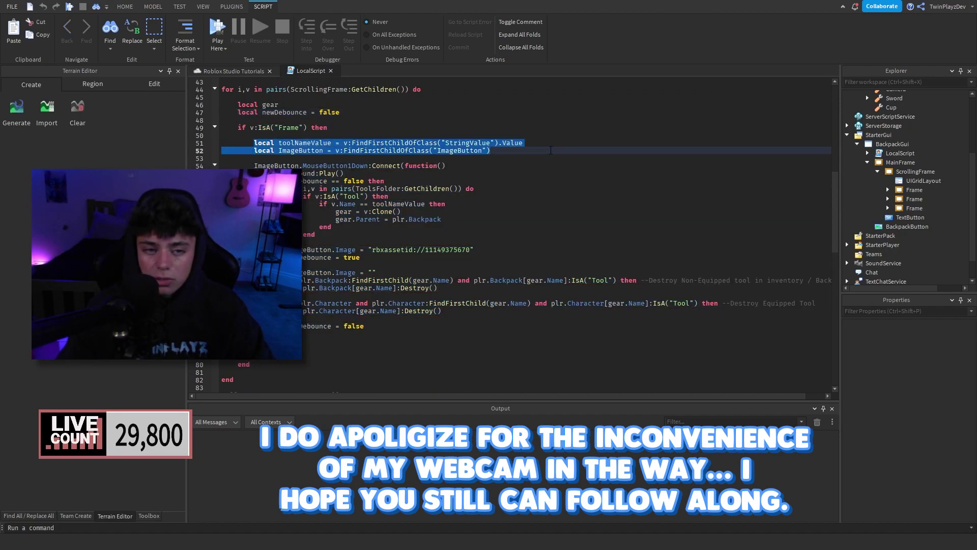
click(550, 150)
click(312, 143)
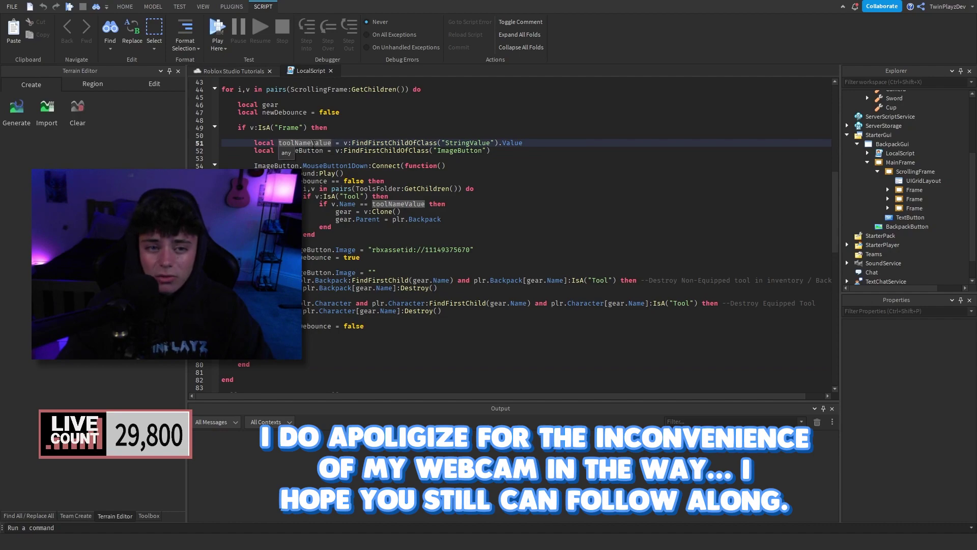
click(308, 151)
click(309, 143)
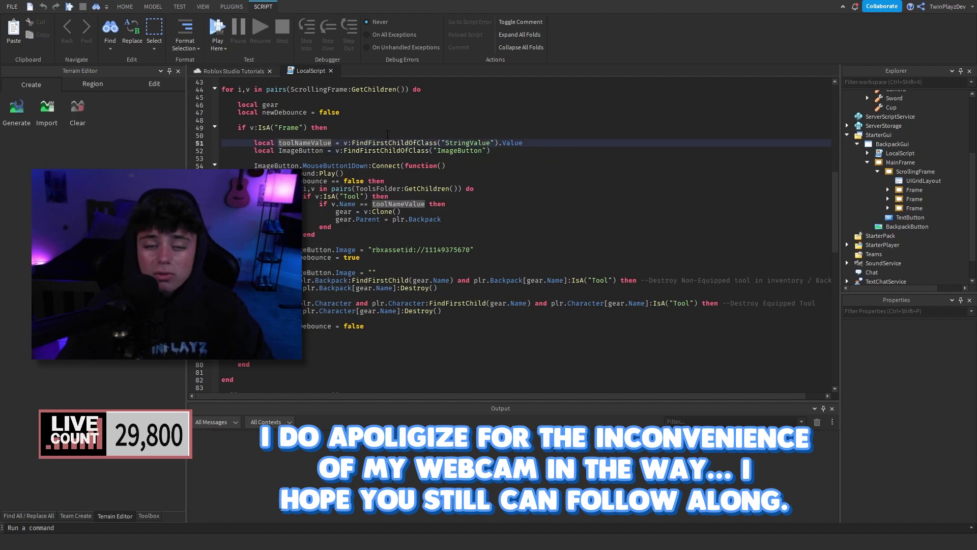
Inspect the StringValue inside the ScrollingFrame's first Frame, then collapse that Frame
click(888, 190)
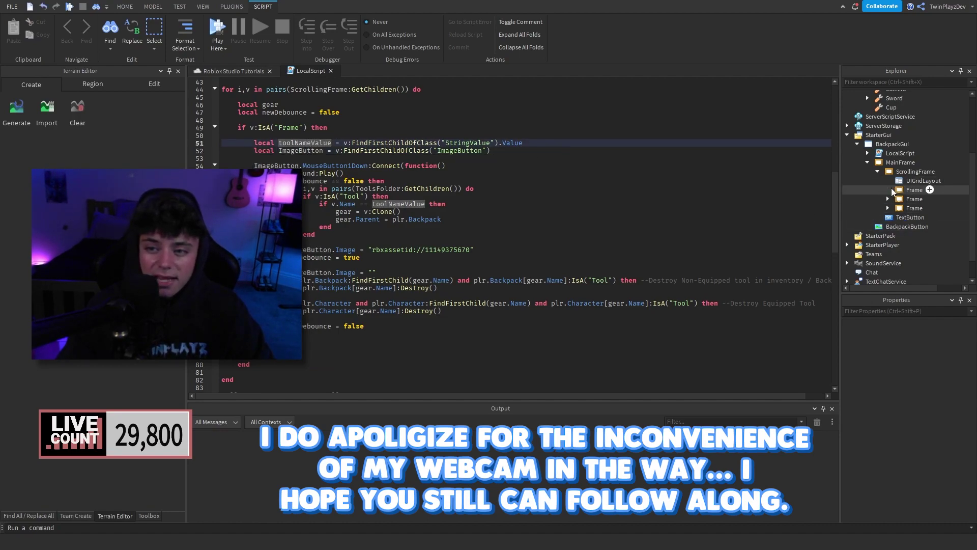
click(923, 208)
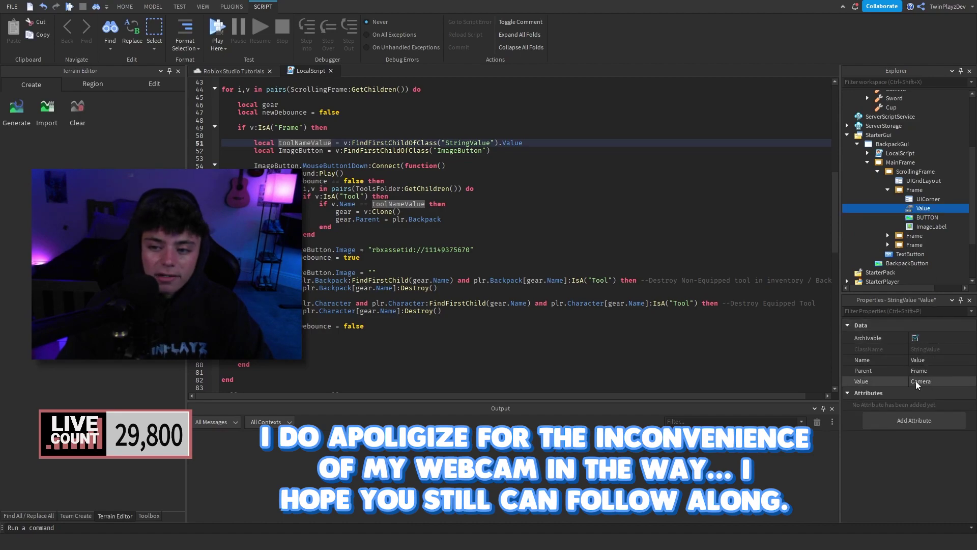
click(888, 190)
Review the ImageButton's MouseButton1Down function in the script and its ButtonSound:Play() line
click(379, 165)
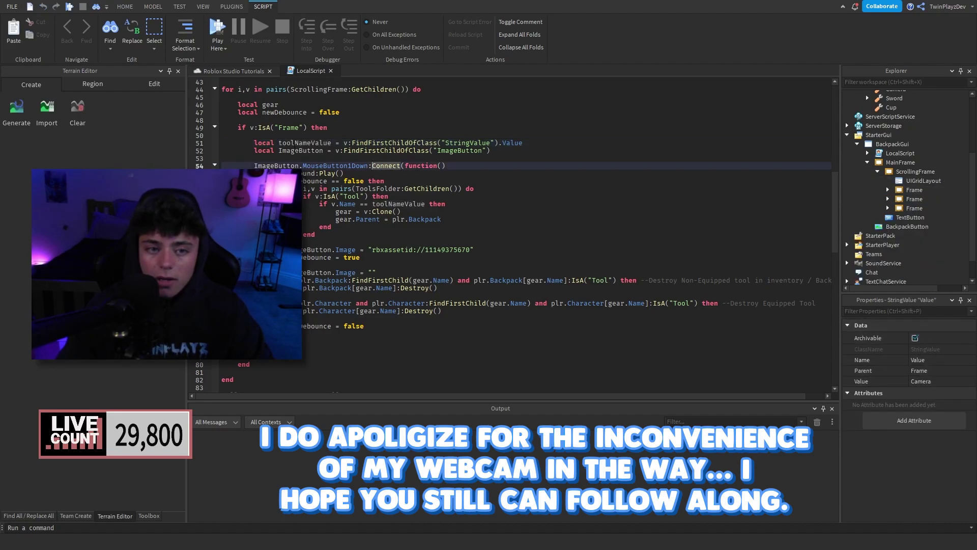
click(296, 150)
drag(254, 165, 285, 349)
click(285, 341)
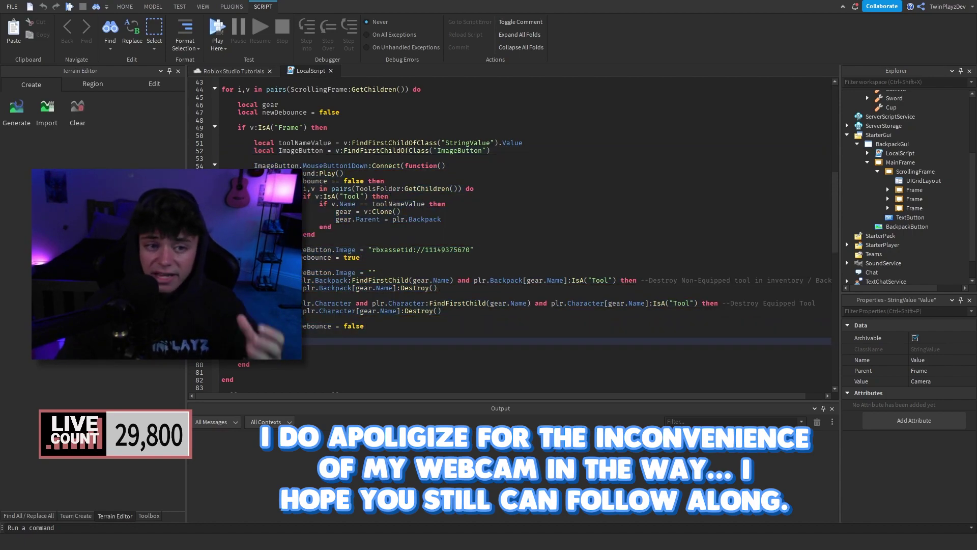
click(300, 173)
drag(300, 173, 345, 173)
click(356, 173)
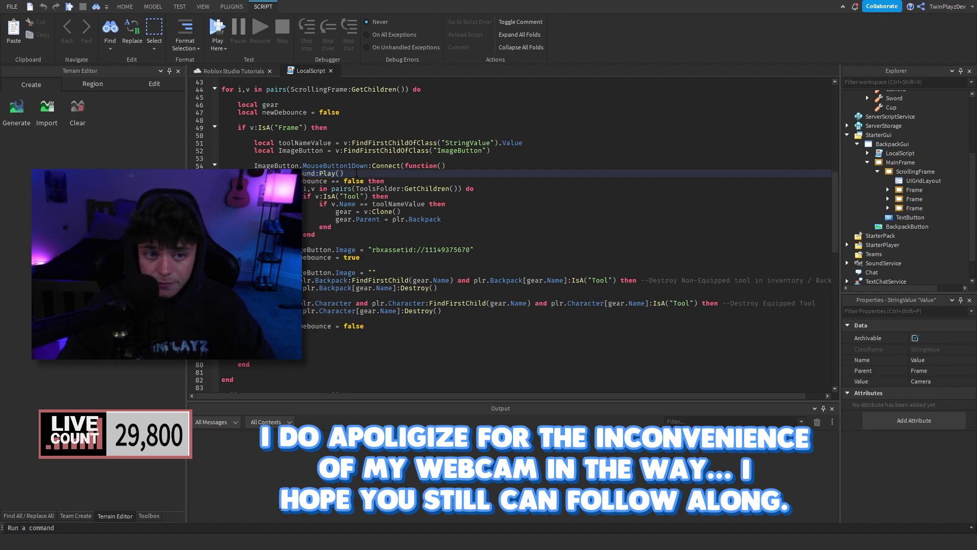
Examine the newDebounce condition in the button function and the code it runs when newDebounce is false
drag(270, 180, 285, 333)
click(285, 333)
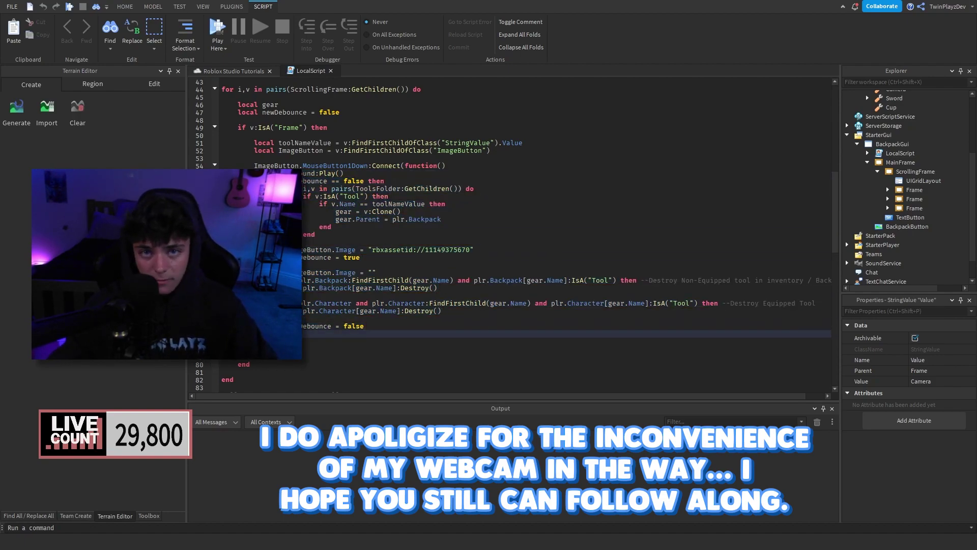
click(285, 181)
drag(285, 181, 416, 260)
key(Right)
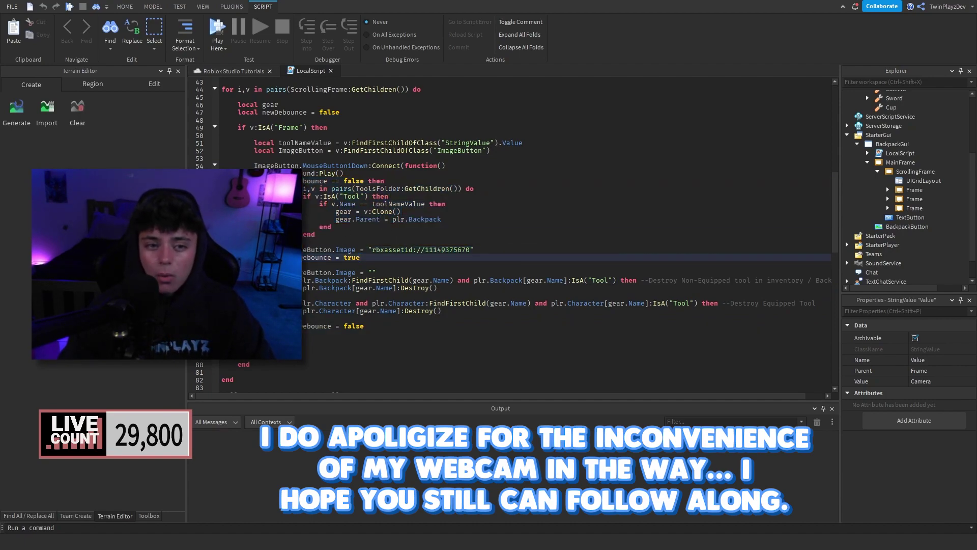
Review the loop over ToolsFolder's children and its Tool check, comparing them with the Cup tool in the Tools folder
drag(303, 189, 489, 190)
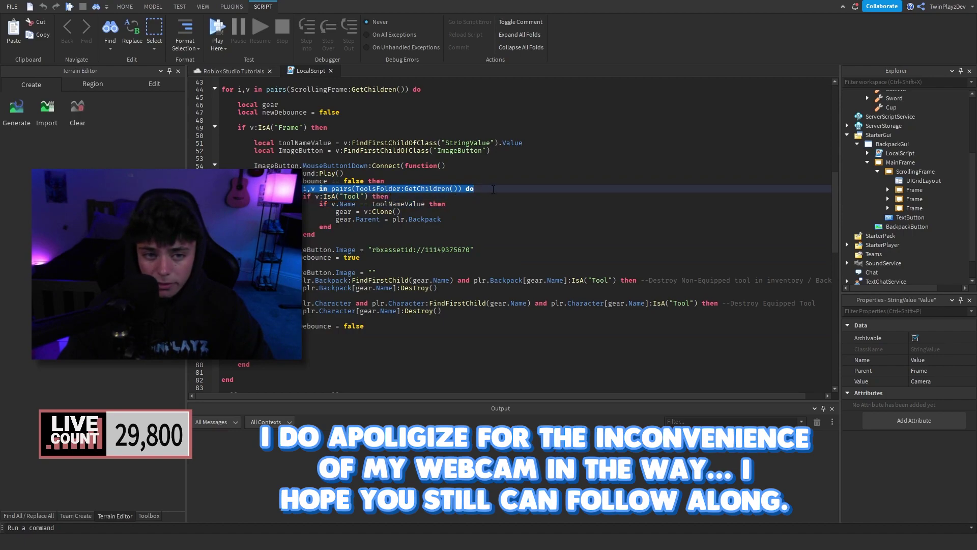
click(492, 189)
scroll(886, 104, up, 1)
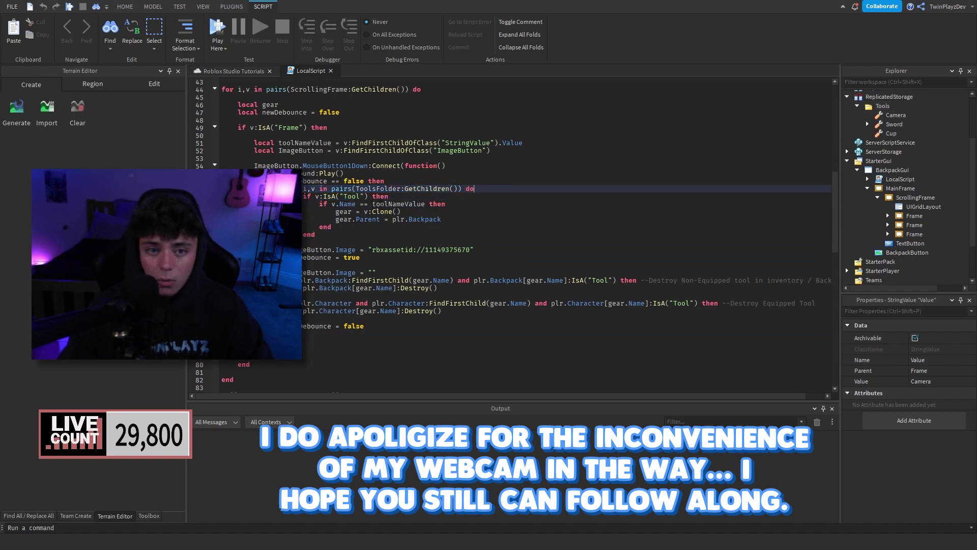
drag(301, 195, 317, 234)
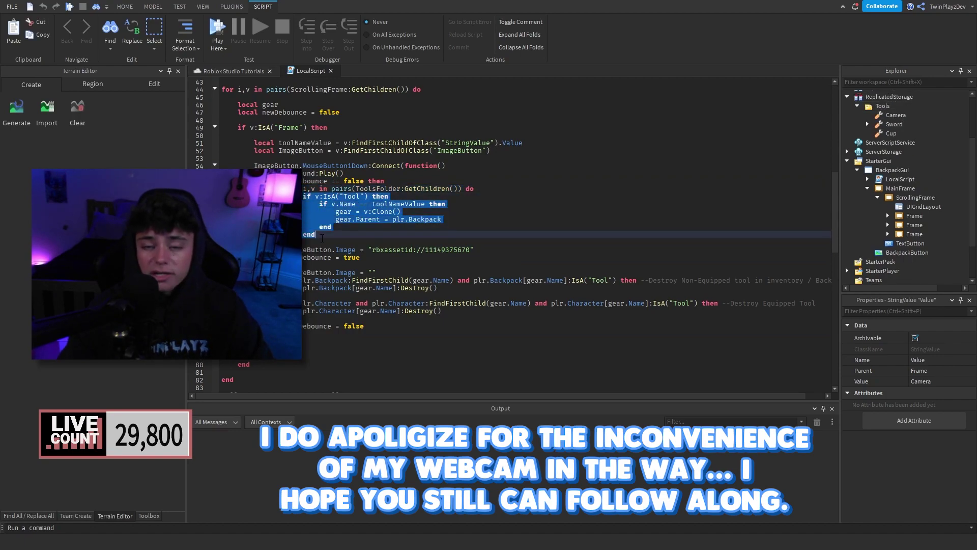
click(881, 132)
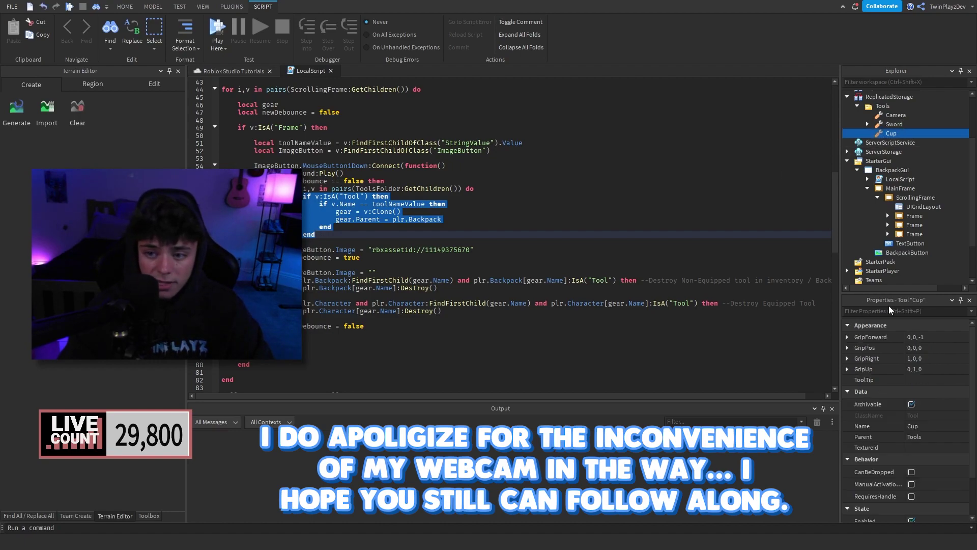
click(374, 238)
drag(319, 204, 346, 230)
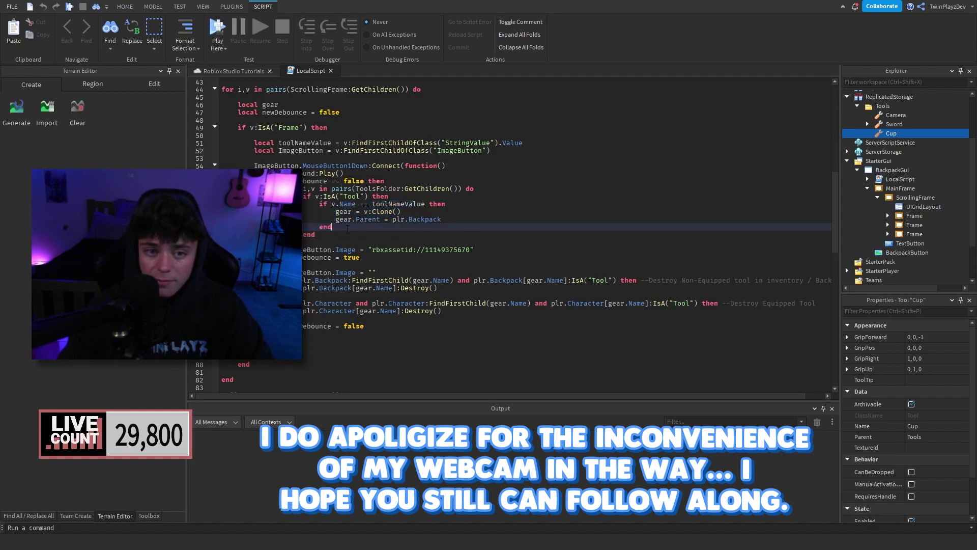
Compare toolNameValue in the script with the first Frame's StringValue and the Camera tool in the Tools folder
double_click(398, 203)
scroll(875, 230, down, 1)
click(888, 190)
click(923, 208)
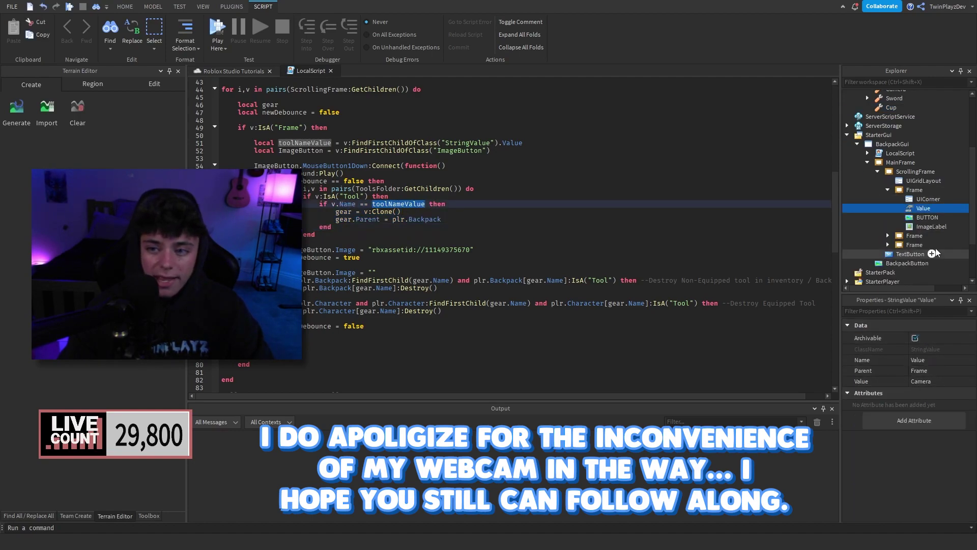
click(888, 190)
click(877, 171)
scroll(879, 152, up, 1)
click(892, 123)
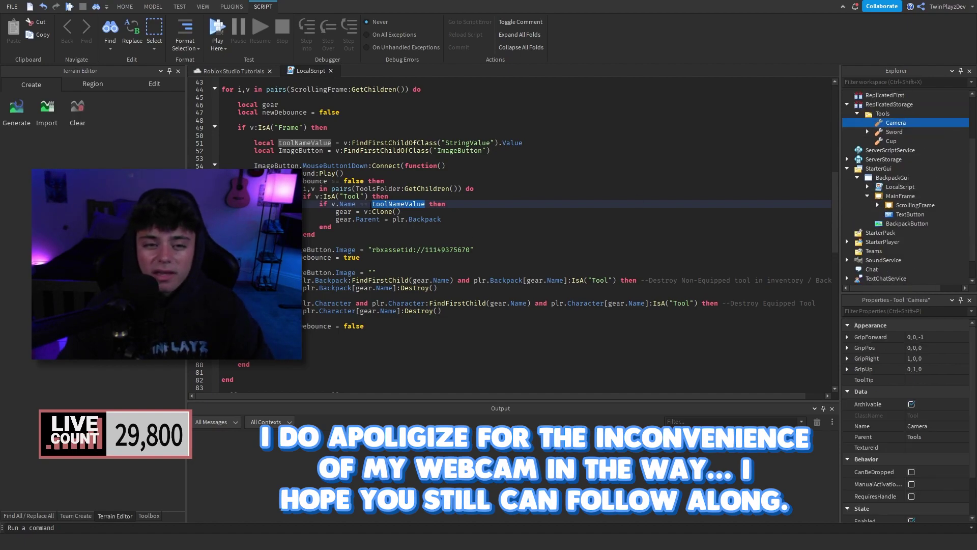
Examine the script line that assigns v:Clone() to the gear variable
click(371, 204)
drag(336, 211, 340, 211)
click(342, 211)
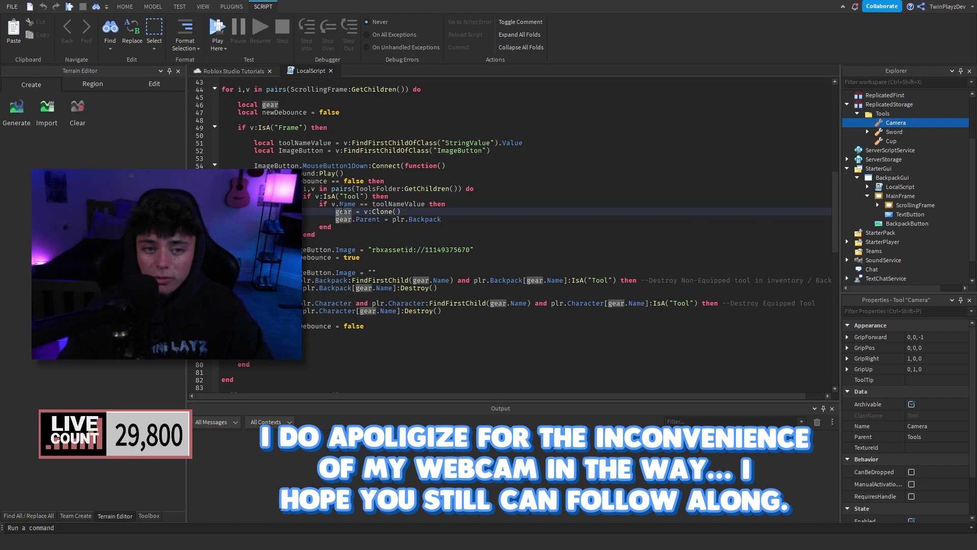
click(382, 211)
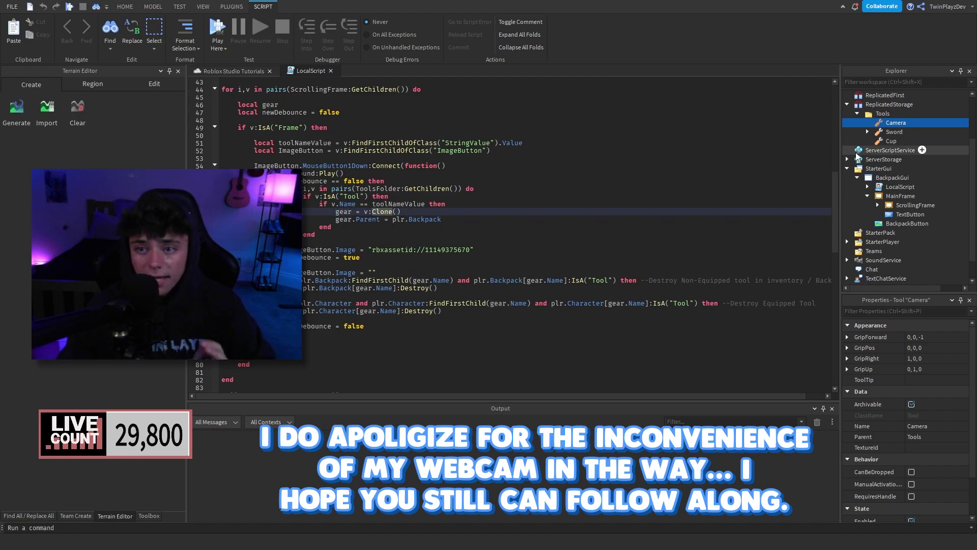
Try duplicating the Camera tool in the Tools folder to demonstrate cloning
key(ctrl+d)
click(888, 123)
key(ctrl+d)
mouse_move(885, 127)
mouse_down()
mouse_move(898, 212)
mouse_move(896, 127)
mouse_move(941, 148)
mouse_move(910, 162)
mouse_move(898, 193)
mouse_move(896, 124)
mouse_up()
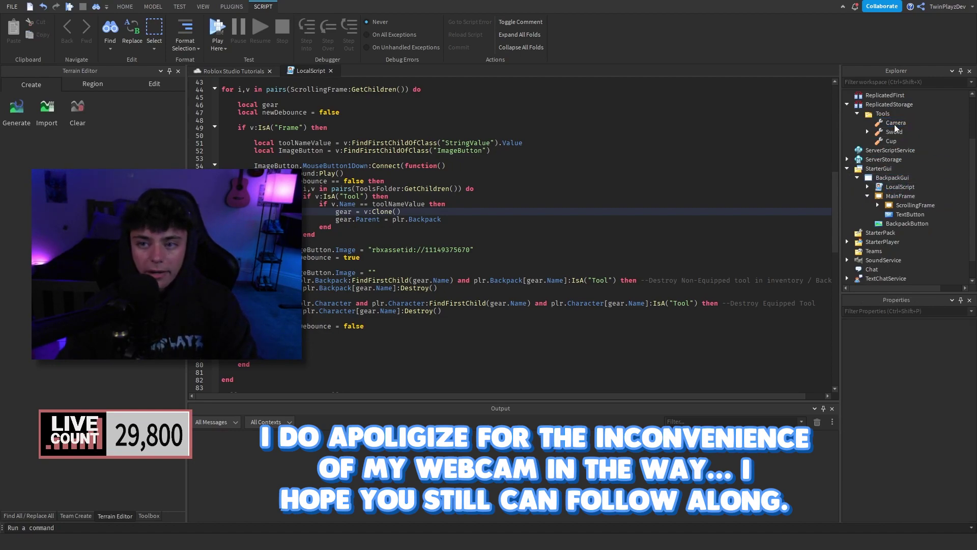
click(362, 229)
drag(288, 249, 450, 247)
double_click(448, 249)
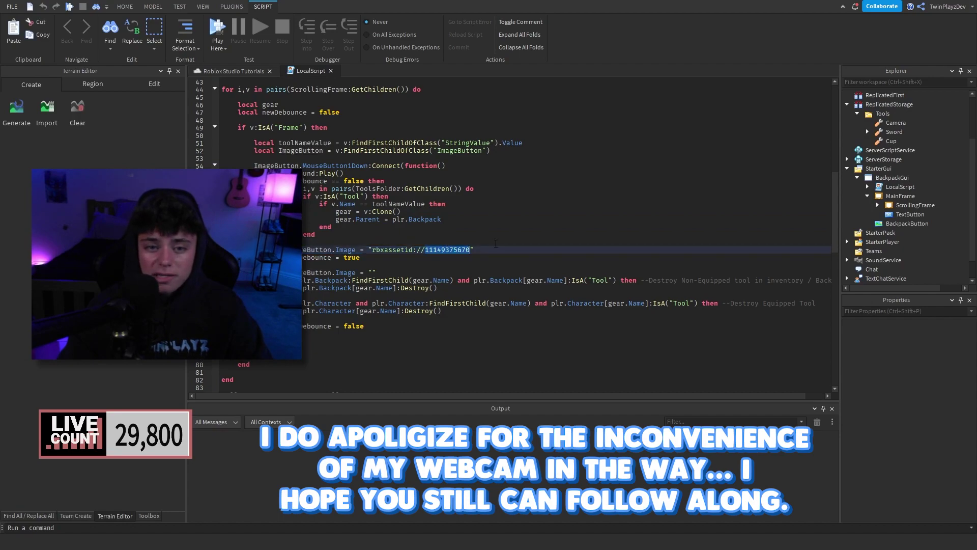
In the game view, set the Image of BUTTON in the camera Frame to checkmark-png-5
click(245, 72)
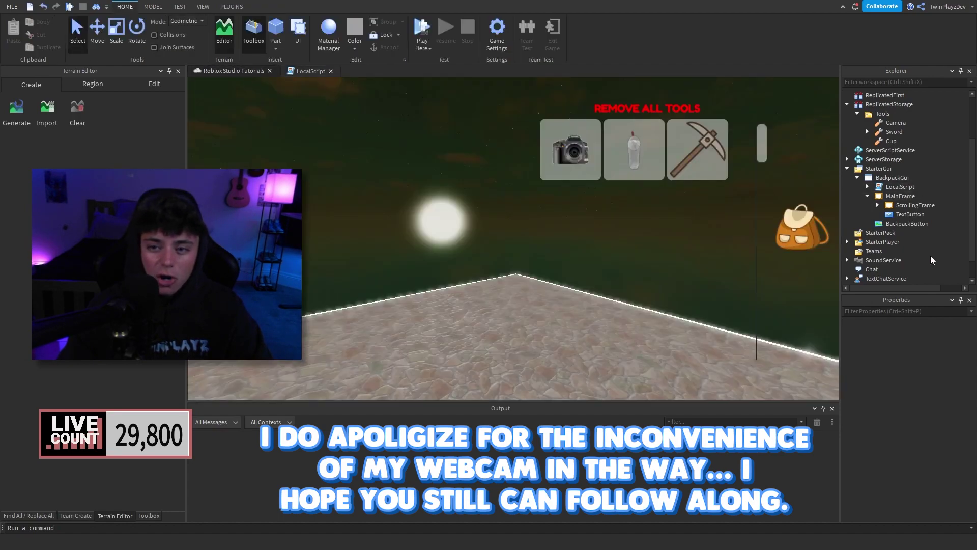
click(899, 223)
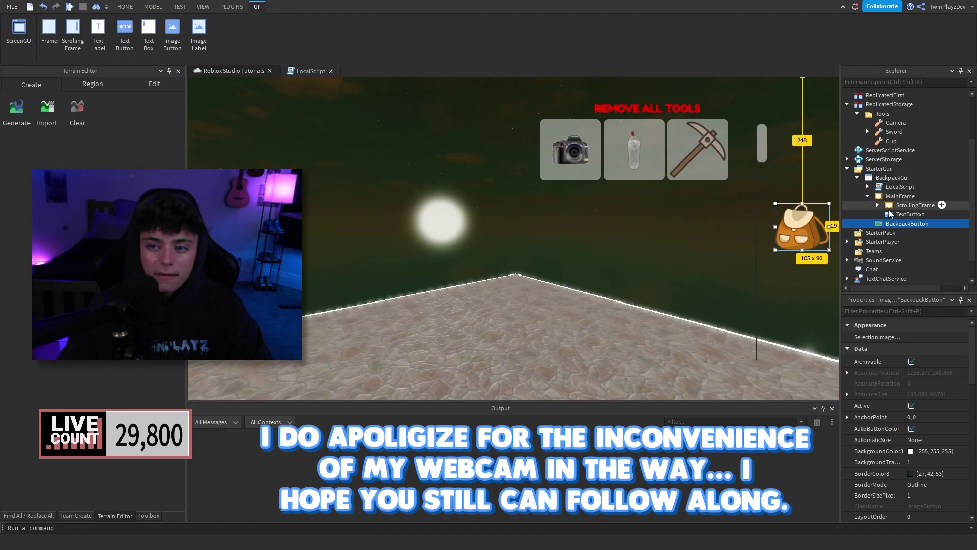
click(877, 206)
click(888, 223)
click(911, 252)
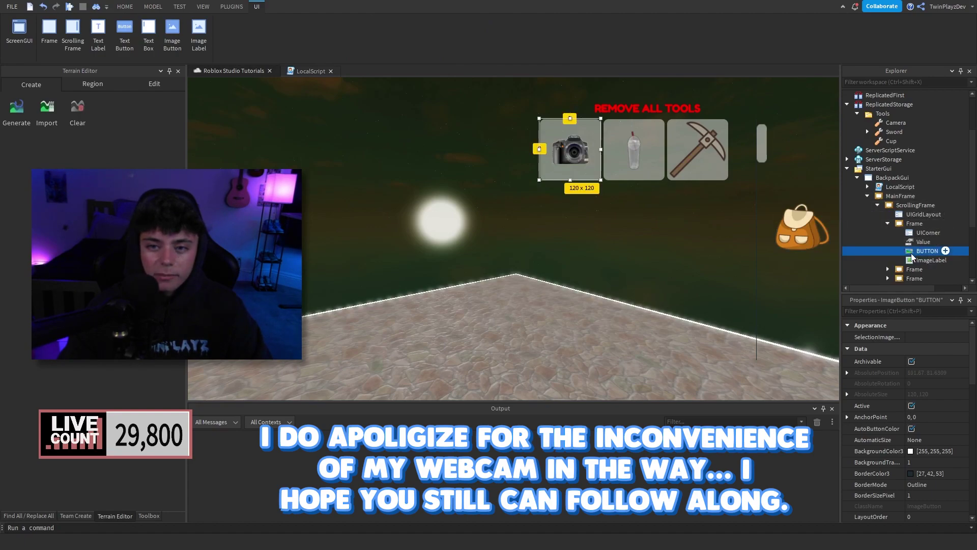
scroll(902, 402, down, 10)
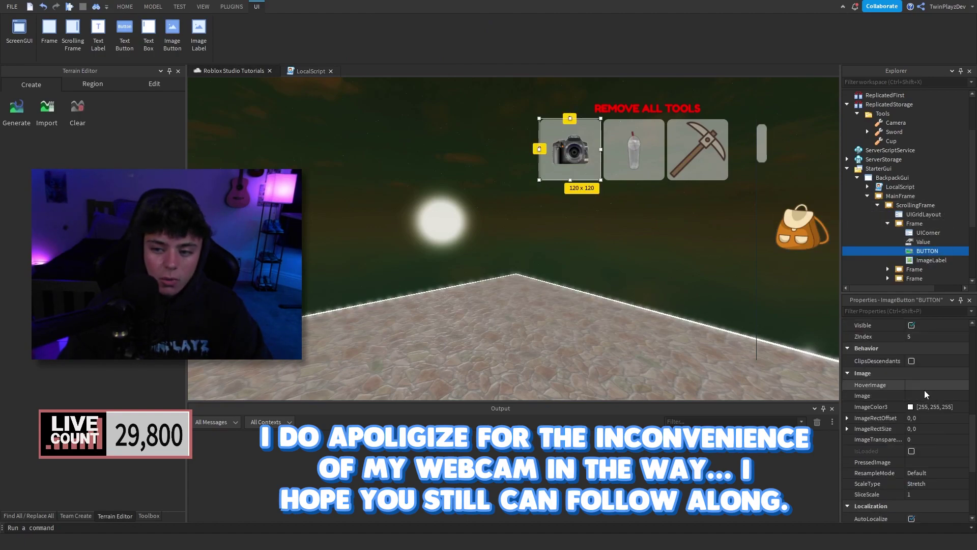
click(918, 396)
scroll(929, 453, down, 3)
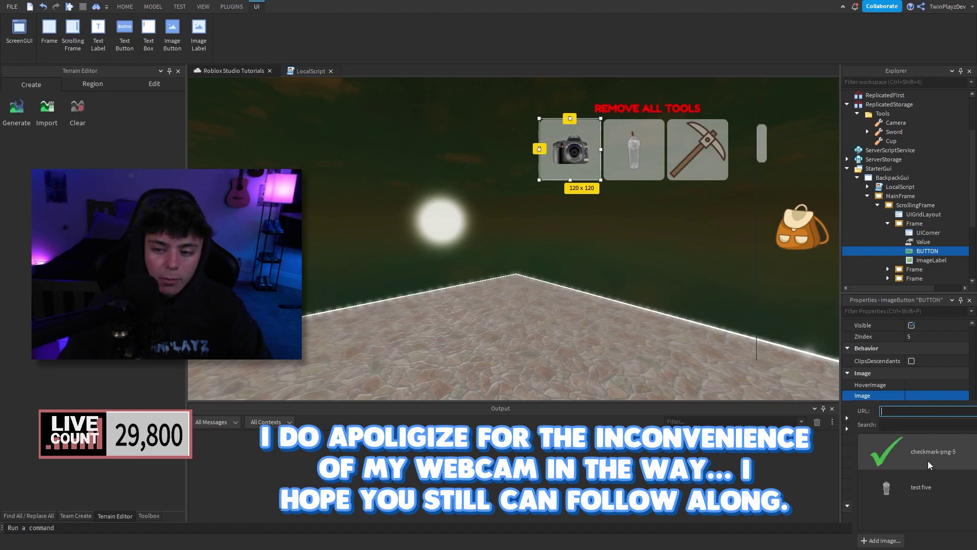
click(927, 459)
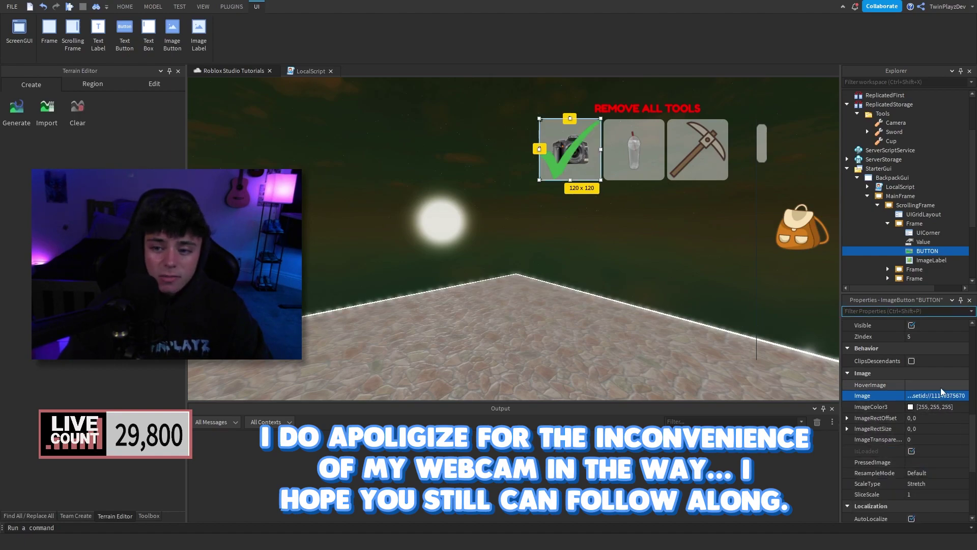
Clear the Image property of BUTTON in the camera Frame and deselect it
click(931, 396)
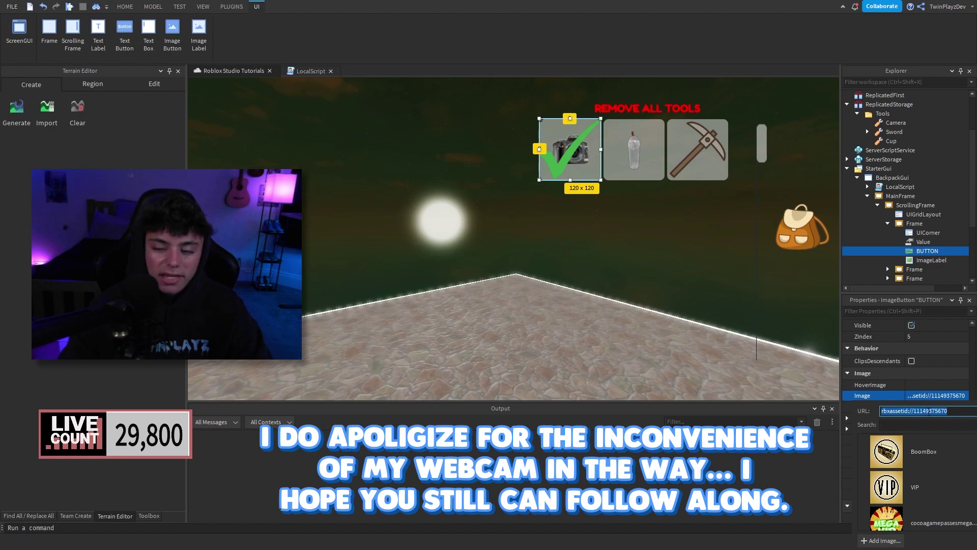
key(BackSpace)
key(Return)
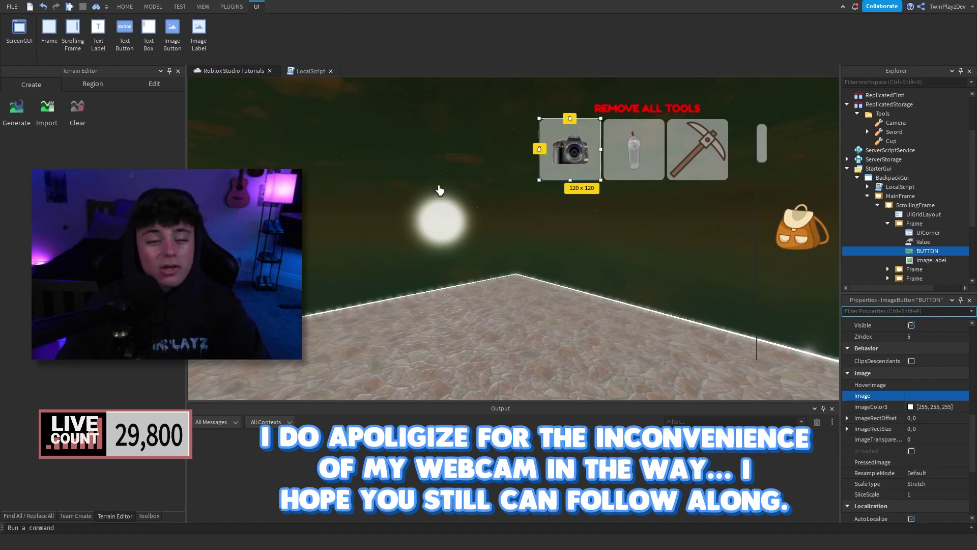
click(508, 209)
Return to the LocalScript and examine the line that sets newDebounce to true
click(310, 70)
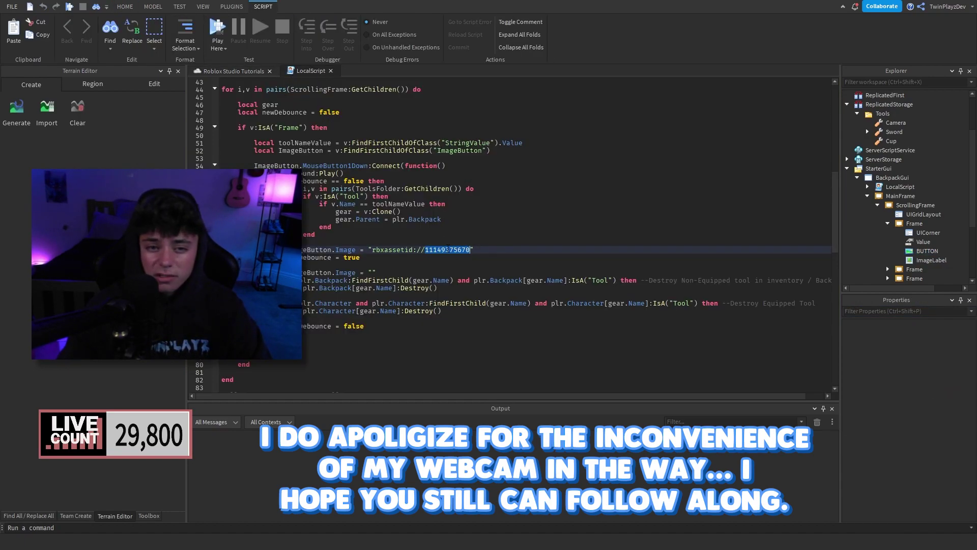
click(462, 263)
drag(361, 257, 301, 257)
click(301, 257)
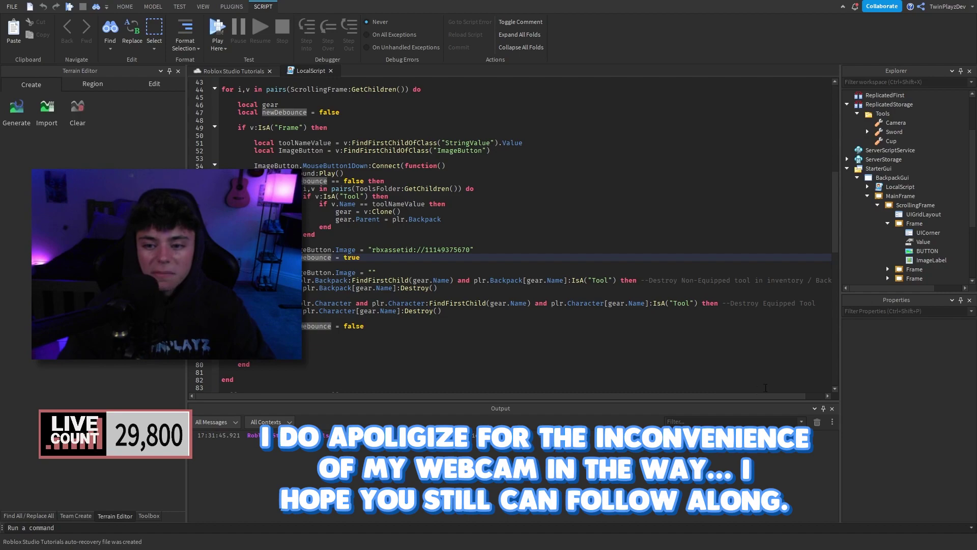
Review the code that clears ImageButton.Image and destroys the tool in the player's Backpack or Character
click(437, 287)
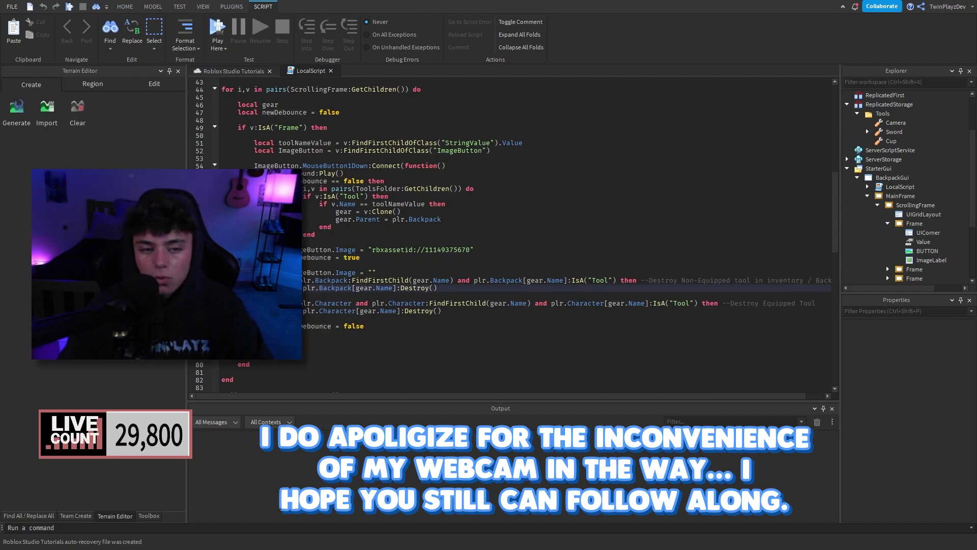
drag(288, 272, 397, 274)
click(398, 274)
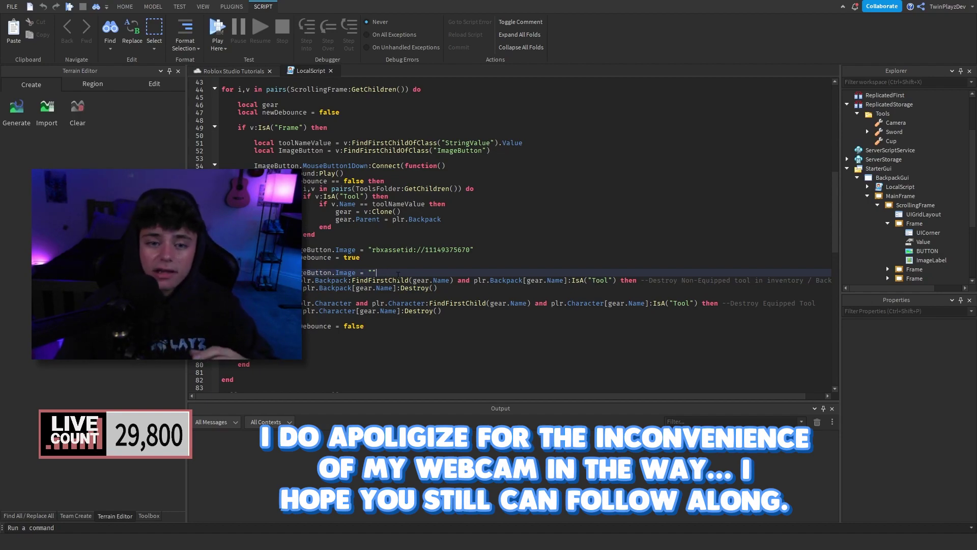
drag(377, 272, 332, 318)
click(333, 318)
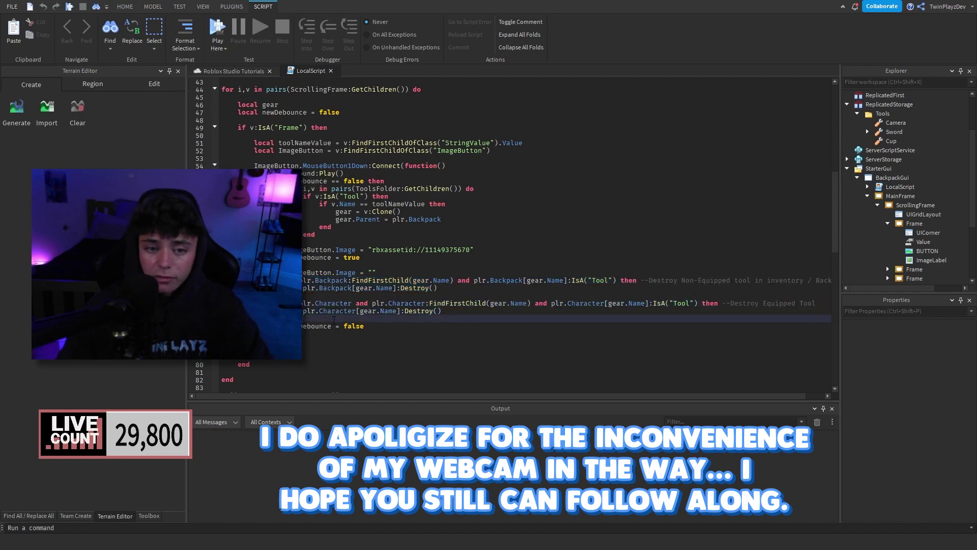
Examine the newDebounce reset and the function that removes all tools and clears the check marks, and close the LocalScript
click(360, 327)
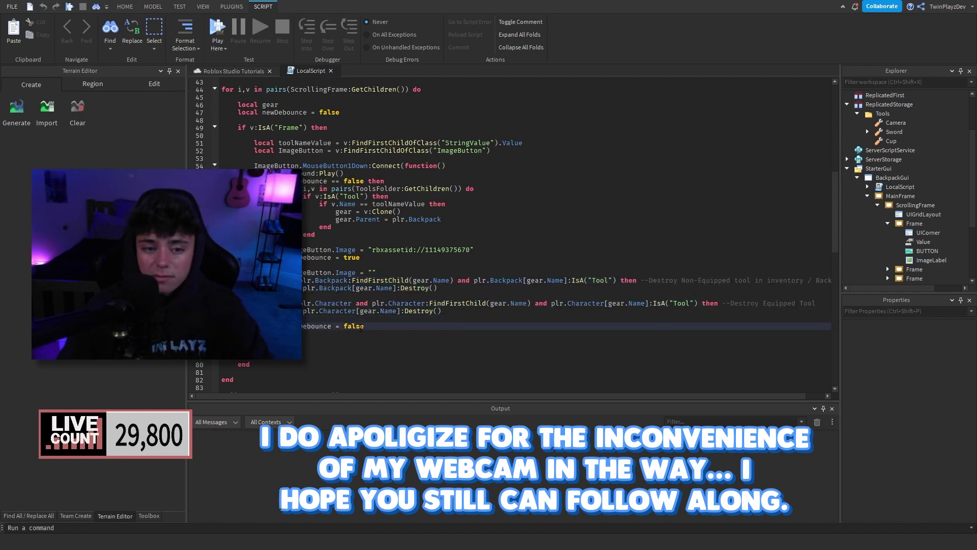
scroll(513, 234, down, 6)
scroll(513, 234, up, 8)
drag(283, 380, 300, 219)
click(356, 218)
scroll(402, 163, down, 10)
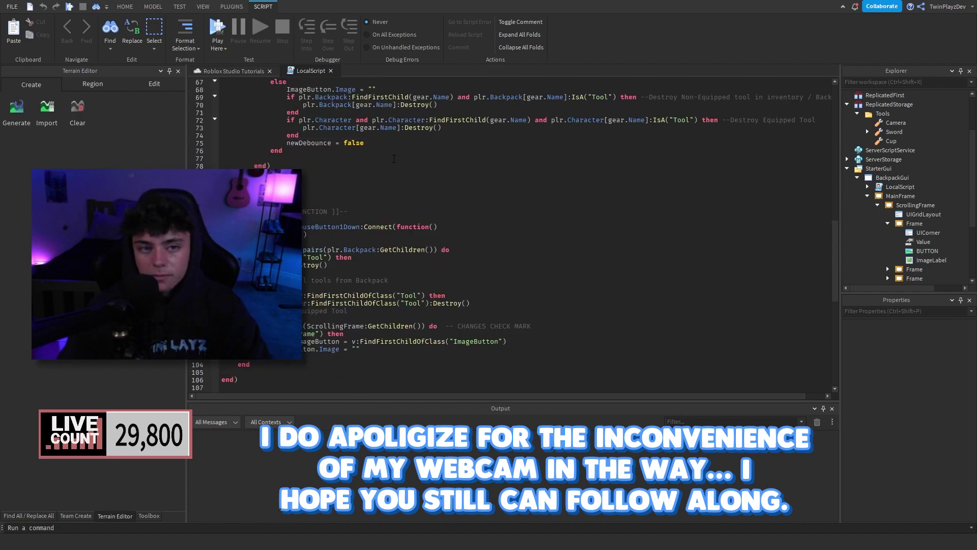
click(330, 70)
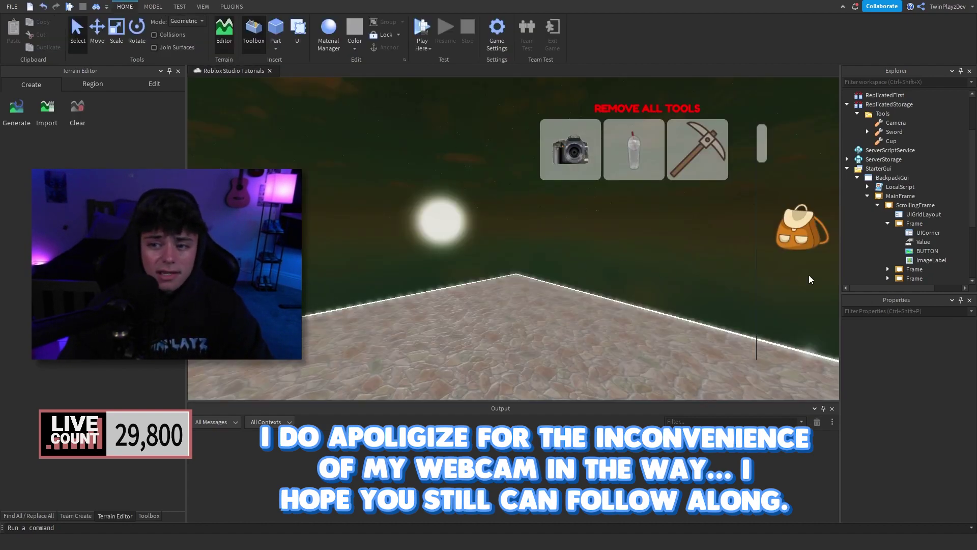
Collapse MainFrame in the Explorer and turn off its Visible property
click(868, 196)
click(900, 196)
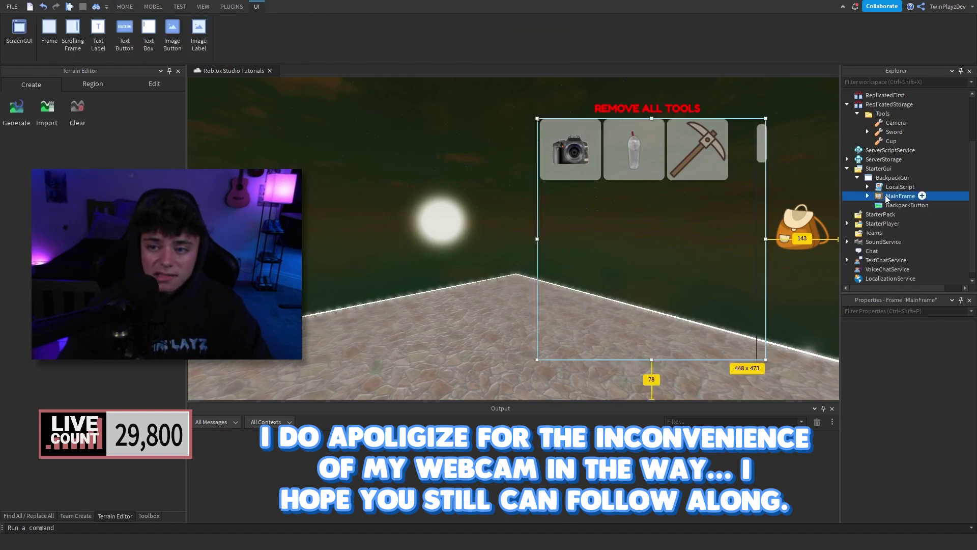
scroll(917, 396, down, 3)
click(924, 451)
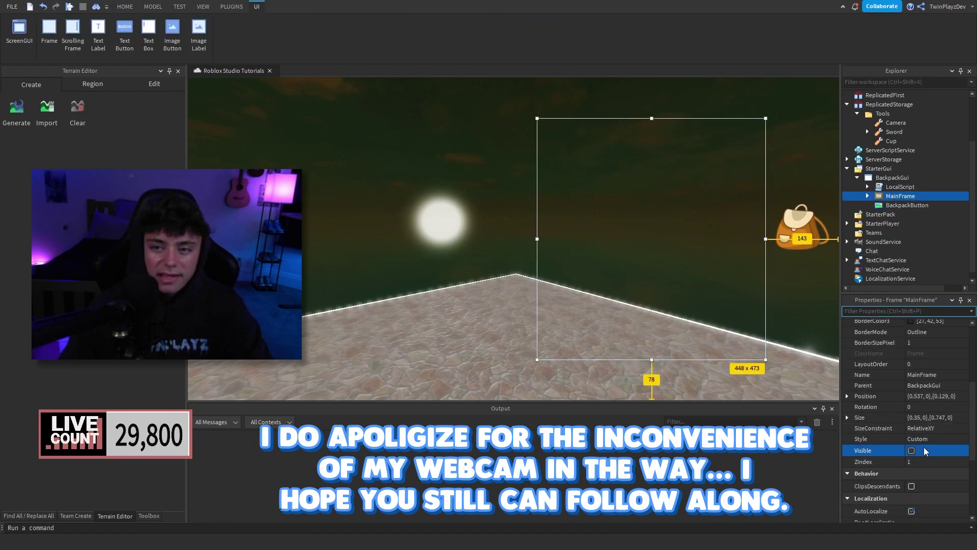
Collapse BackpackGui and the Tools folder in the Explorer, and clear the selection
click(885, 177)
click(857, 178)
click(857, 141)
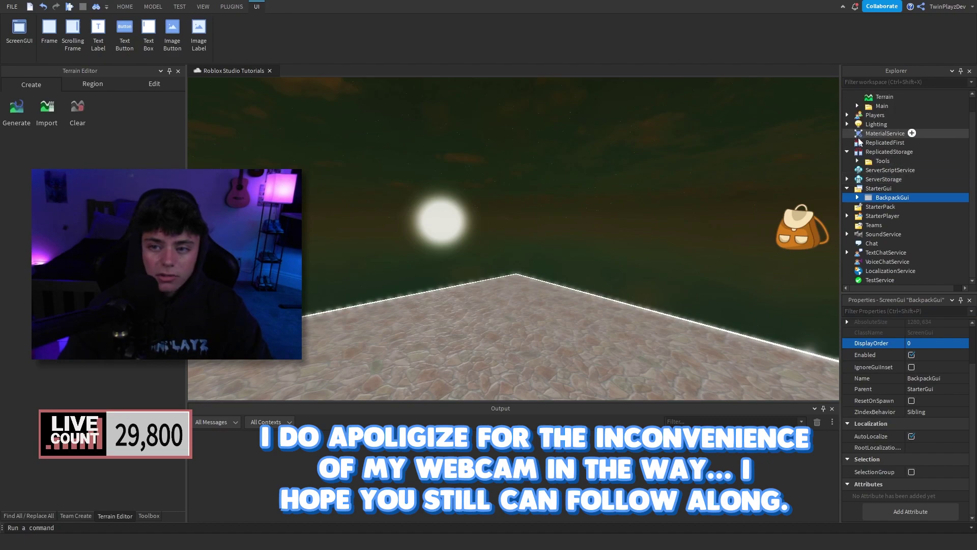
click(671, 167)
Start a playtest, take the pickaxe-pictured item from the backpack GUI, and close the backpack
right_drag(631, 146, 631, 146)
click(422, 28)
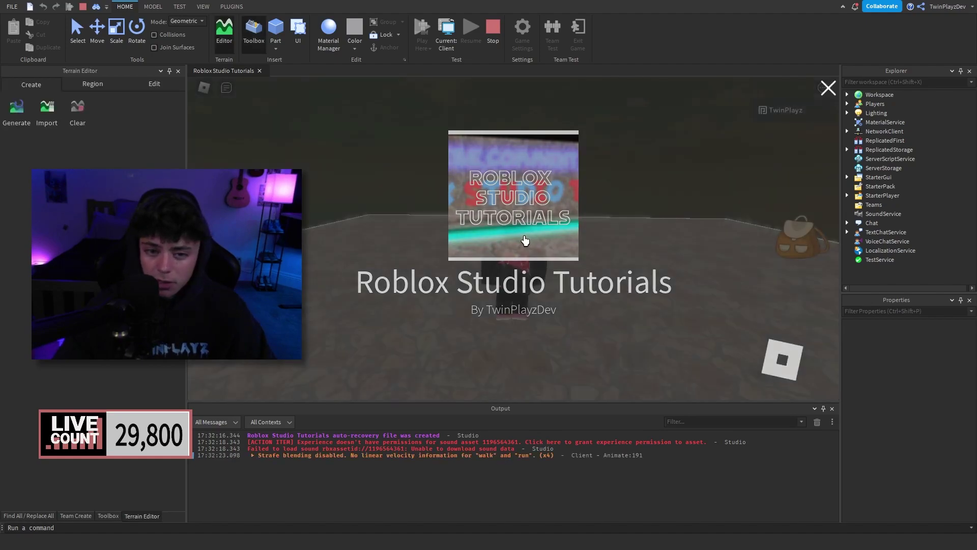
click(783, 232)
click(697, 165)
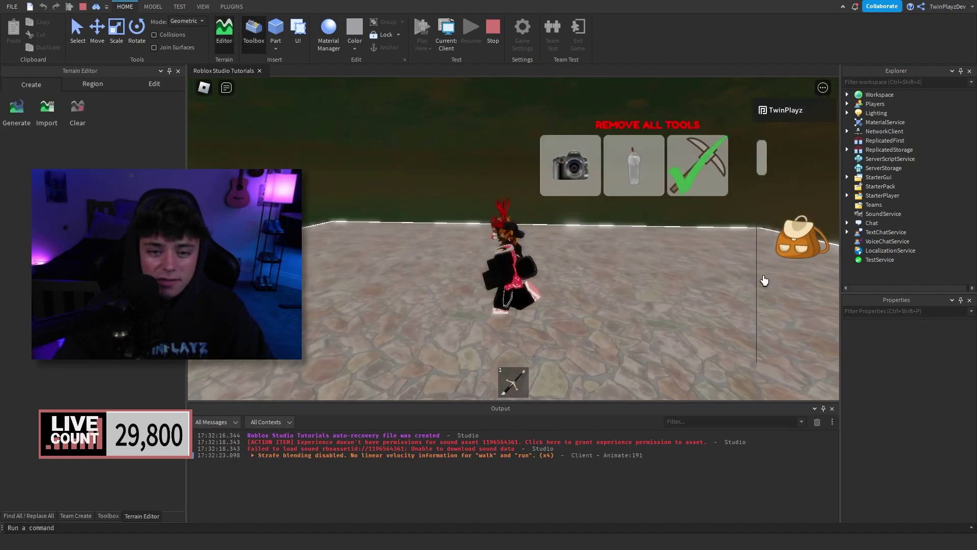
click(802, 239)
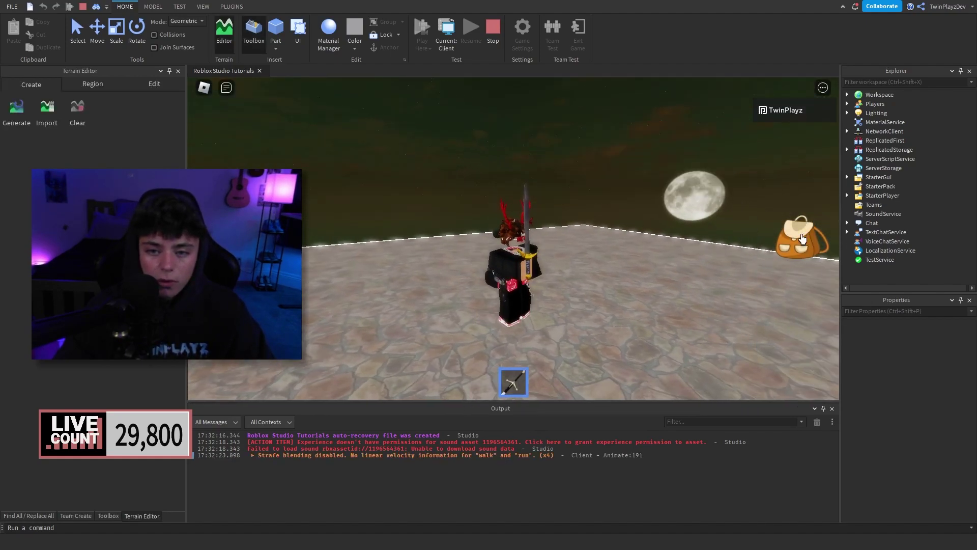
Walk the character around with the sword equipped and clear the Output log
key(w)
key(d)
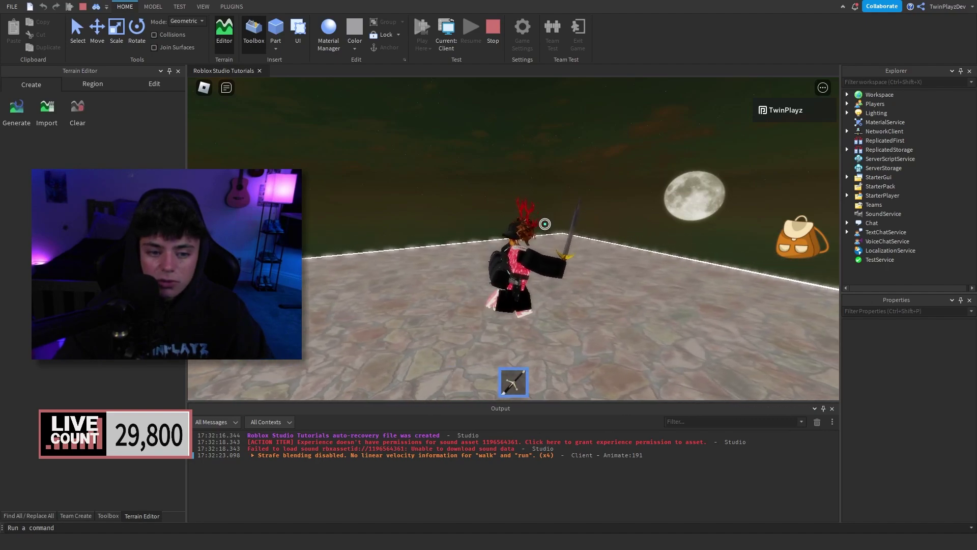
key(s)
key(a)
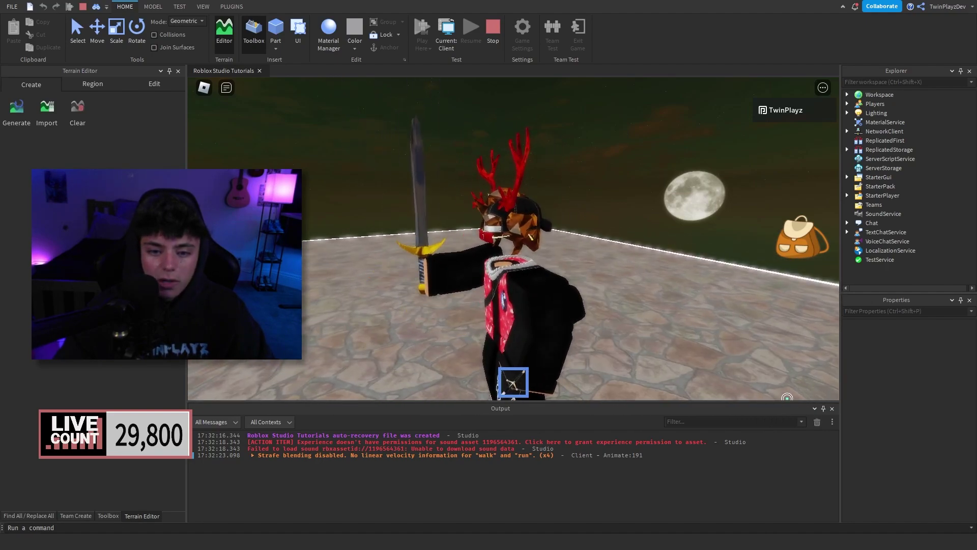
click(817, 421)
right_drag(589, 257, 583, 262)
Unequip the sword and remove it from the character's tools through the backpack GUI
key(1)
click(784, 239)
key(d)
key(s)
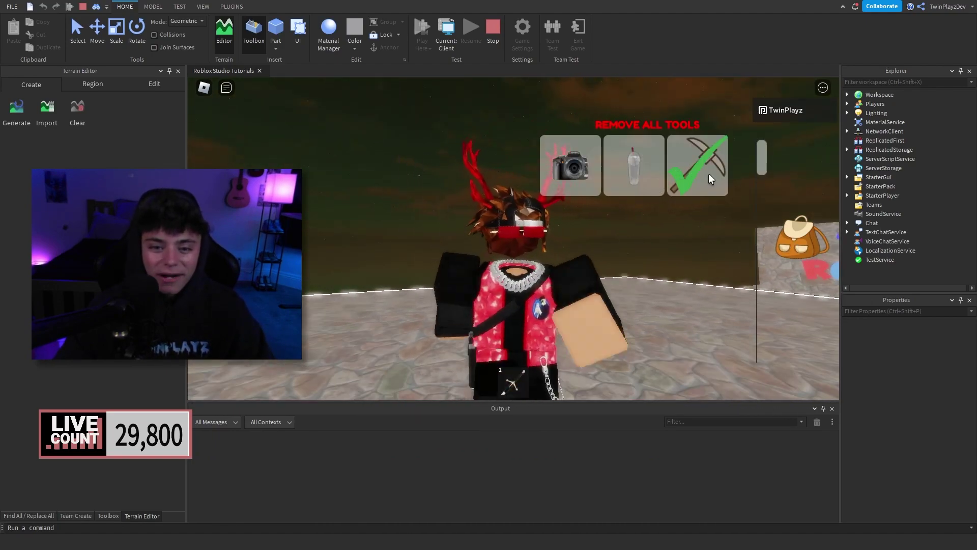
key(w)
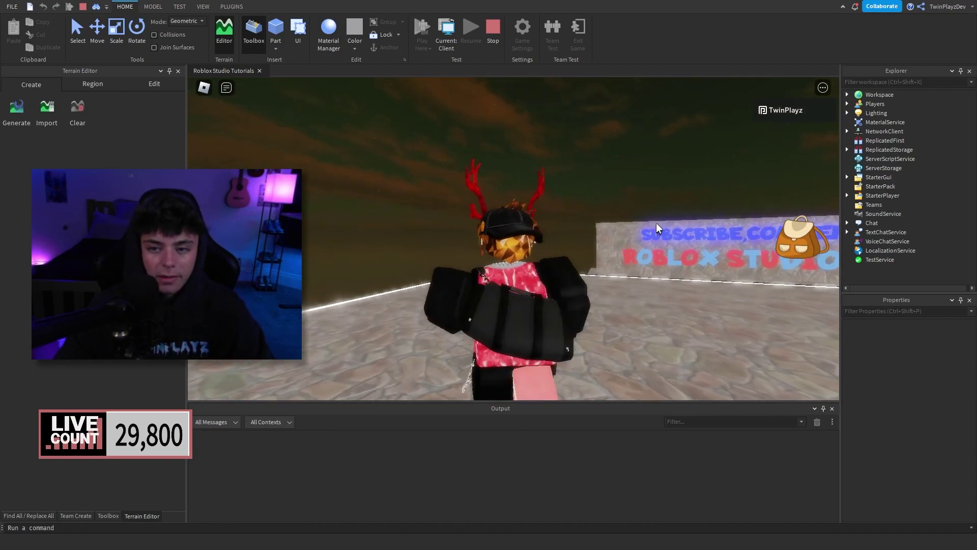
Test the Cup from the backpack GUI, and reopen and close the backpack while moving the character
click(788, 241)
key(s)
key(1)
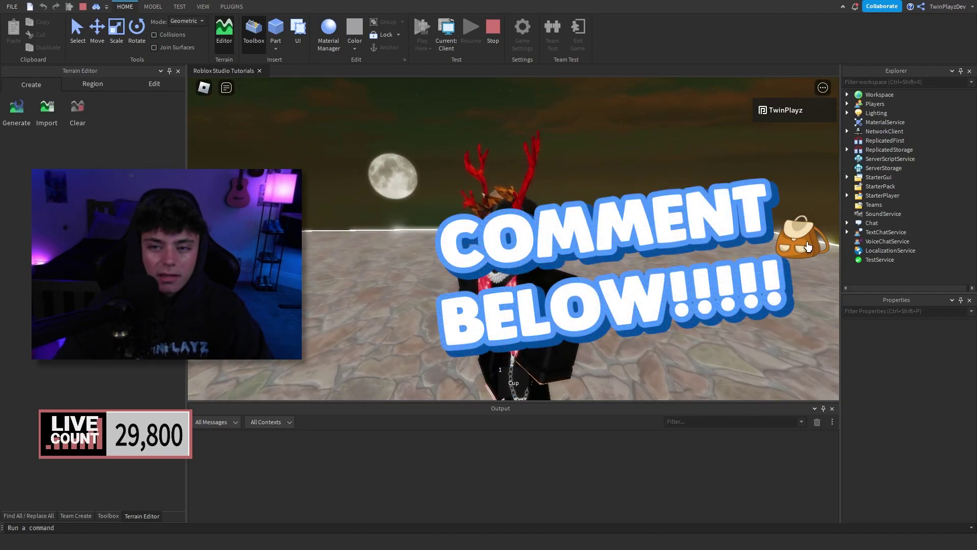
click(808, 246)
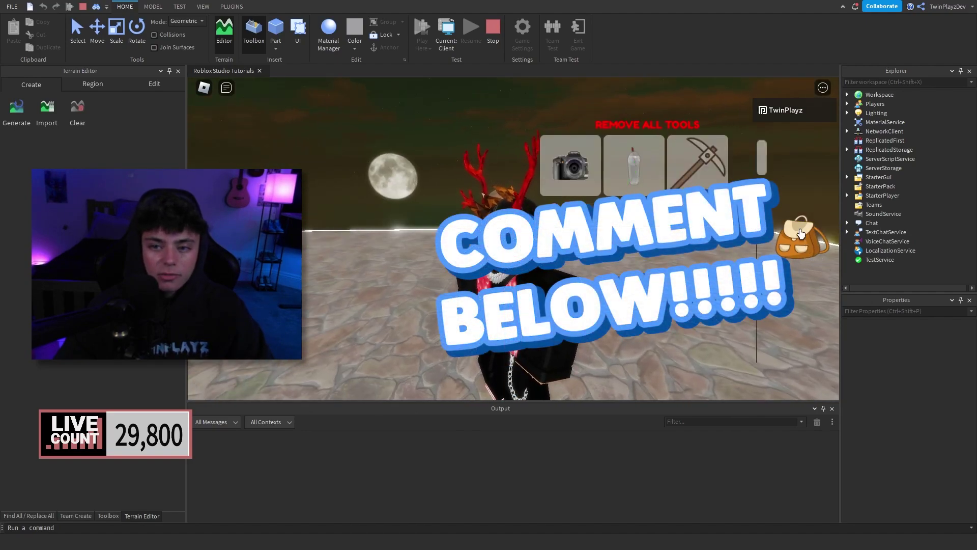
click(800, 235)
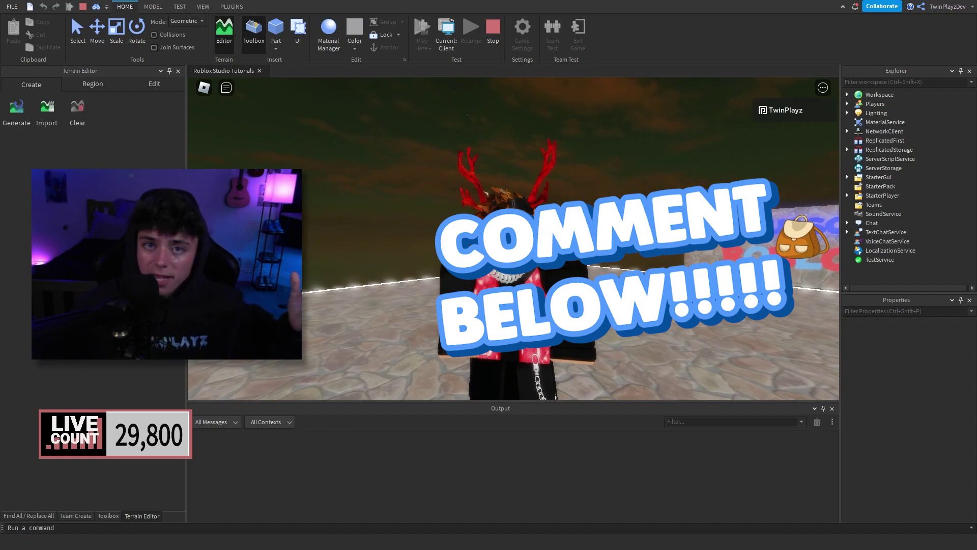